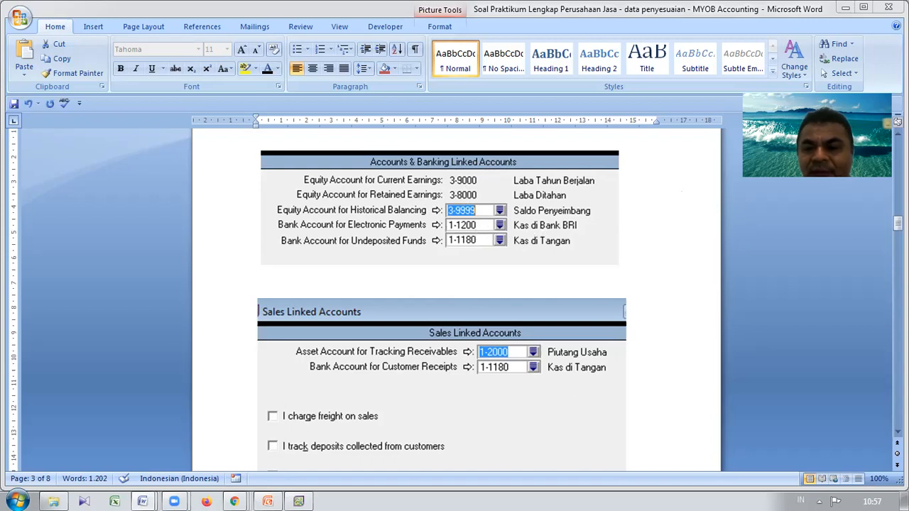
- Replace the word Debitur with Pelanggan in the Nama Debitur line under the heading Membuat dan Menghapus Kartu Utang
{"action": "left_click_drag", "start_coordinate": [898, 223], "coordinate": [898, 230]}
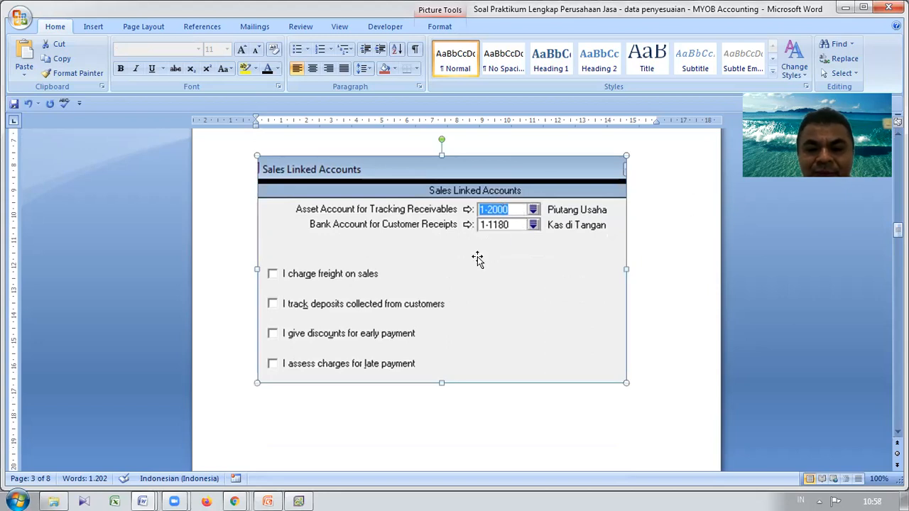
{"action": "left_click_drag", "start_coordinate": [898, 229], "coordinate": [898, 257]}
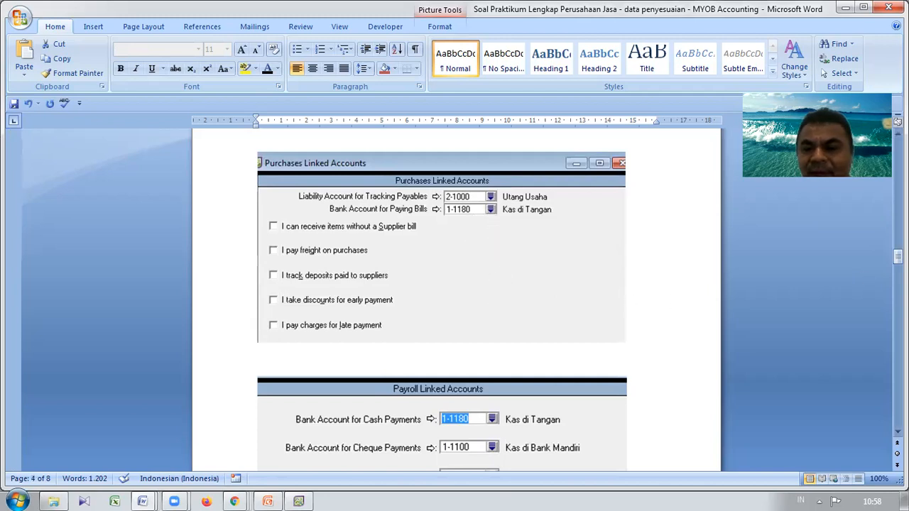
{"action": "left_click_drag", "start_coordinate": [898, 257], "coordinate": [898, 268]}
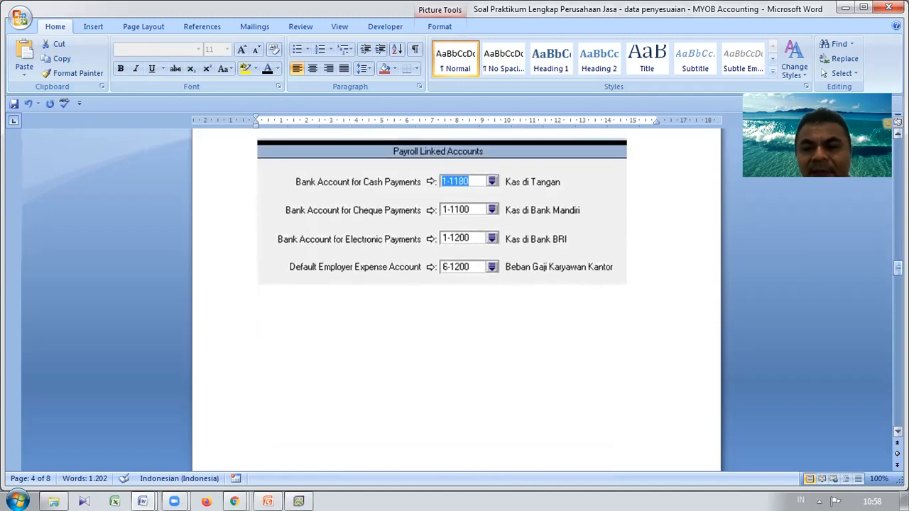
{"action": "left_click_drag", "start_coordinate": [898, 267], "coordinate": [898, 292]}
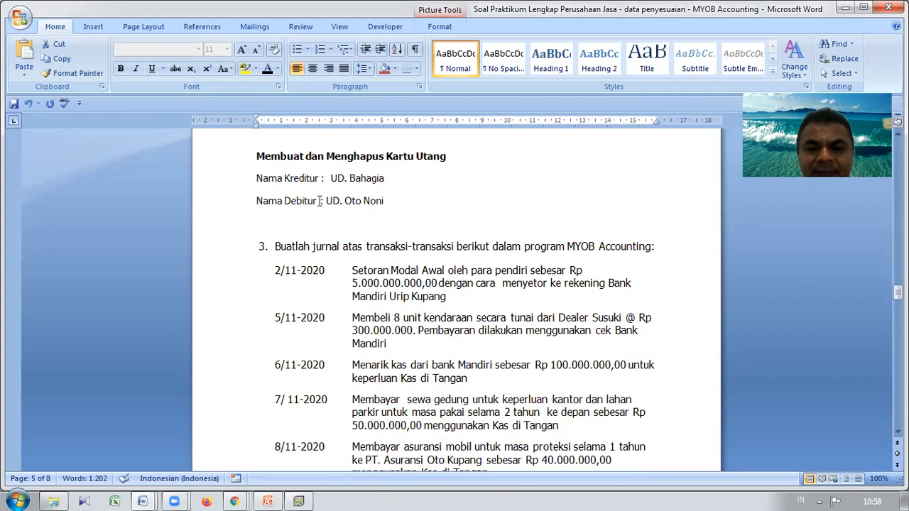
{"action": "left_click", "coordinate": [285, 200]}
{"action": "key", "text": "shift+Right"}
{"action": "key", "text": "shift+Right"}
{"action": "key", "text": "shift+Right"}
{"action": "key", "text": "shift+Right"}
{"action": "key", "text": "shift+Right"}
{"action": "key", "text": "shift+Right"}
{"action": "key", "text": "shift+Right"}
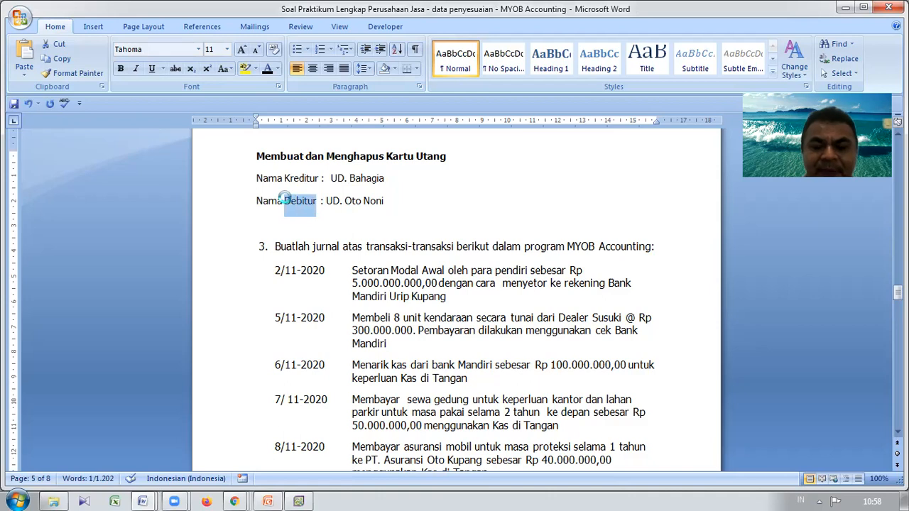
{"action": "key", "text": "BackSpace"}
{"action": "type", "text": "Pelanggan"}
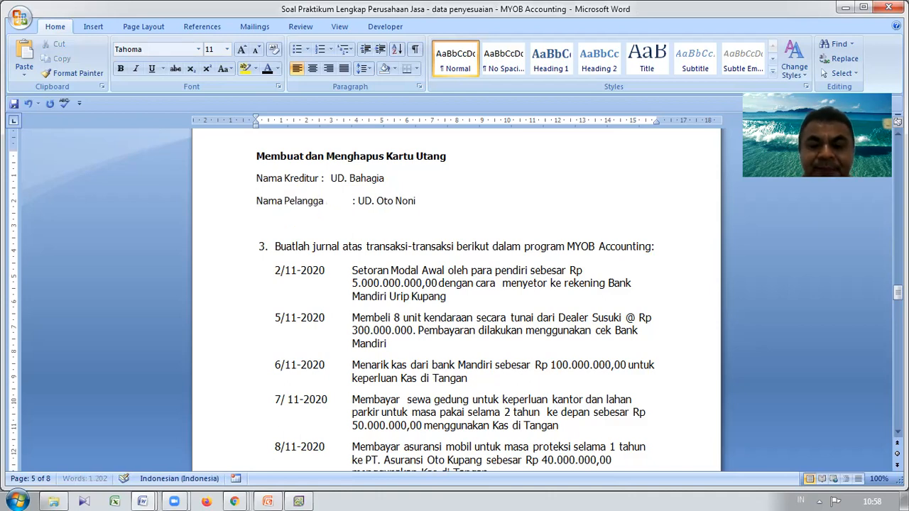
- Remove the wide gap between Pelanggan and the colon in the Nama Pelanggan line
{"action": "key", "text": "Up"}
{"action": "key", "text": "ctrl+Left"}
{"action": "key", "text": "ctrl+Left"}
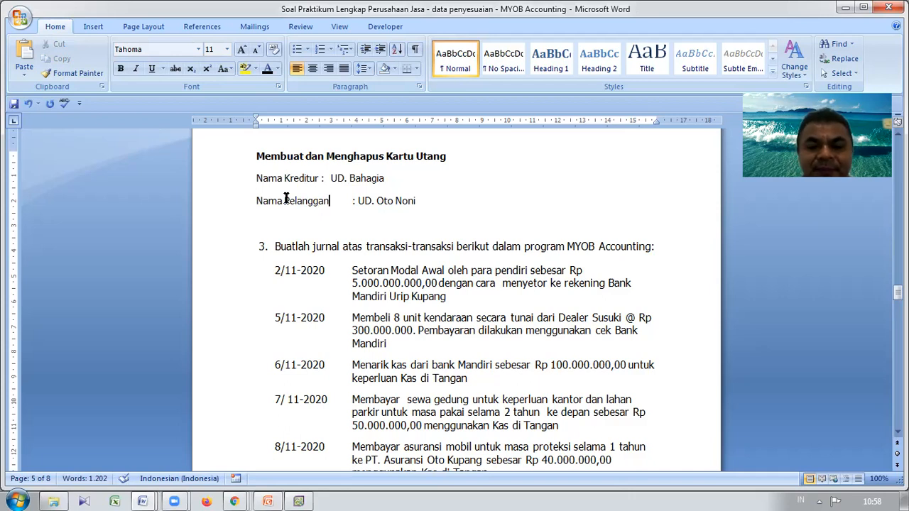
{"action": "key", "text": "Delete"}
{"action": "key", "text": "Up"}
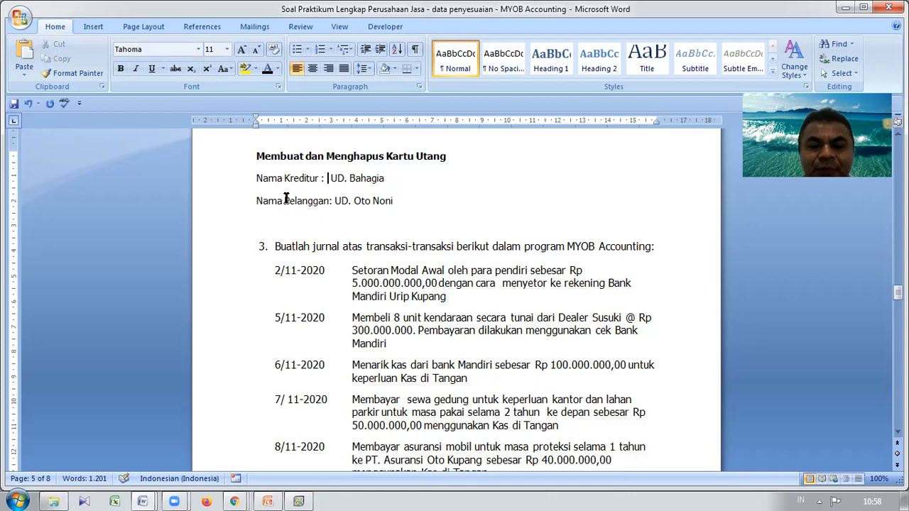
{"action": "key", "text": "Right"}
{"action": "key", "text": "Down"}
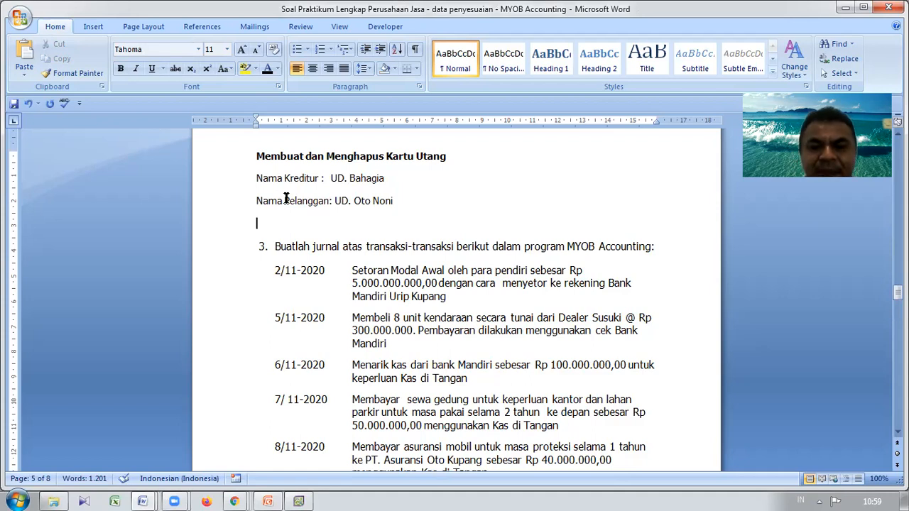
{"action": "key", "text": "Down"}
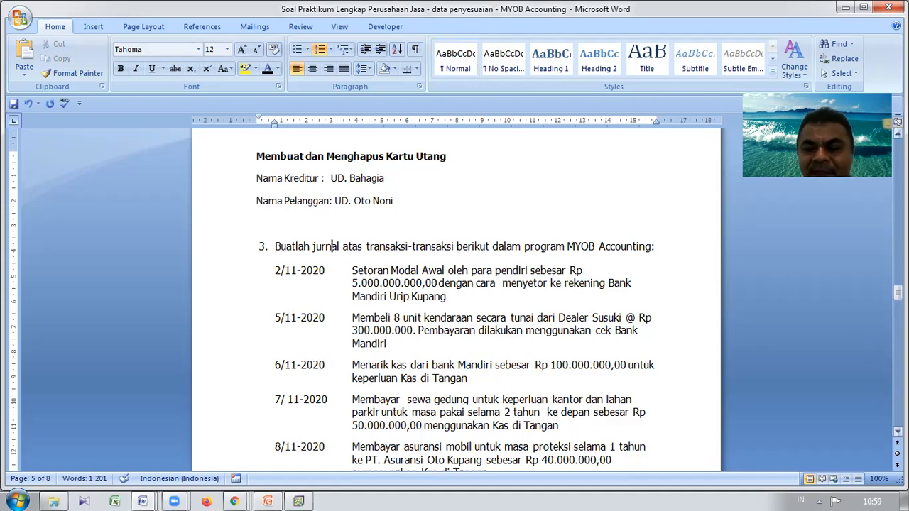
- Switch to MYOB AccountRight Plus and open a new Receive Money entry from the Banking command centre
{"action": "scroll", "coordinate": [897, 122], "scroll_direction": "down", "scroll_amount": 3}
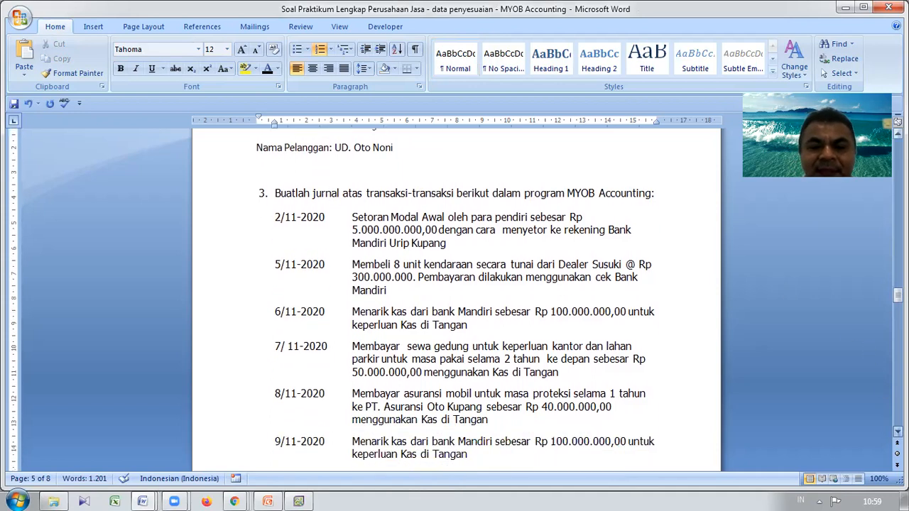
{"action": "scroll", "coordinate": [897, 121], "scroll_direction": "down", "scroll_amount": 1}
{"action": "scroll", "coordinate": [897, 122], "scroll_direction": "down", "scroll_amount": 2}
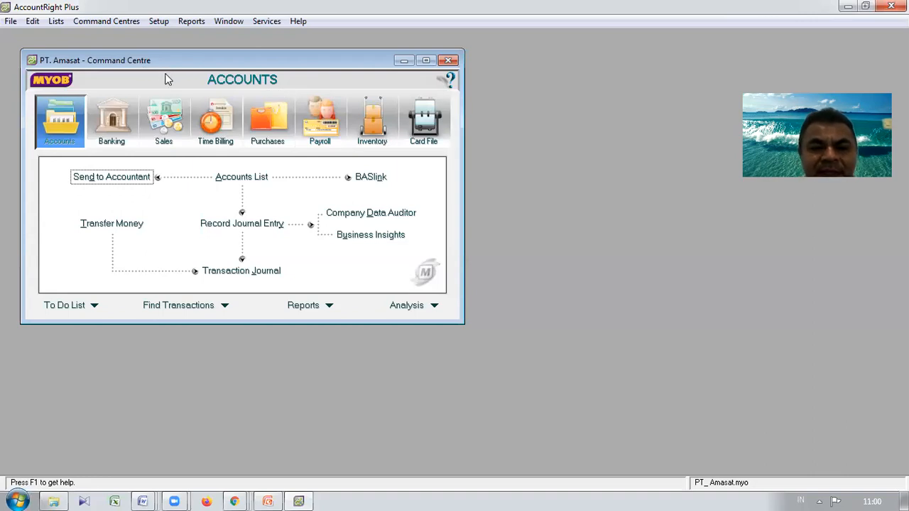
{"action": "left_click", "coordinate": [118, 123]}
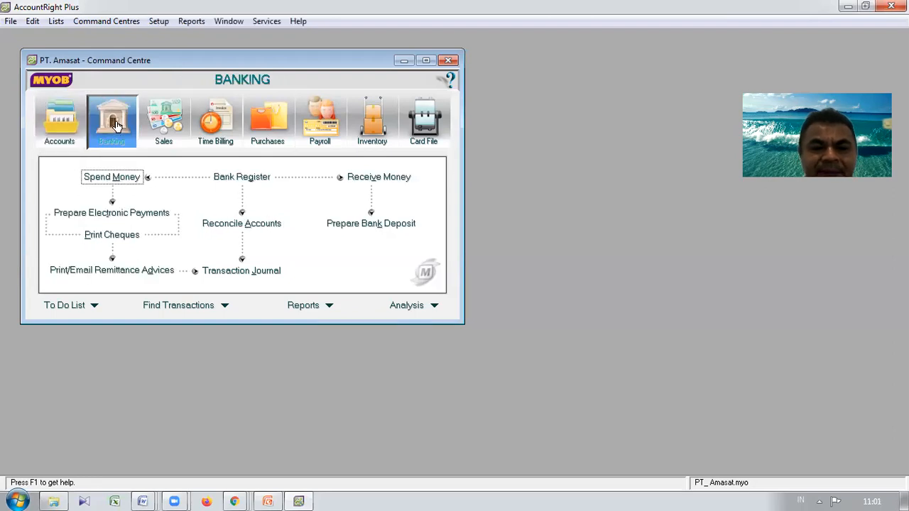
{"action": "left_click", "coordinate": [367, 179]}
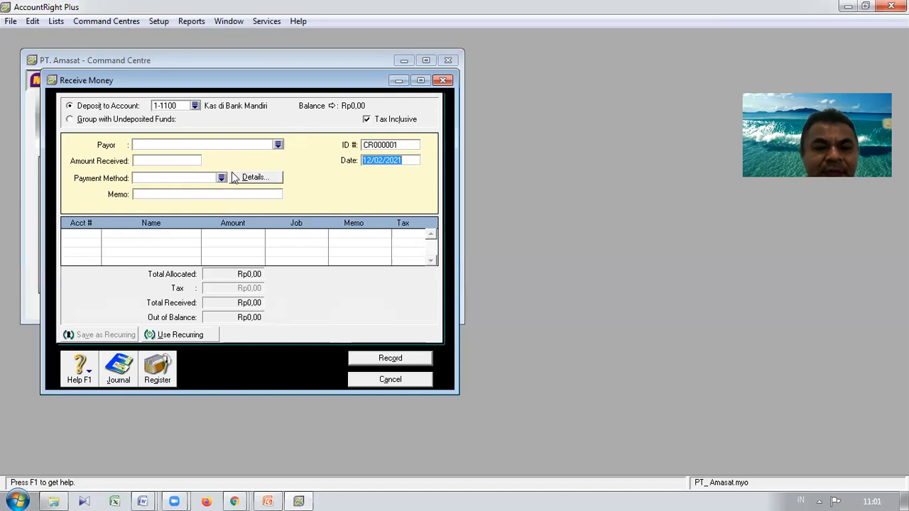
{"action": "left_click", "coordinate": [169, 160]}
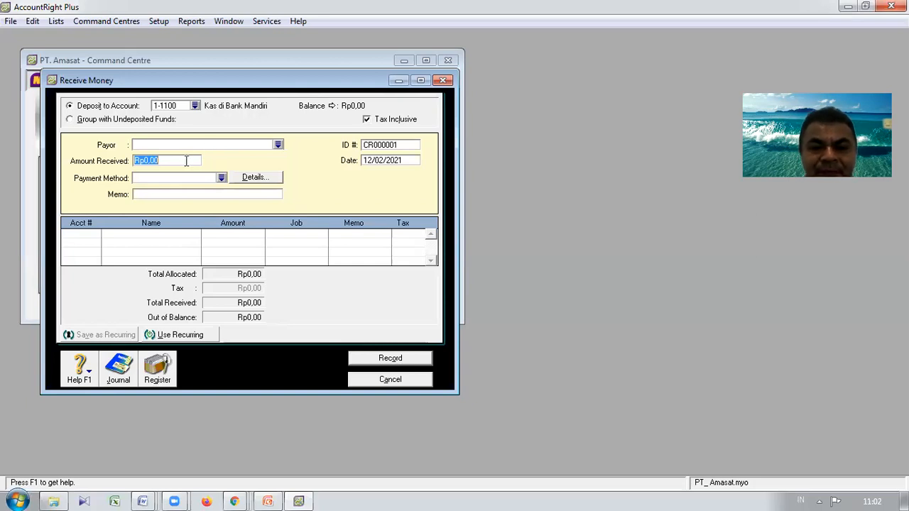
{"action": "type", "text": "5"}
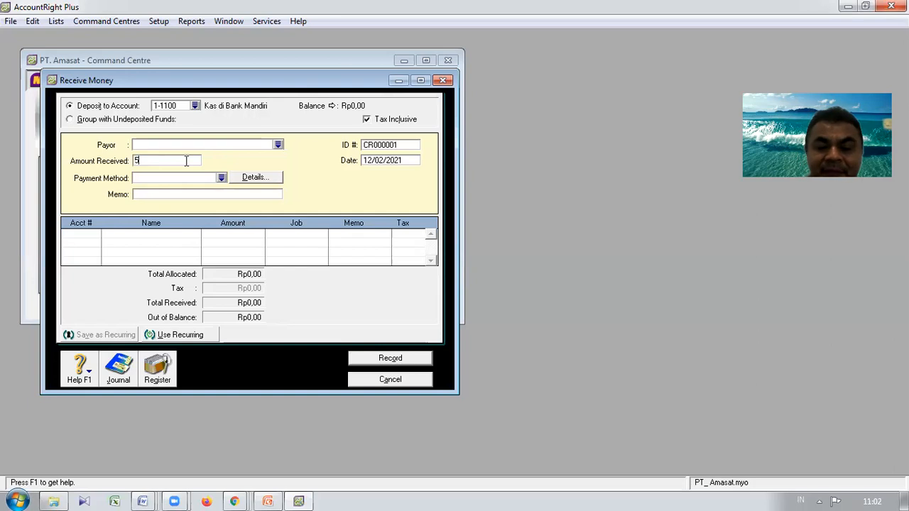
{"action": "type", "text": "0000"}
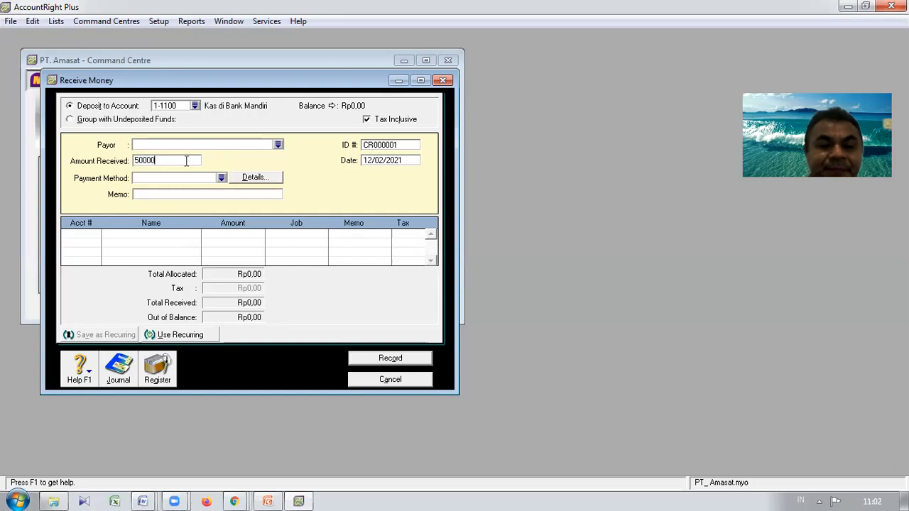
{"action": "type", "text": "00000"}
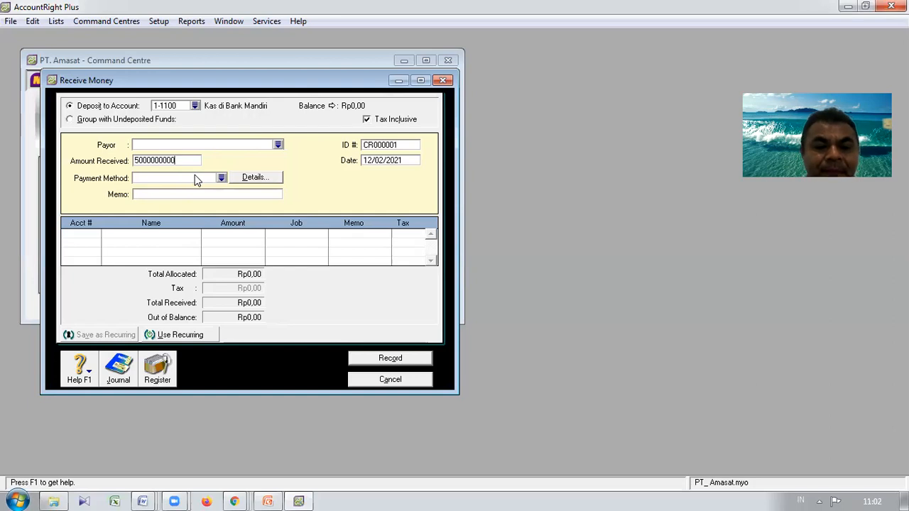
- Set the payment method to Cash and enter the memo Setoran Modal Awal Pemilik
{"action": "left_click", "coordinate": [208, 176]}
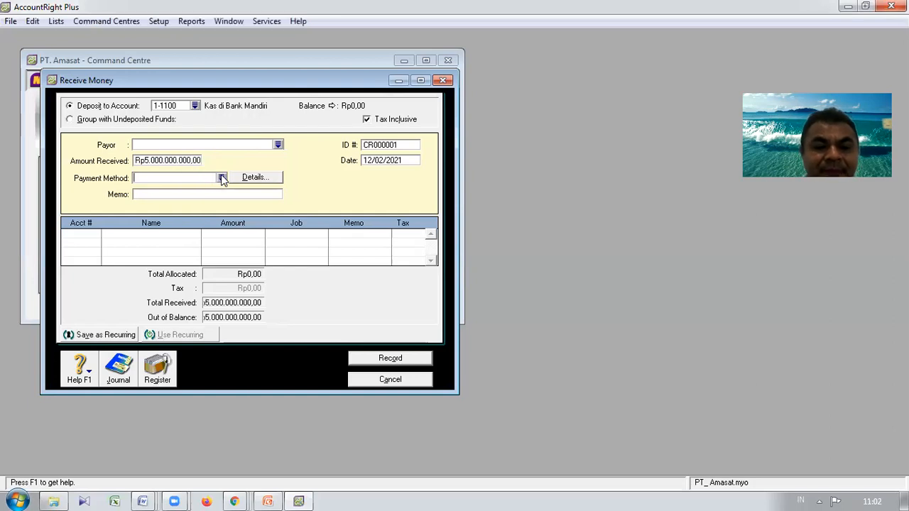
{"action": "left_click", "coordinate": [221, 177]}
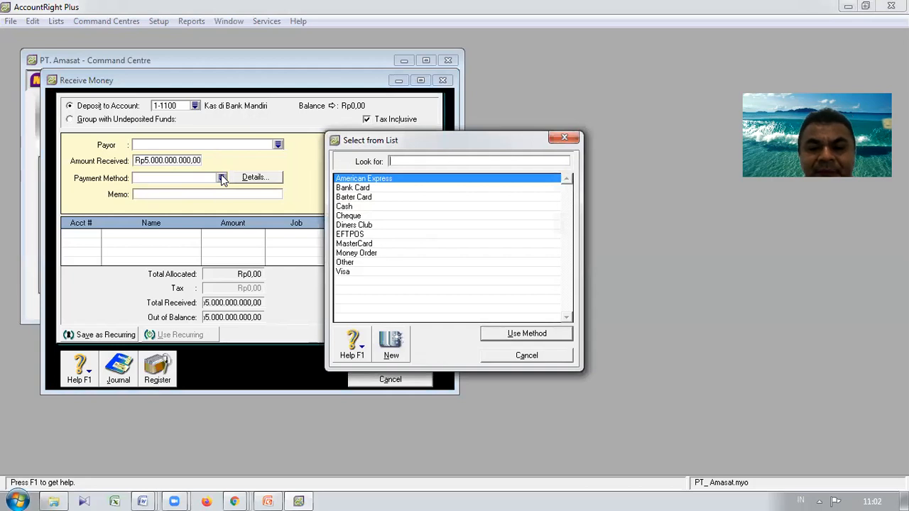
{"action": "left_click", "coordinate": [353, 207]}
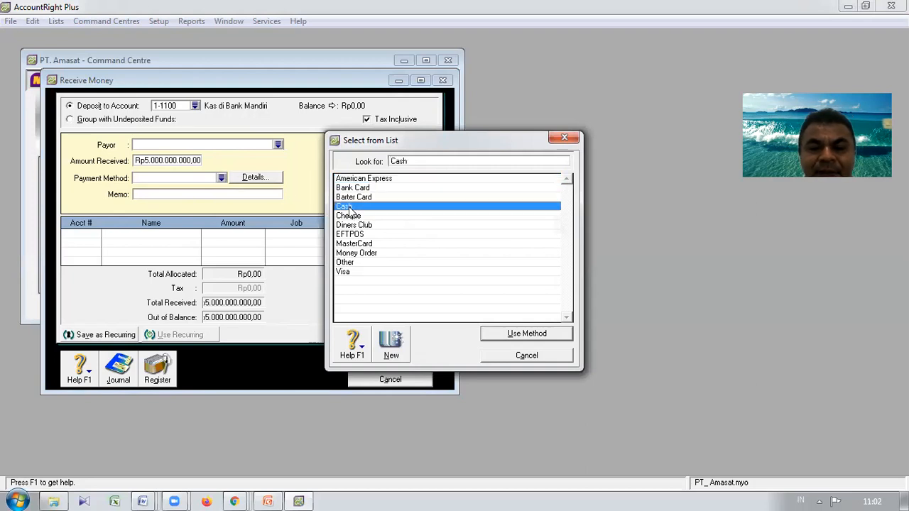
{"action": "left_click", "coordinate": [512, 335]}
{"action": "left_click", "coordinate": [193, 195]}
{"action": "type", "text": "Setoran Modal Awal Pemilik"}
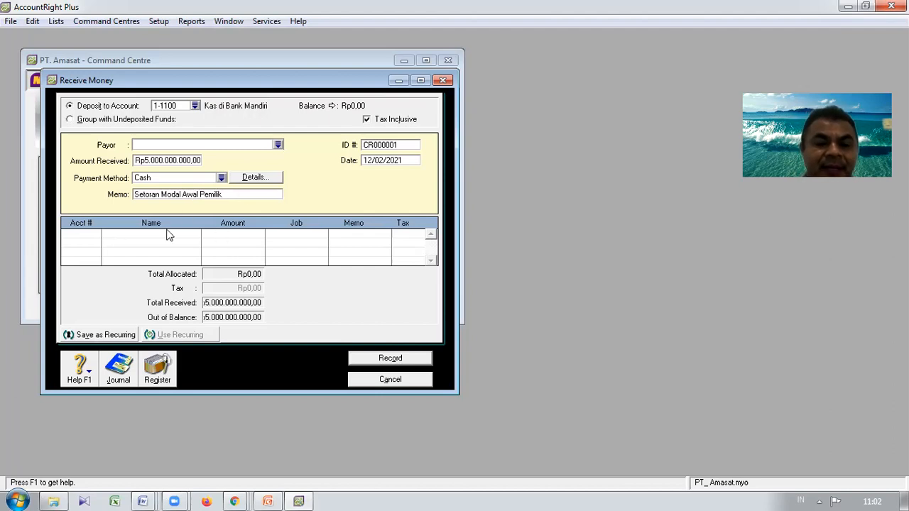
{"action": "left_click", "coordinate": [96, 235]}
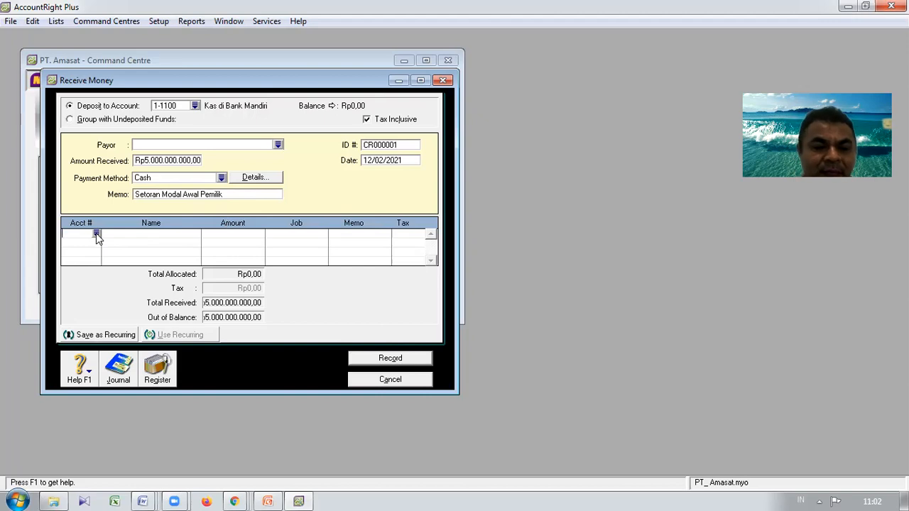
{"action": "left_click", "coordinate": [96, 234]}
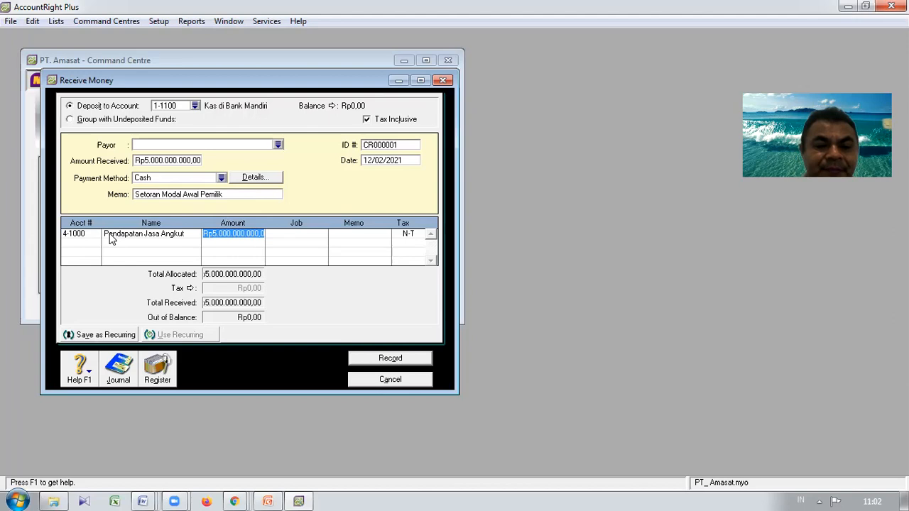
{"action": "key", "text": "BackSpace"}
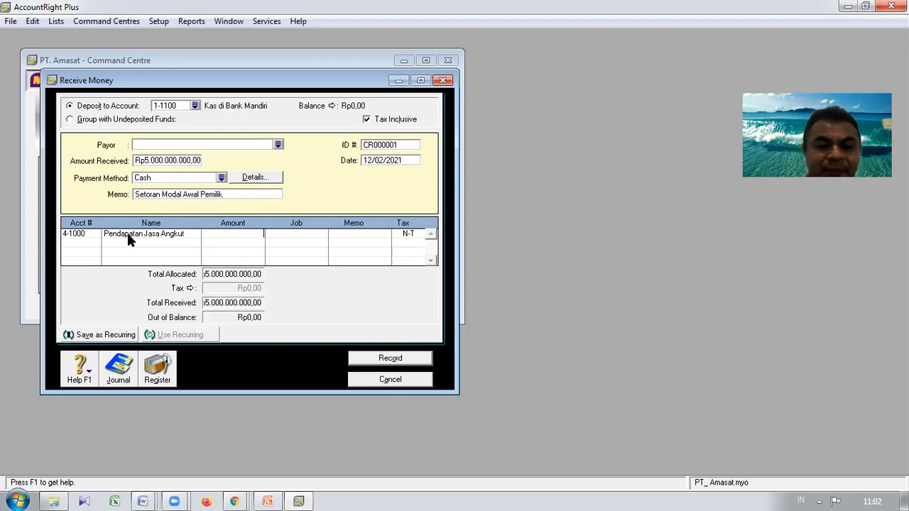
- Allocate the full Rp5.000.000.000,00 receipt to account 3-1000 Modal Saham in the first line
{"action": "left_click", "coordinate": [90, 235]}
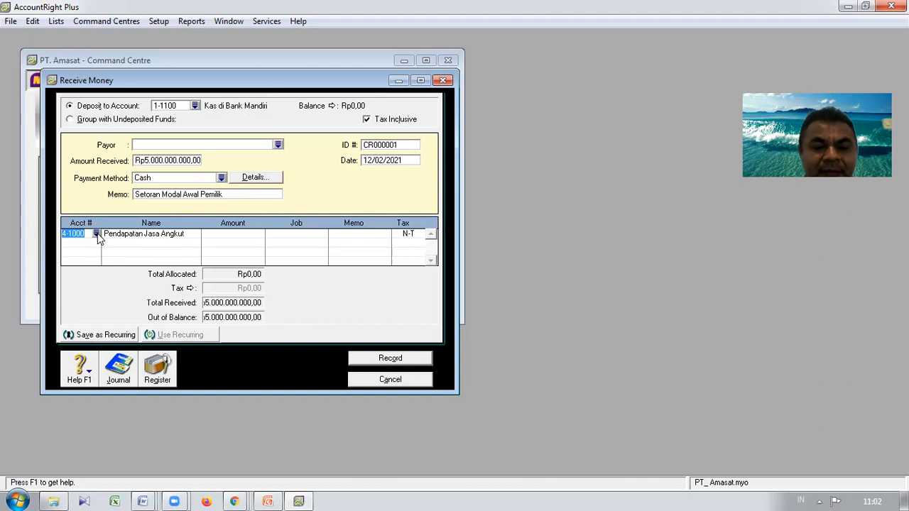
{"action": "left_click", "coordinate": [96, 235]}
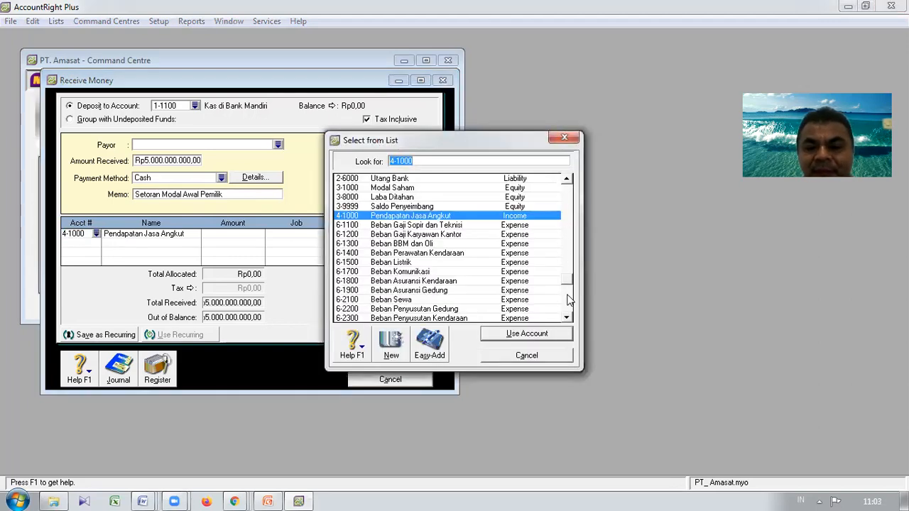
{"action": "left_click", "coordinate": [410, 189]}
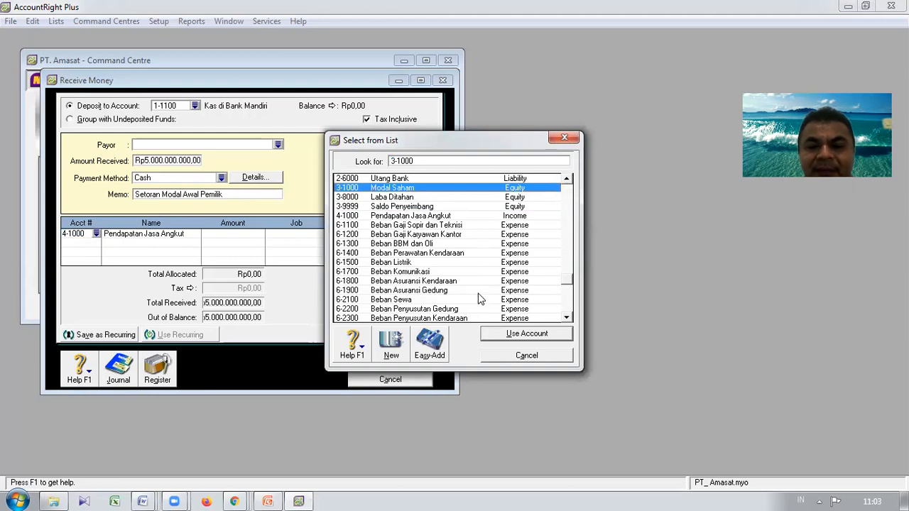
{"action": "left_click", "coordinate": [510, 334]}
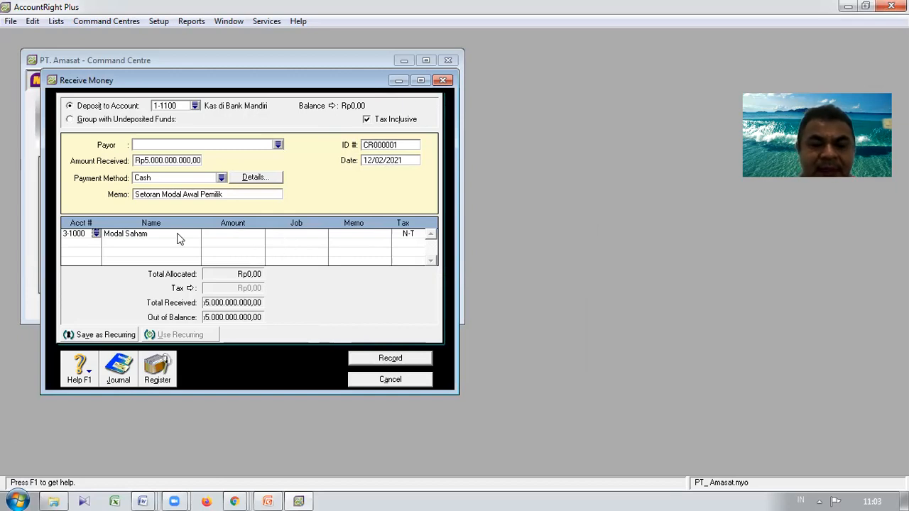
{"action": "key", "text": "Tab"}
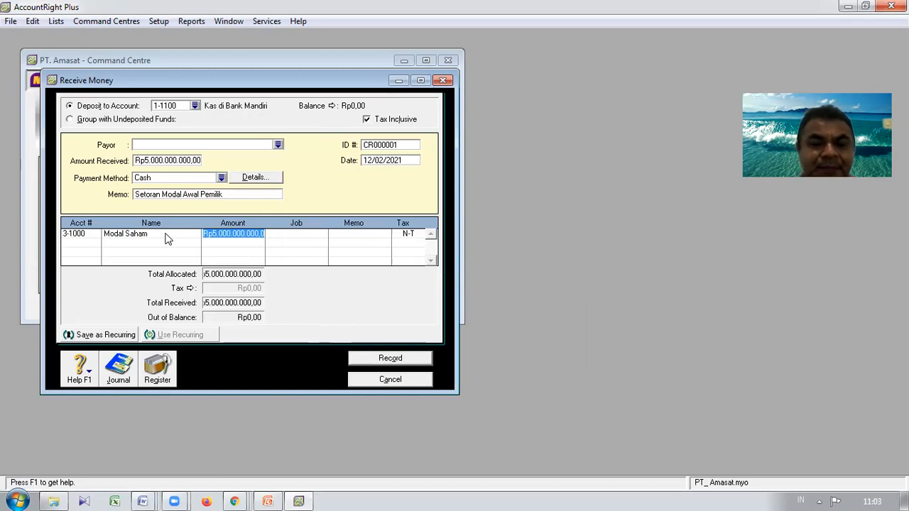
- Leave the line's job and memo empty, record the receipt, and open the transaction journal
{"action": "left_click", "coordinate": [286, 238]}
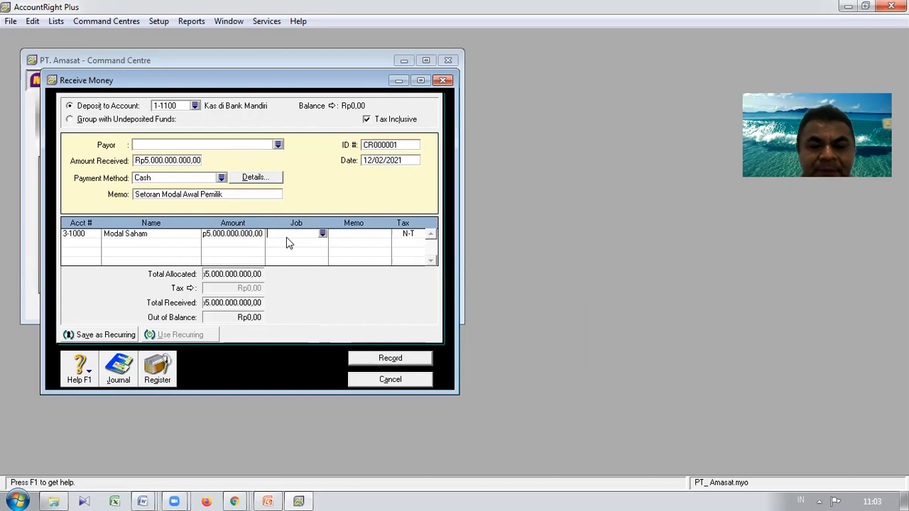
{"action": "key", "text": "Tab"}
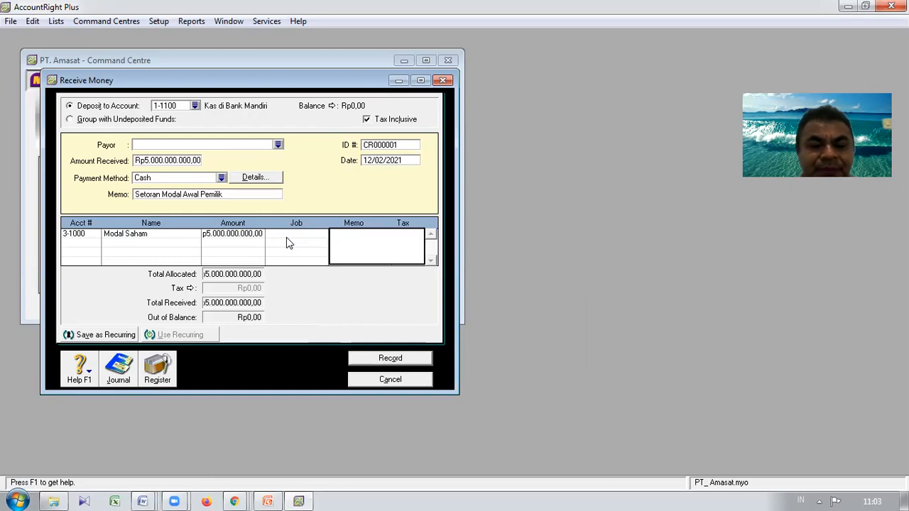
{"action": "key", "text": "Tab"}
{"action": "key", "text": "Tab"}
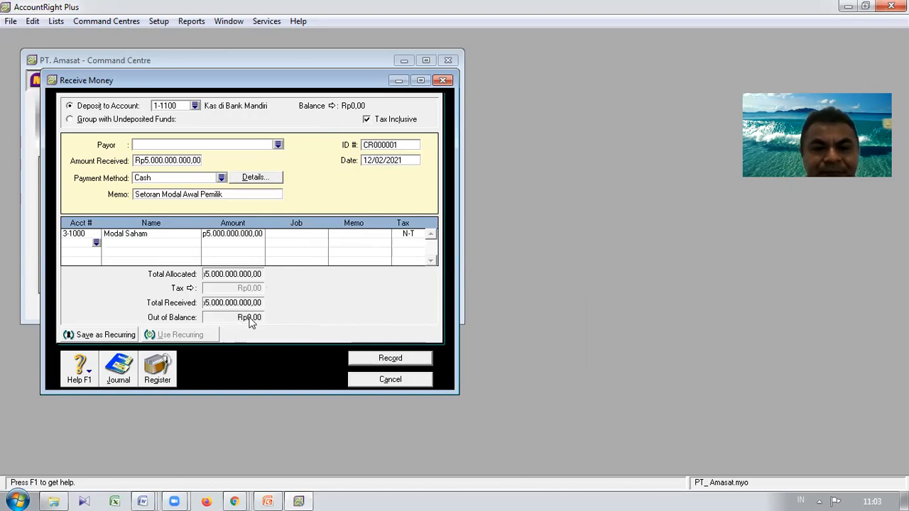
{"action": "left_click", "coordinate": [372, 358]}
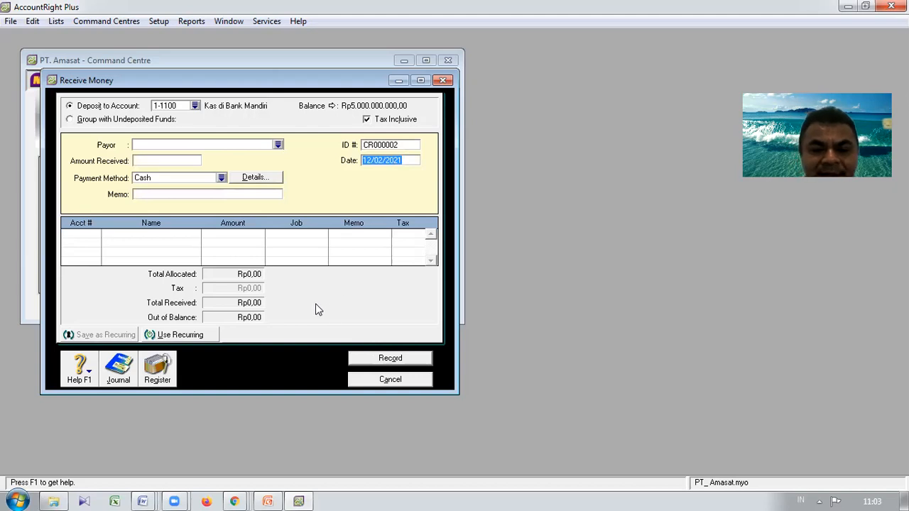
{"action": "left_click", "coordinate": [121, 369]}
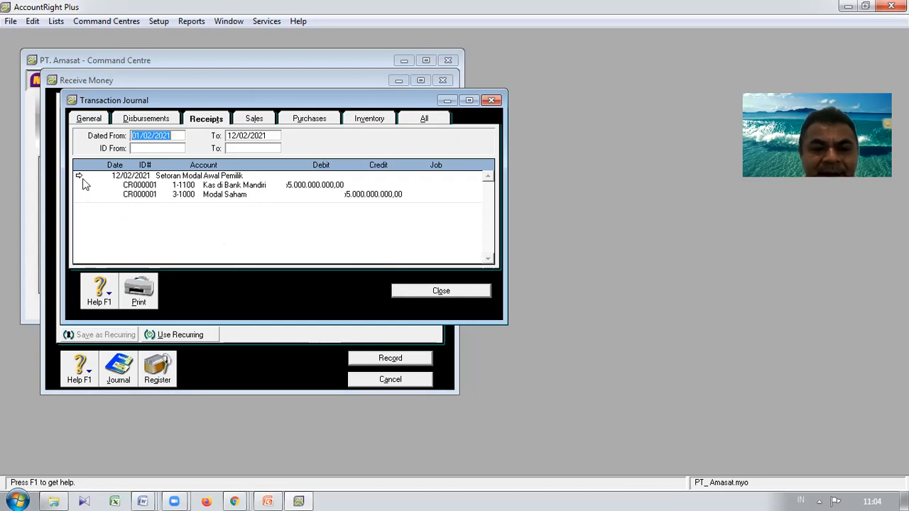
- Open the Setoran Modal Awal Pemilik receipt from the transaction journal and change its date's day and month to 02/11
{"action": "left_click", "coordinate": [879, 12]}
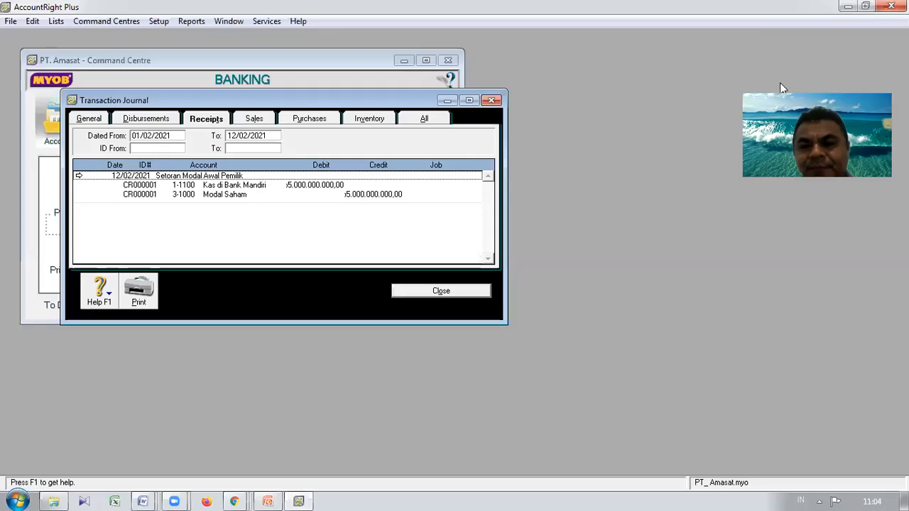
{"action": "left_click", "coordinate": [80, 178]}
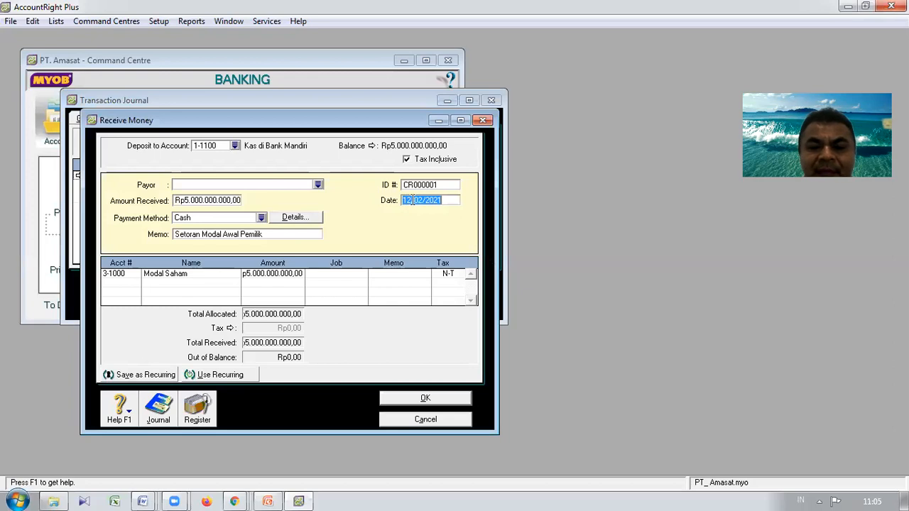
{"action": "left_click", "coordinate": [424, 200]}
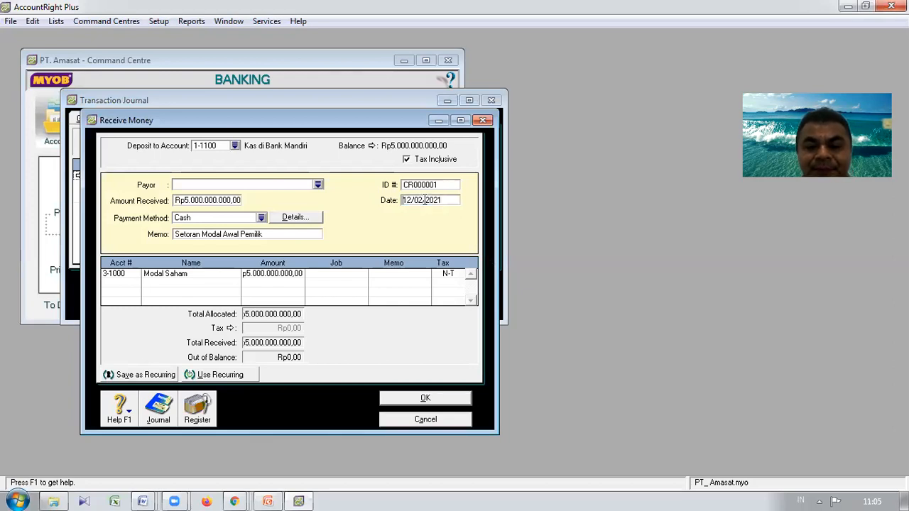
{"action": "type", "text": "0"}
{"action": "double_click", "coordinate": [419, 200]}
{"action": "type", "text": "11"}
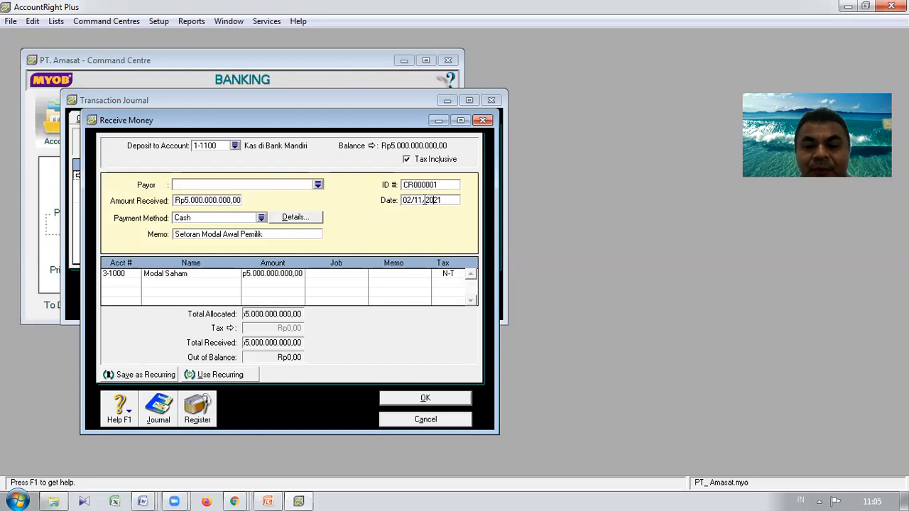
{"action": "key", "text": "BackSpace"}
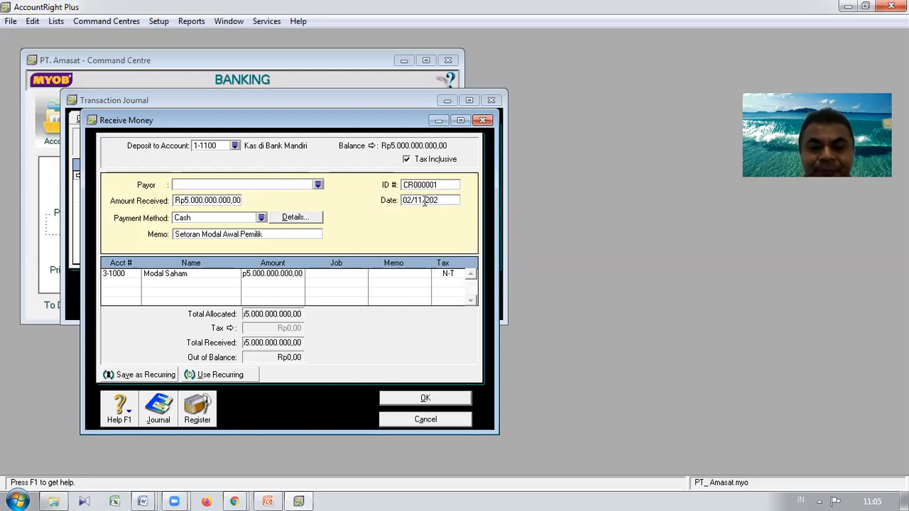
{"action": "left_click", "coordinate": [409, 400]}
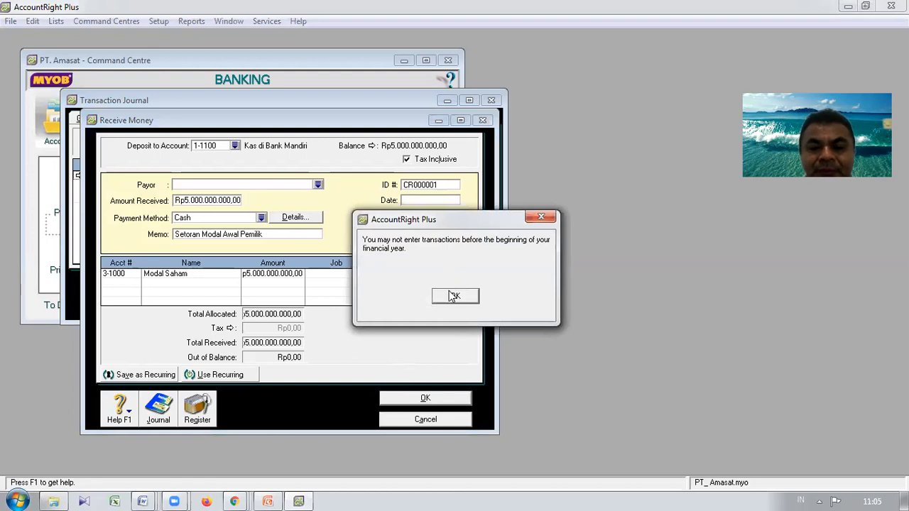
- Correct the receipt's date to 02/11/2020, save the change, and close the transaction journal
{"action": "left_click", "coordinate": [453, 295]}
{"action": "left_click", "coordinate": [448, 200]}
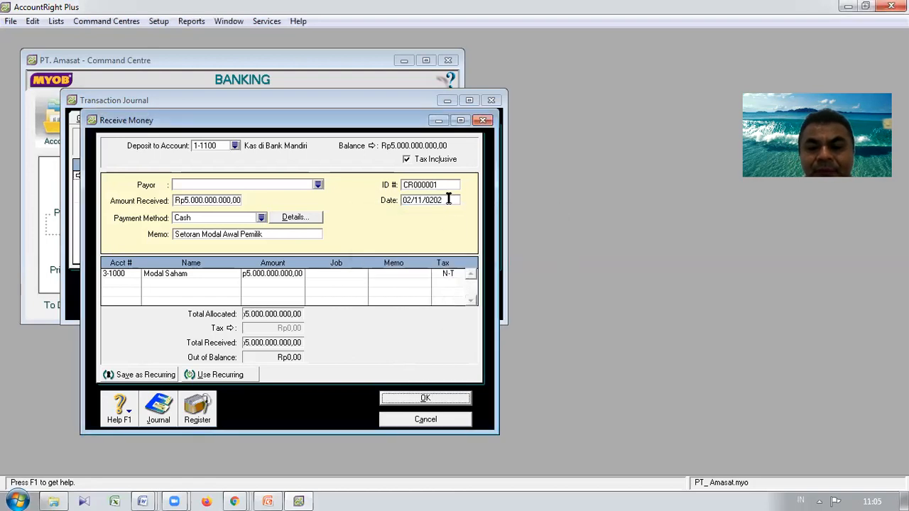
{"action": "key", "text": "BackSpace"}
{"action": "key", "text": "BackSpace"}
{"action": "key", "text": "BackSpace"}
{"action": "key", "text": "BackSpace"}
{"action": "type", "text": "2020"}
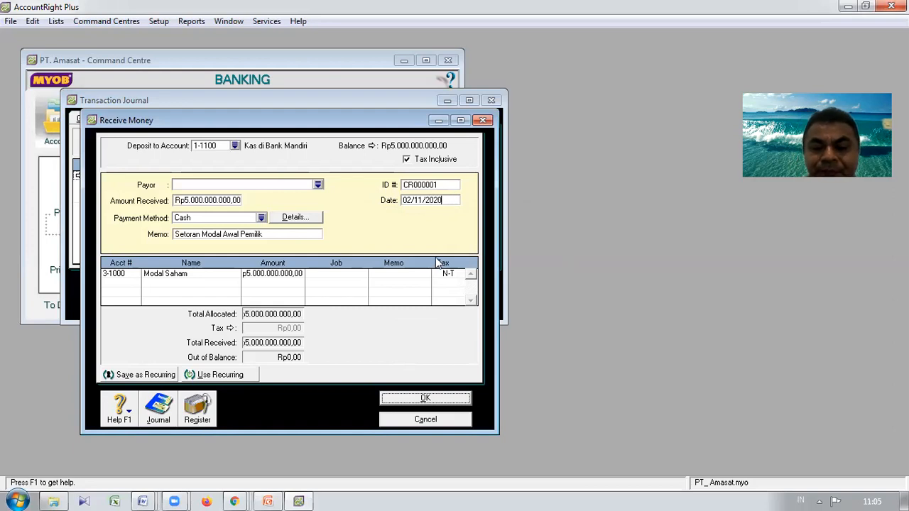
{"action": "left_click", "coordinate": [424, 398]}
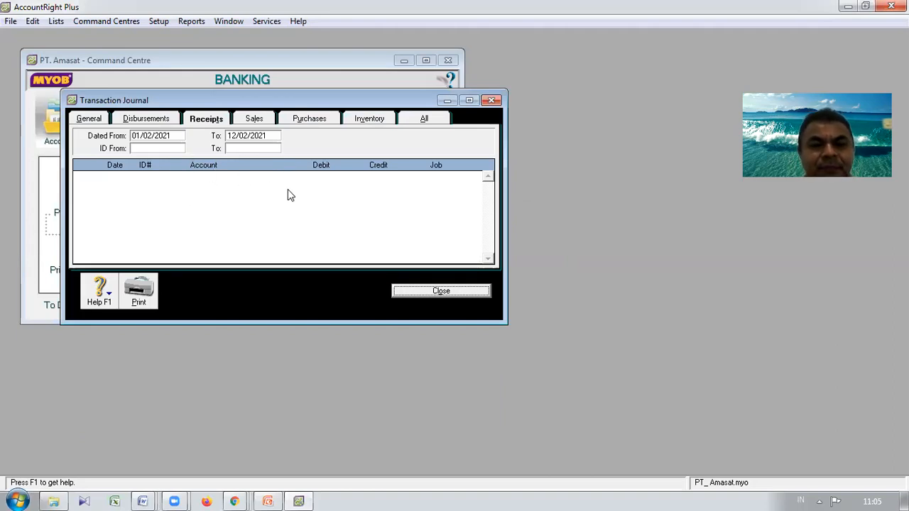
{"action": "left_click", "coordinate": [431, 292]}
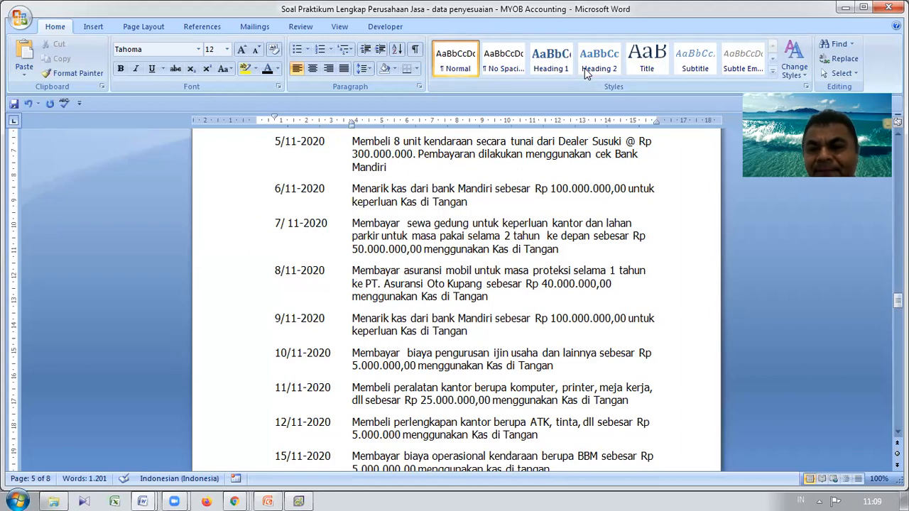
- Switch back to AccountRight Plus and start a Spend Money transaction with the memo Pembelian 8 unit kendaraan dari Dealer Suzuki Kupang
{"action": "left_click", "coordinate": [846, 8]}
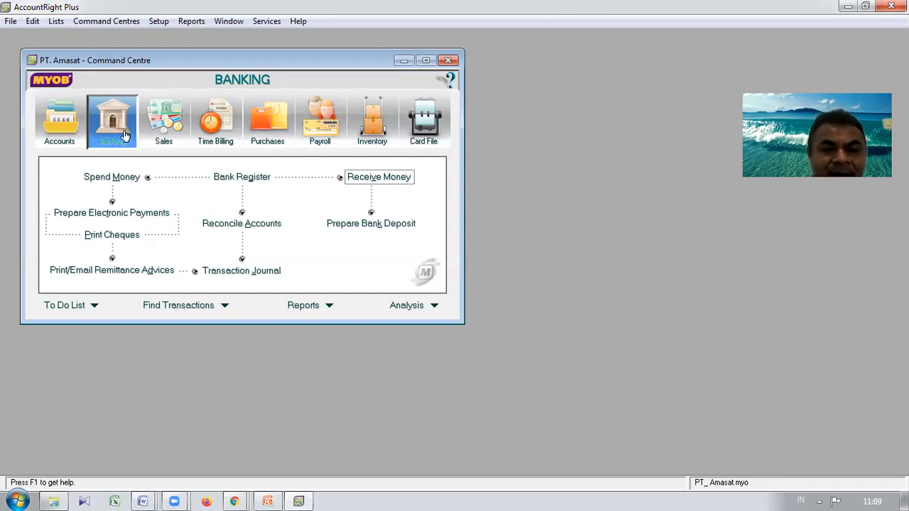
{"action": "left_click", "coordinate": [113, 178]}
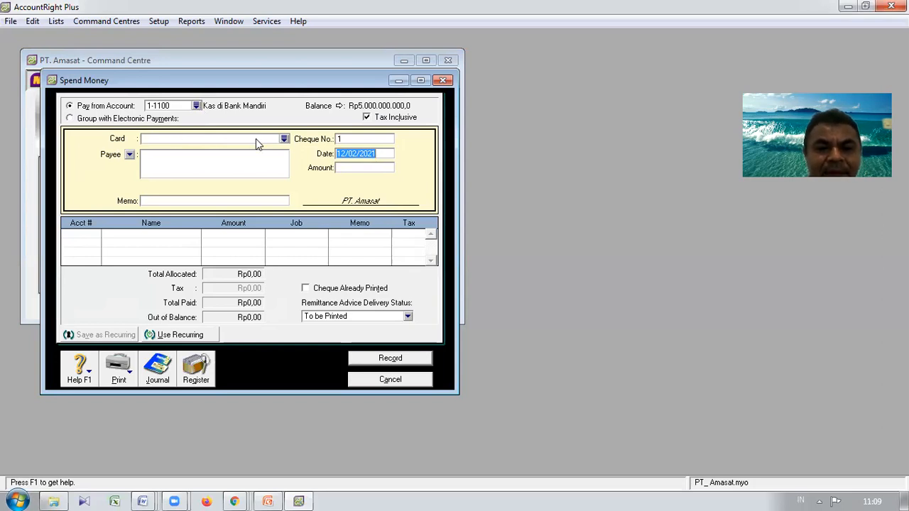
{"action": "left_click", "coordinate": [188, 202]}
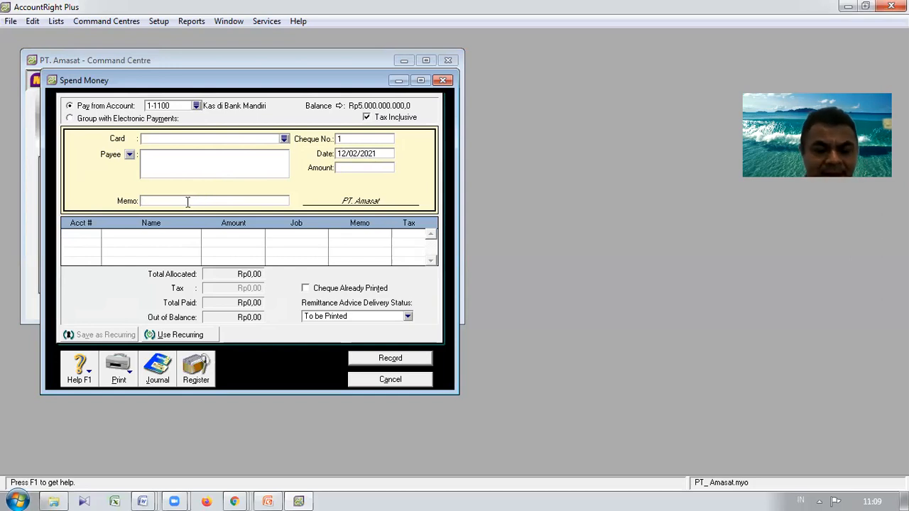
{"action": "type", "text": "P"}
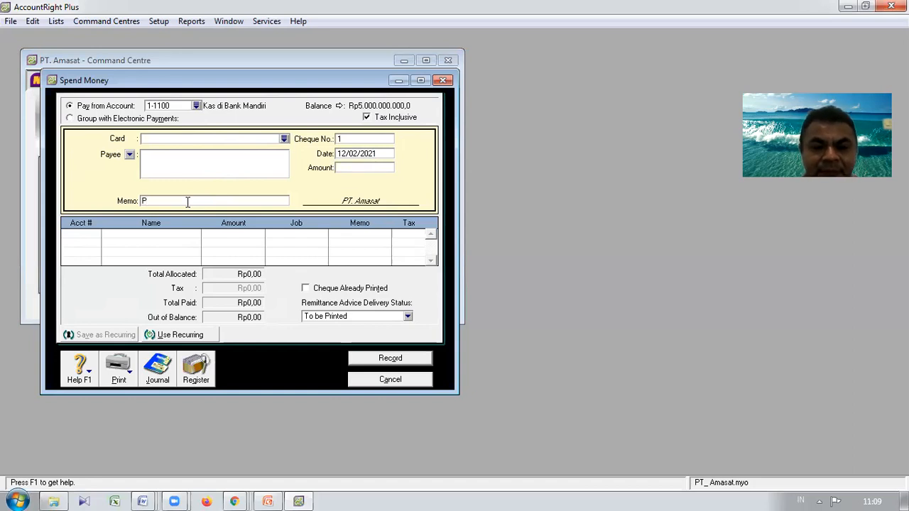
{"action": "type", "text": "embel"}
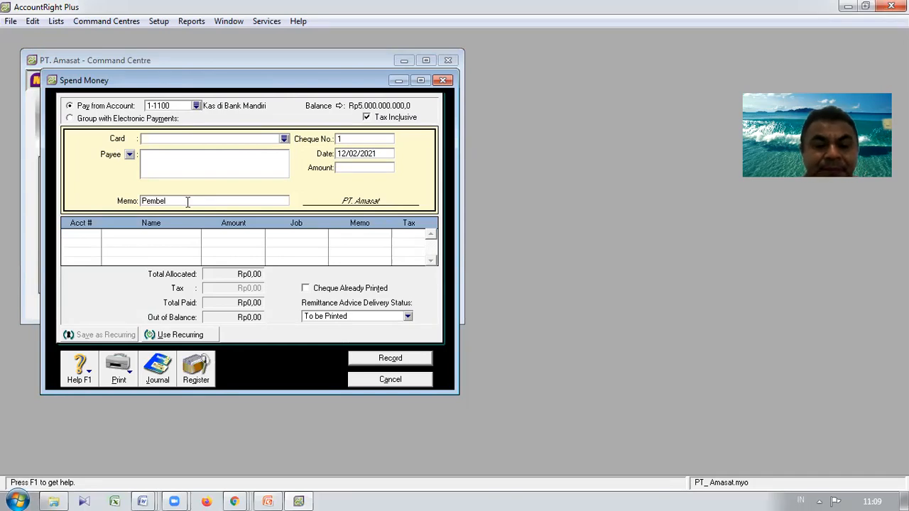
{"action": "type", "text": "ian 8 "}
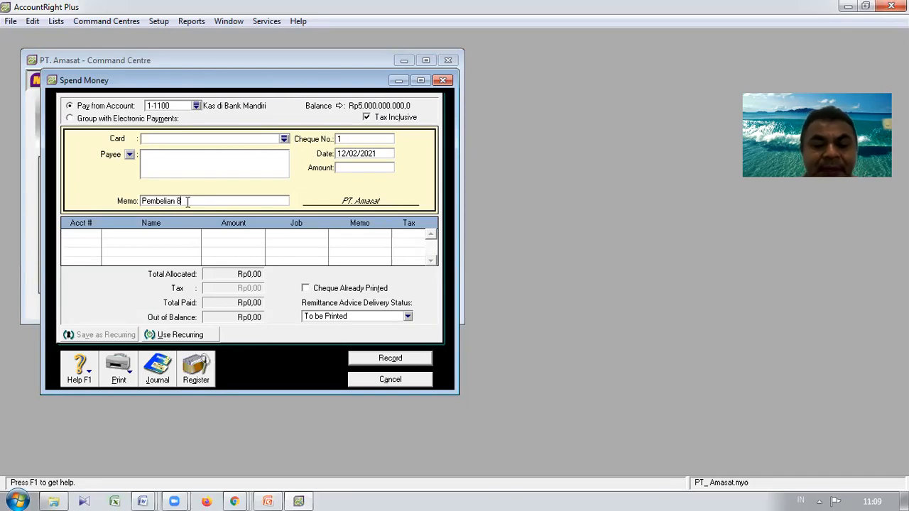
{"action": "type", "text": "unit kendsa"}
{"action": "key", "text": "BackSpace"}
{"action": "key", "text": "BackSpace"}
{"action": "type", "text": "araan"}
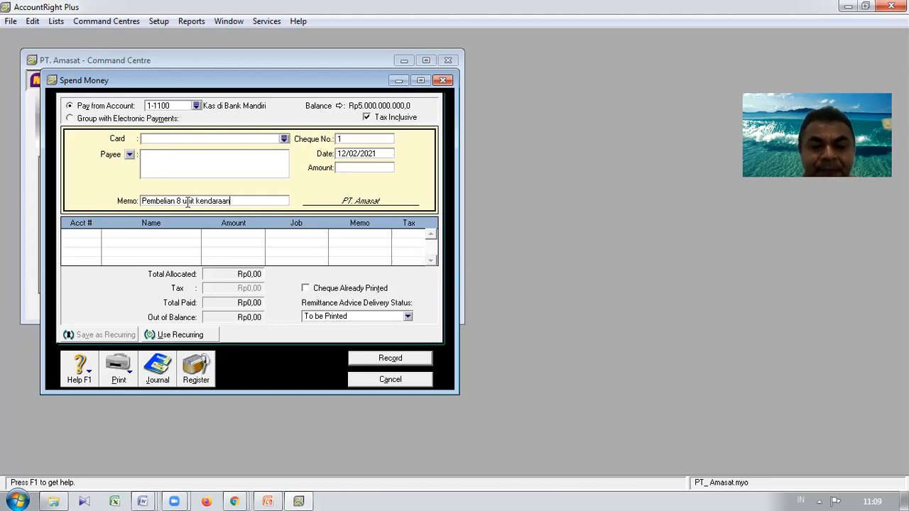
{"action": "type", "text": " dari "}
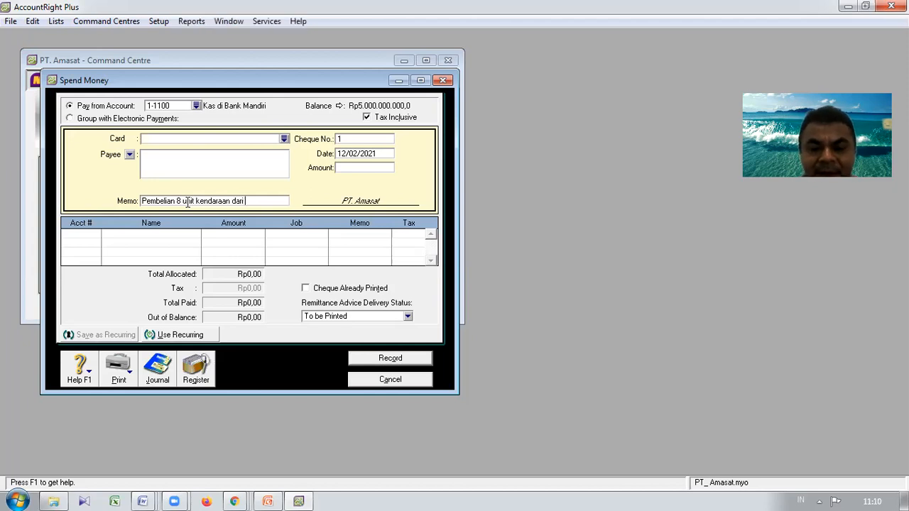
{"action": "type", "text": "Dealer Sus"}
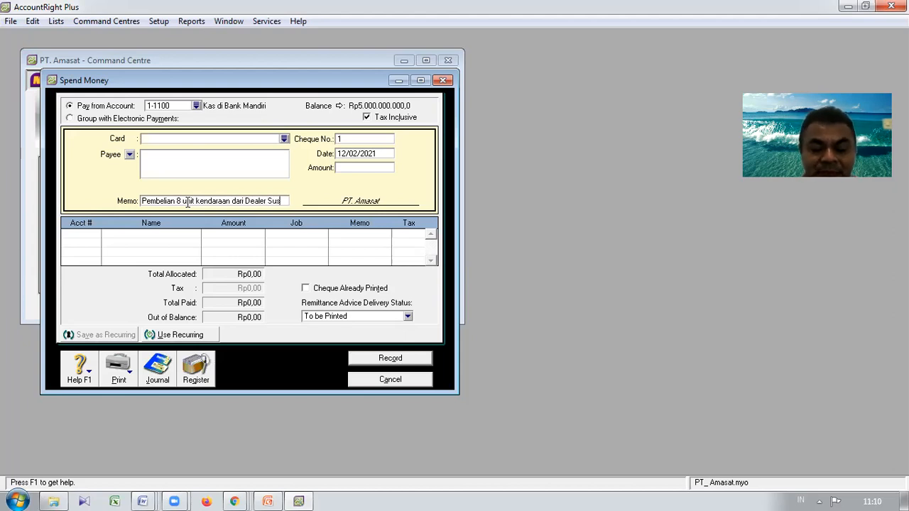
{"action": "type", "text": "zuki Kupan"}
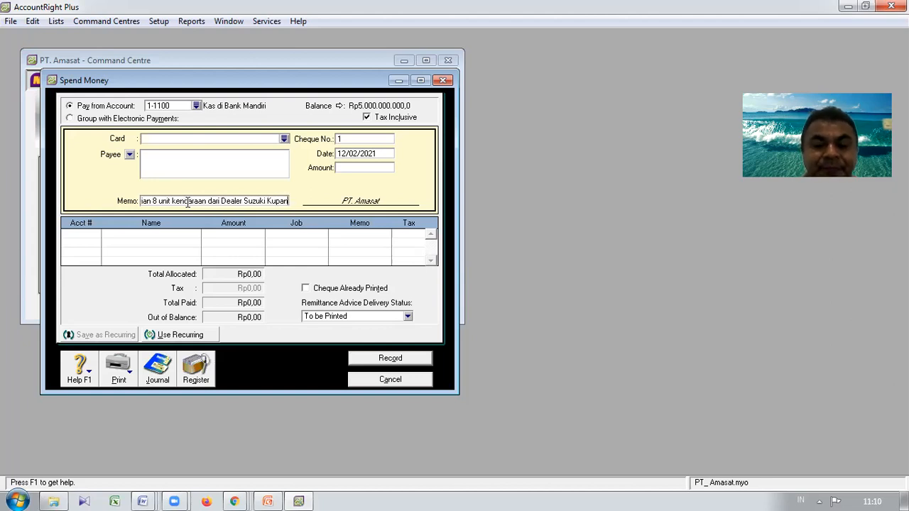
{"action": "type", "text": "g"}
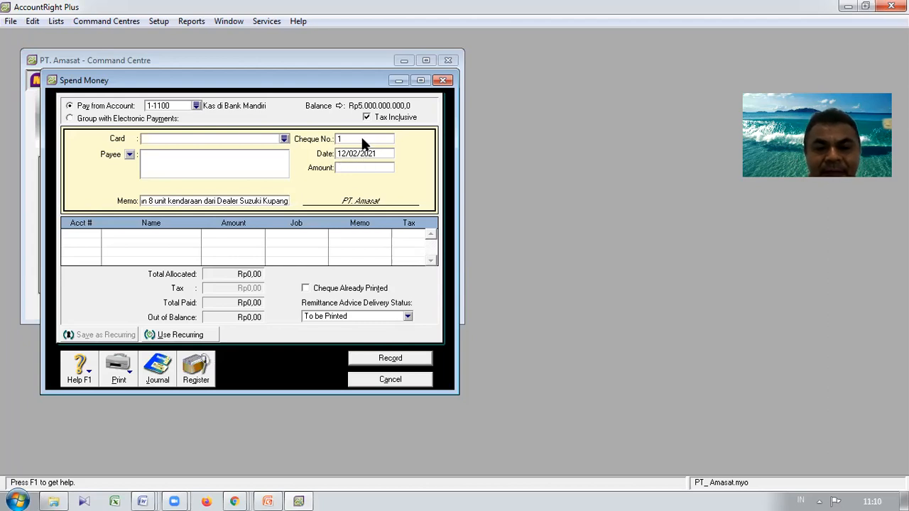
- Date the vehicle payment 05/11/2020 and set its amount to Rp2.000.000.000
{"action": "left_click", "coordinate": [363, 153]}
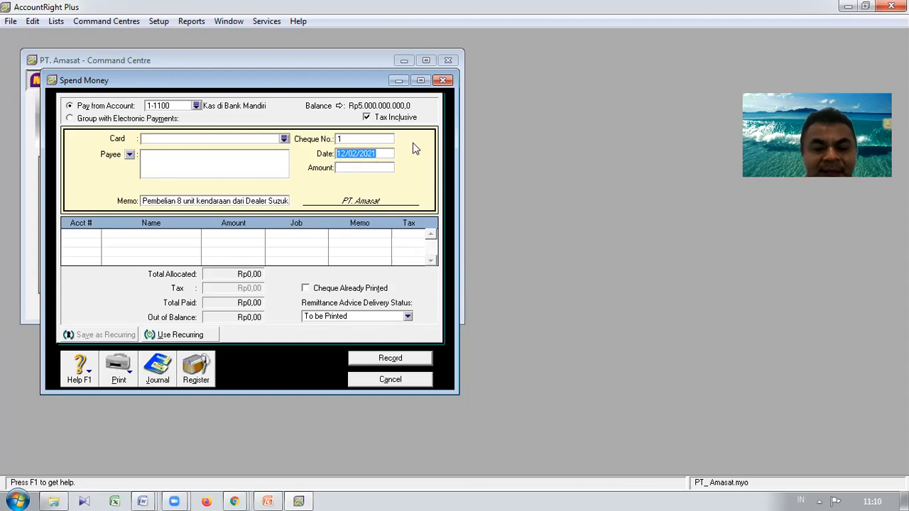
{"action": "type", "text": "05"}
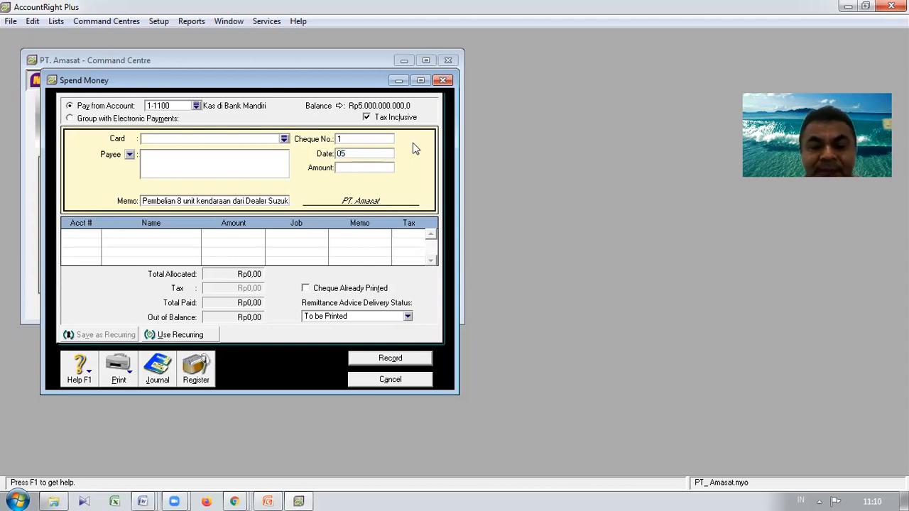
{"action": "type", "text": "/11/"}
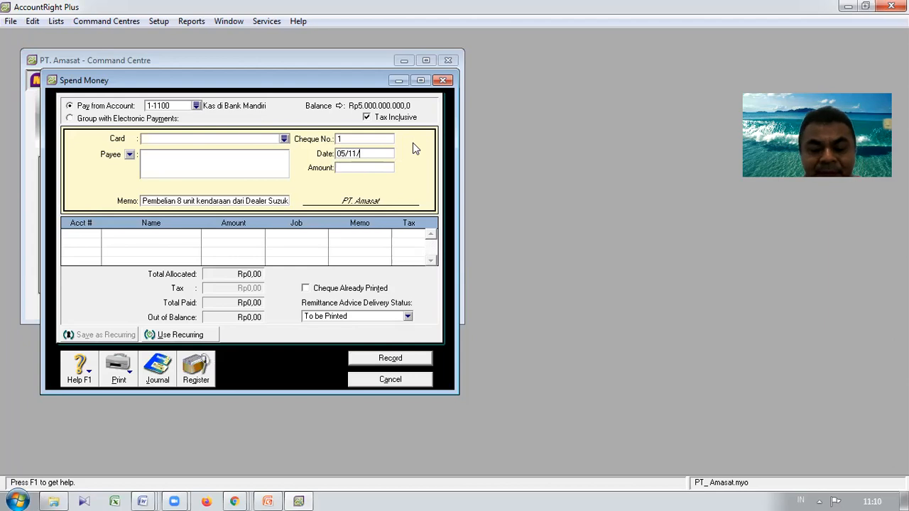
{"action": "type", "text": "2020"}
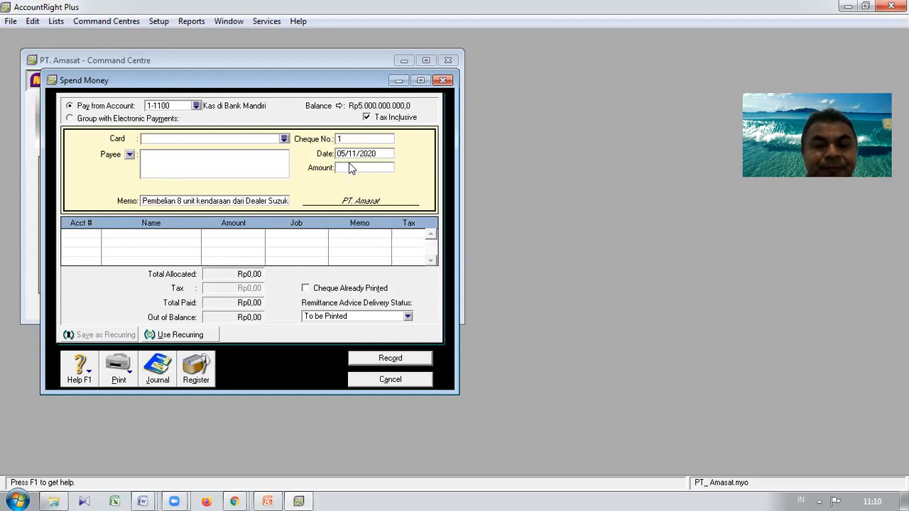
{"action": "left_click", "coordinate": [357, 169]}
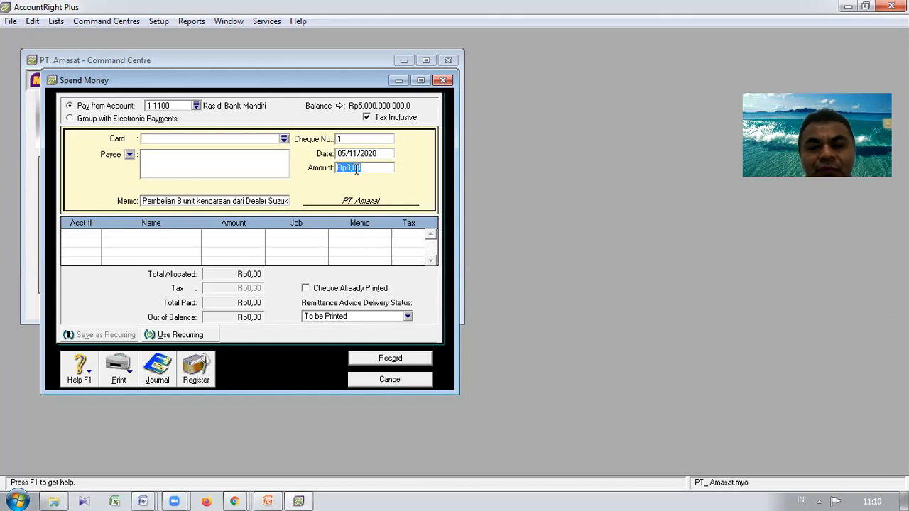
{"action": "type", "text": "2000000000"}
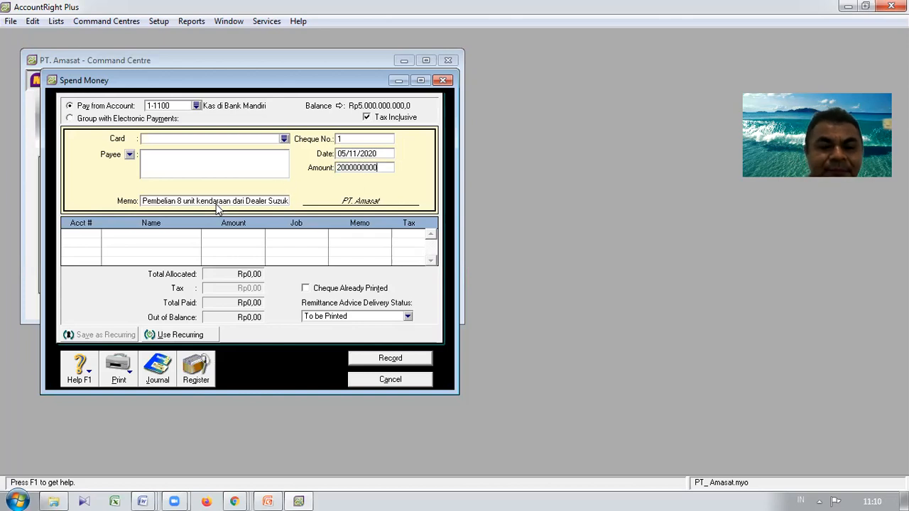
{"action": "key", "text": "Tab"}
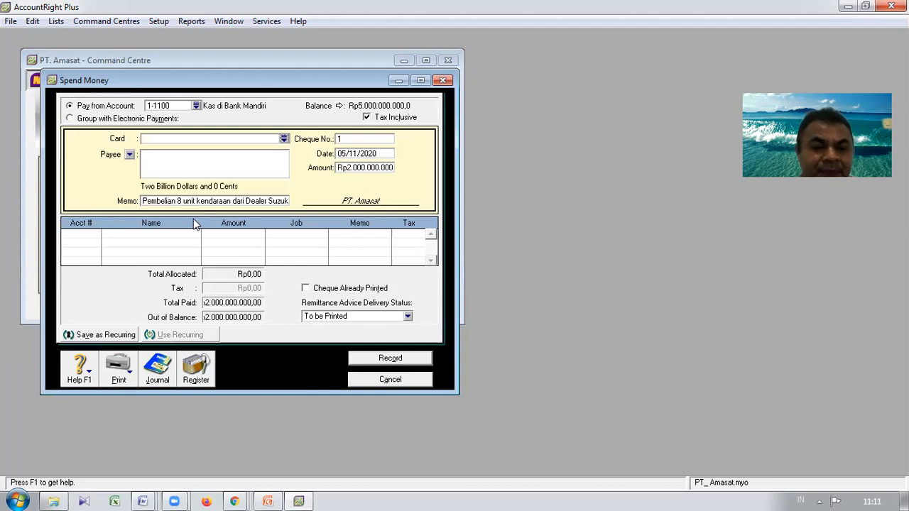
- Allocate the full payment to account 1-7000 Kendaraan and record the Spend Money transaction
{"action": "key", "text": "Tab"}
{"action": "key", "text": "Tab"}
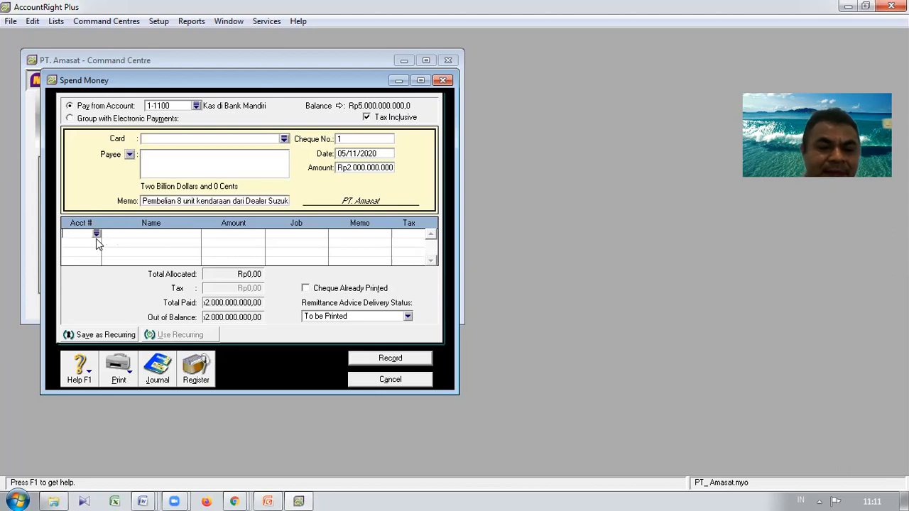
{"action": "type", "text": "6-"}
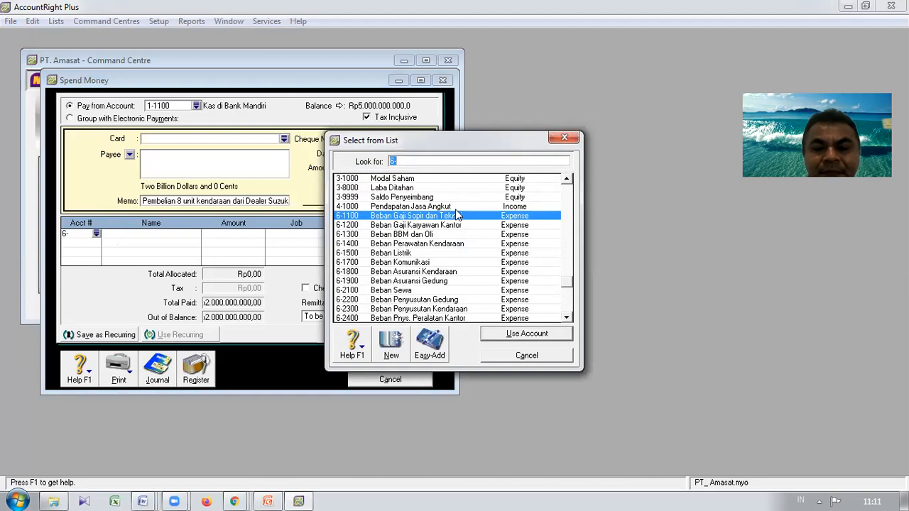
{"action": "left_click", "coordinate": [567, 180]}
{"action": "left_click", "coordinate": [567, 180]}
{"action": "double_click", "coordinate": [567, 180]}
{"action": "left_click", "coordinate": [567, 181]}
{"action": "left_click", "coordinate": [567, 181]}
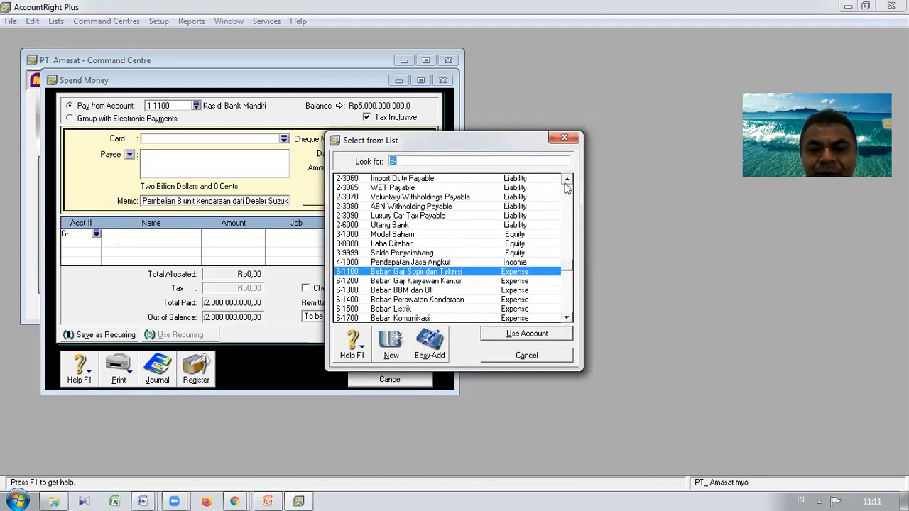
{"action": "left_click", "coordinate": [567, 181]}
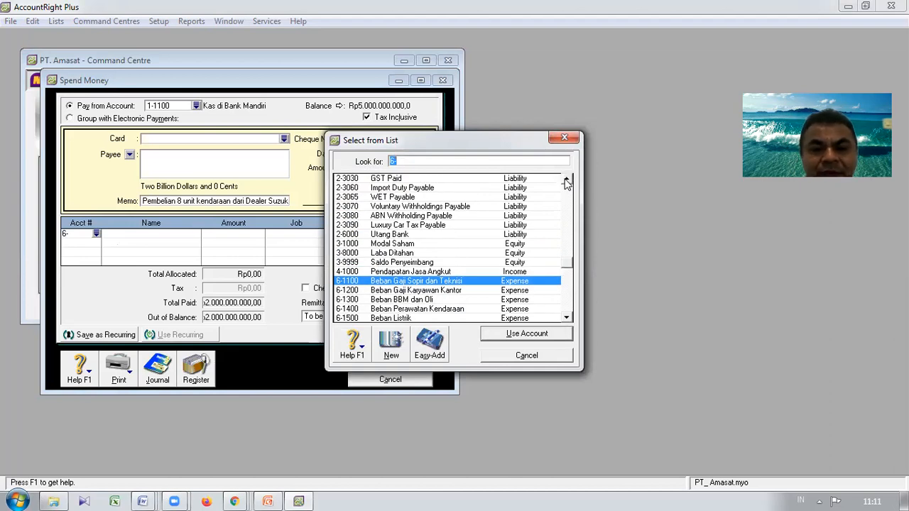
{"action": "left_click", "coordinate": [566, 182]}
{"action": "left_click", "coordinate": [566, 182]}
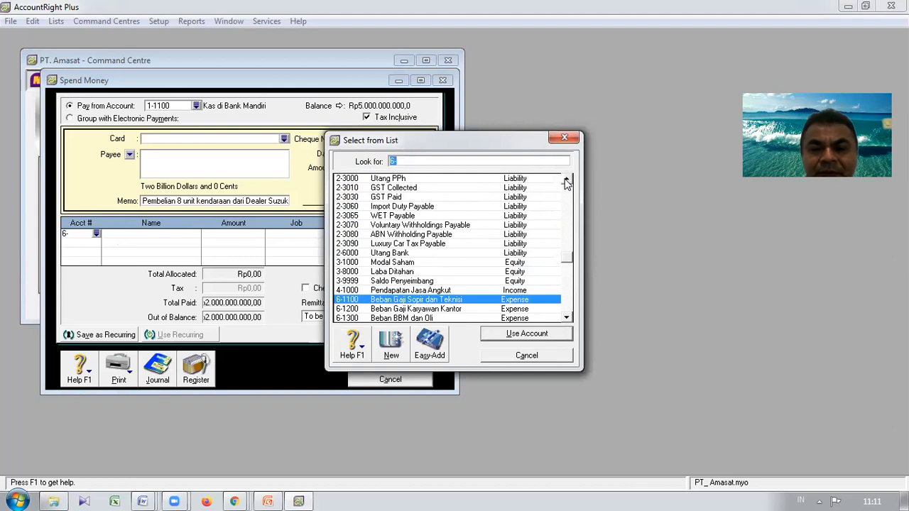
{"action": "left_click", "coordinate": [567, 182]}
{"action": "left_click", "coordinate": [567, 182]}
{"action": "left_click", "coordinate": [567, 182]}
{"action": "left_click", "coordinate": [567, 182]}
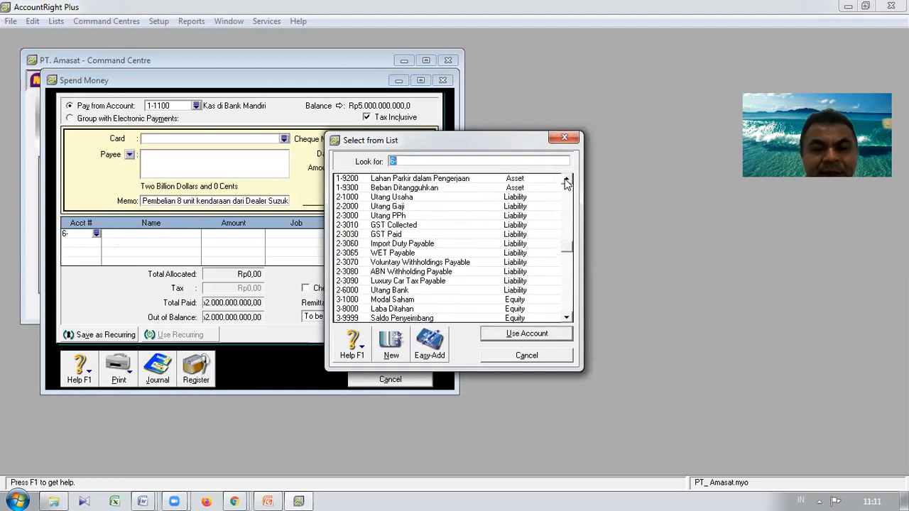
{"action": "left_click", "coordinate": [567, 182]}
{"action": "left_click", "coordinate": [566, 182]}
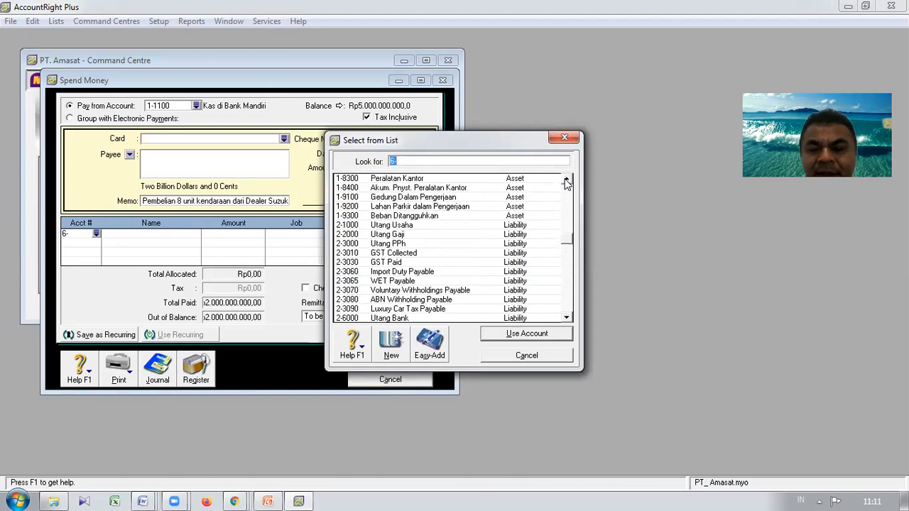
{"action": "left_click", "coordinate": [566, 180]}
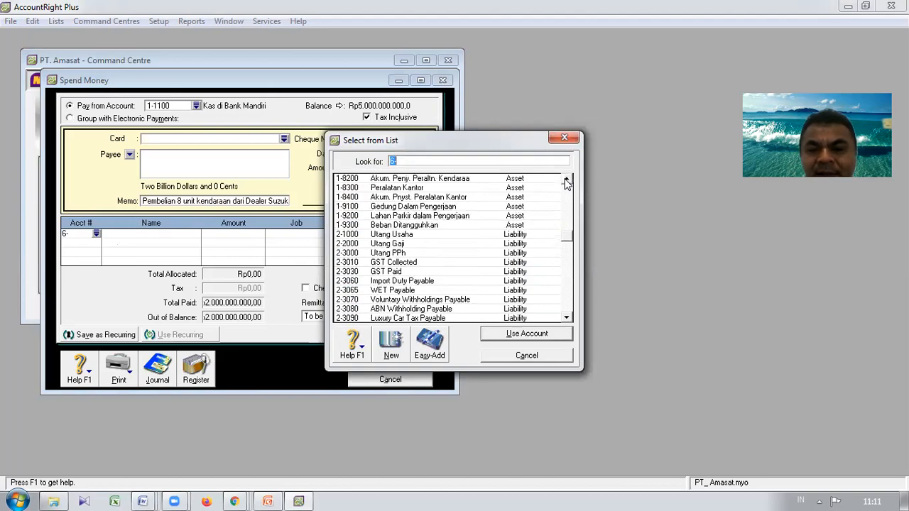
{"action": "left_click", "coordinate": [566, 181]}
{"action": "left_click", "coordinate": [566, 181]}
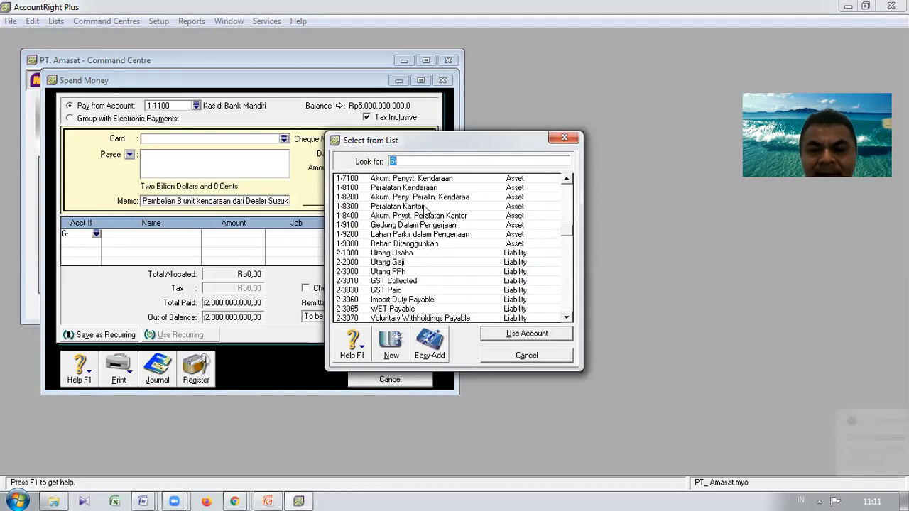
{"action": "left_click", "coordinate": [566, 181]}
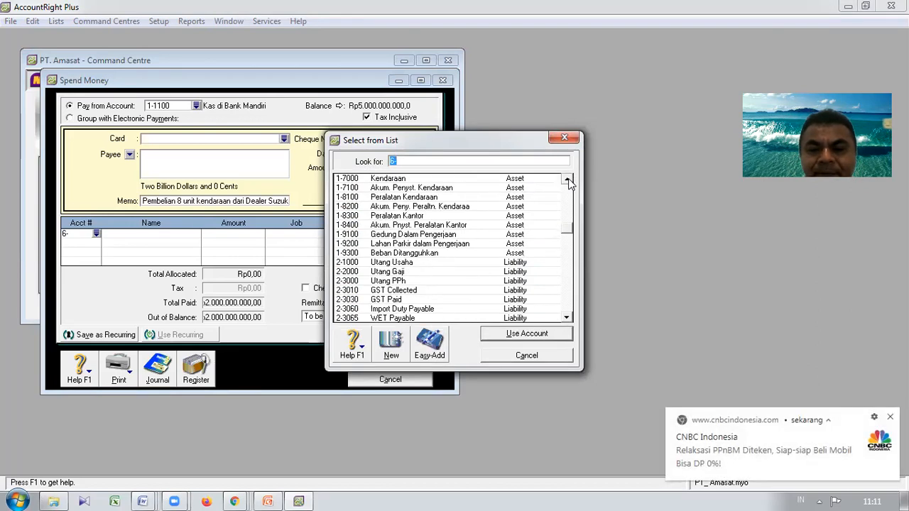
{"action": "left_click", "coordinate": [566, 181]}
{"action": "left_click", "coordinate": [567, 180]}
{"action": "left_click", "coordinate": [410, 199]}
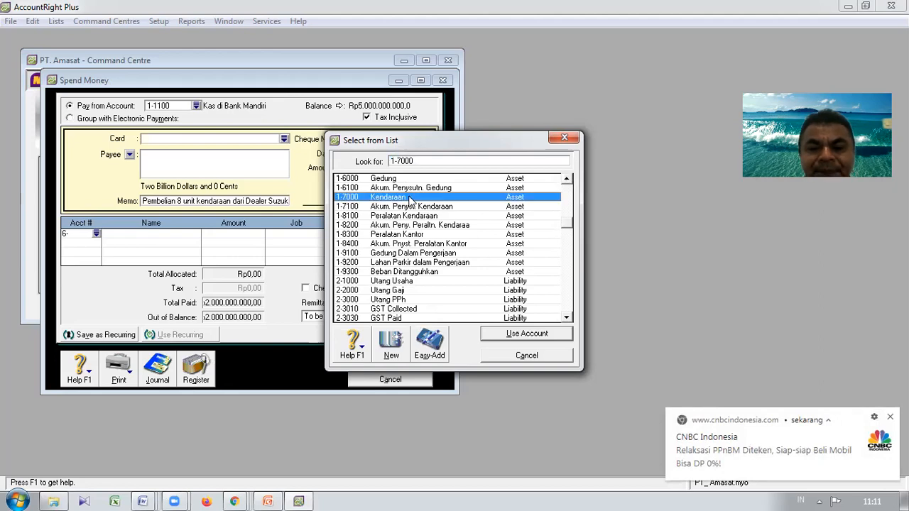
{"action": "left_click", "coordinate": [527, 334]}
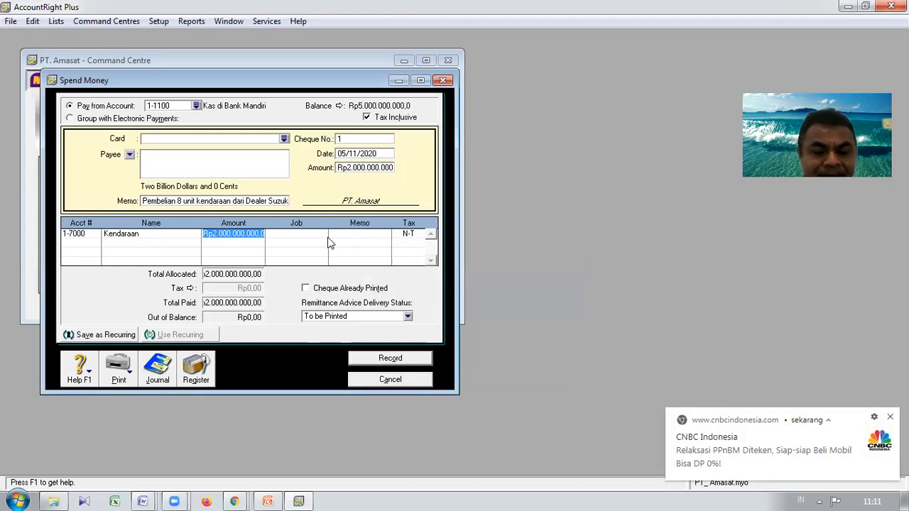
{"action": "key", "text": "Tab"}
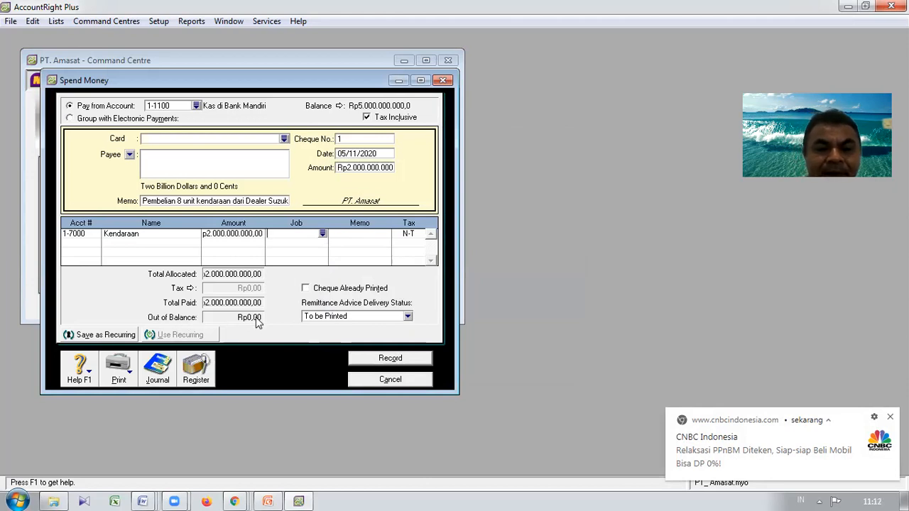
{"action": "left_click", "coordinate": [397, 360]}
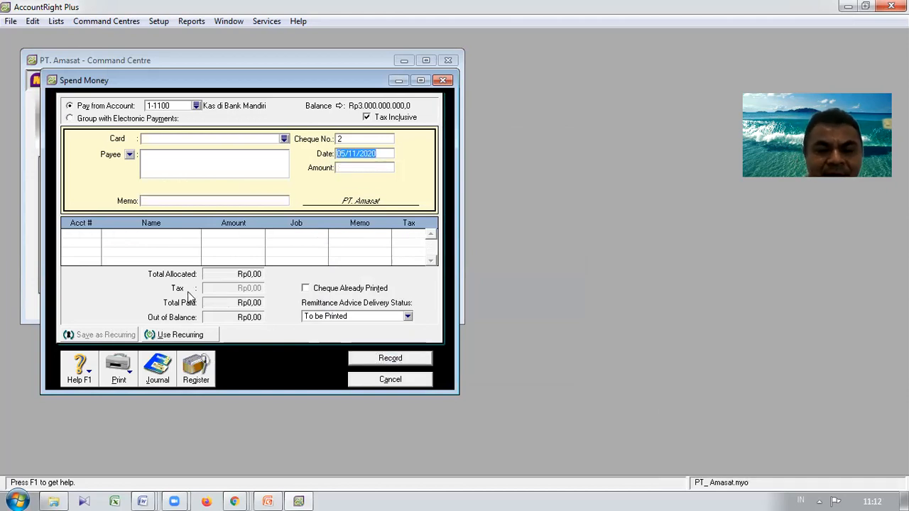
- Review the recorded vehicle purchase in the disbursements journal, then close the journal and the Spend Money window
{"action": "left_click", "coordinate": [162, 369]}
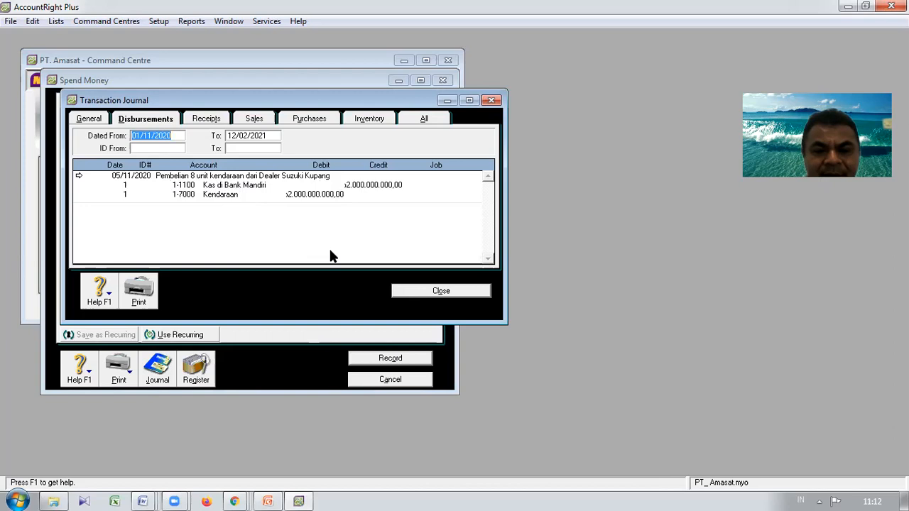
{"action": "left_click", "coordinate": [416, 292]}
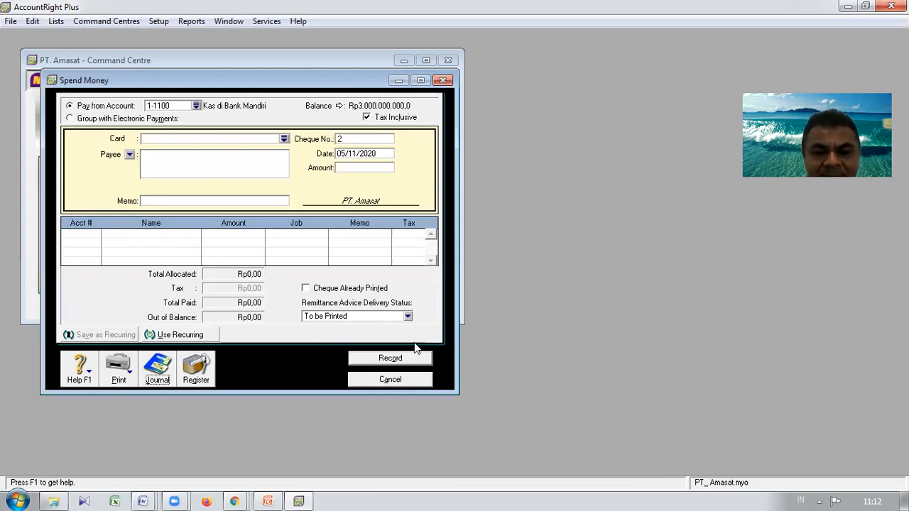
{"action": "left_click", "coordinate": [400, 380]}
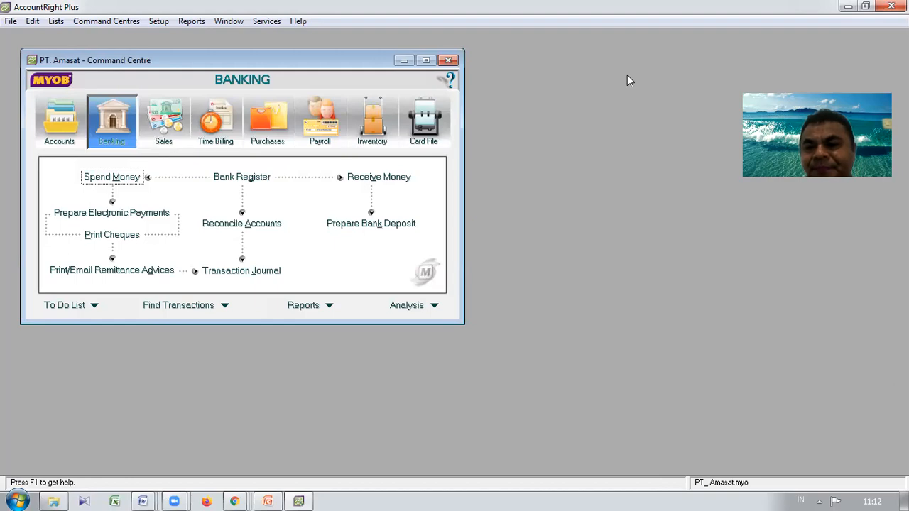
- Check the 6/11-2020 cash withdrawal in the Word exercise, then return to AccountRight Plus and start a Transfer Money entry
{"action": "left_click", "coordinate": [848, 6]}
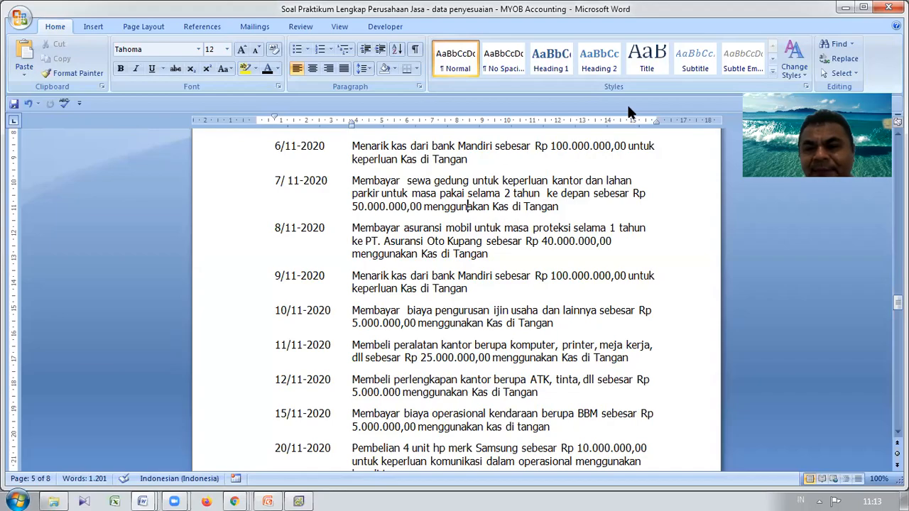
{"action": "key", "text": "alt+Tab"}
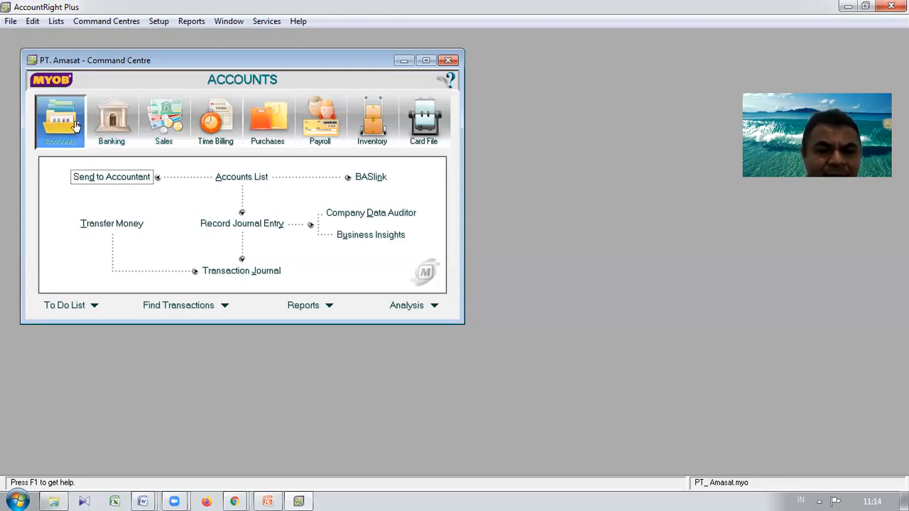
{"action": "left_click", "coordinate": [120, 224]}
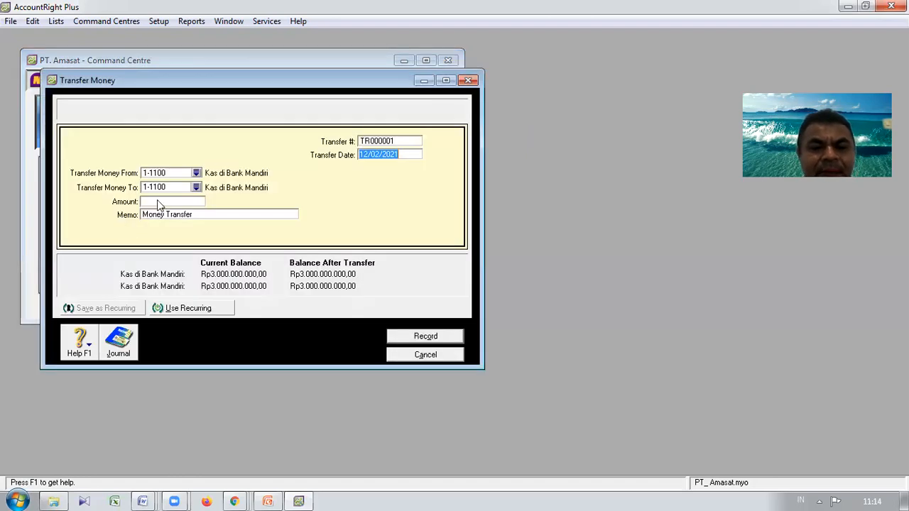
- Choose 1-1180 Kas di Tangan as the account receiving the transfer
{"action": "left_click", "coordinate": [198, 188]}
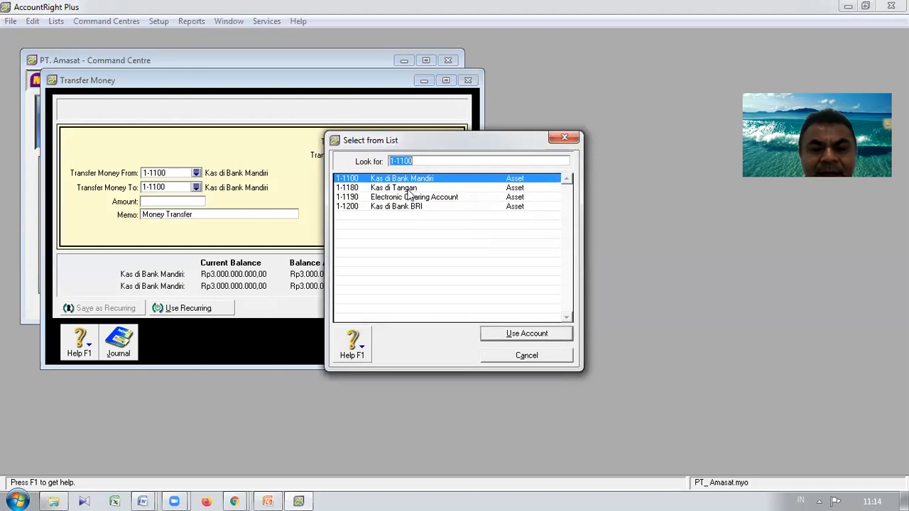
{"action": "left_click", "coordinate": [524, 357]}
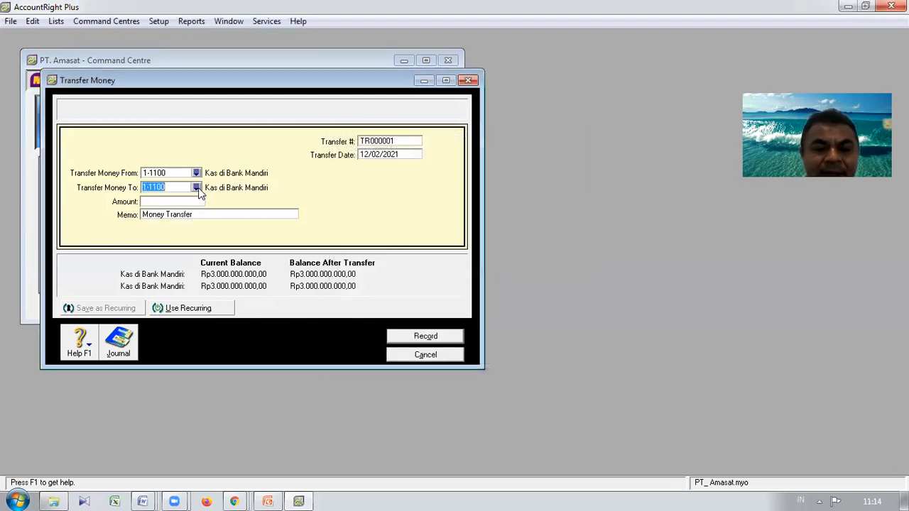
{"action": "left_click", "coordinate": [197, 187]}
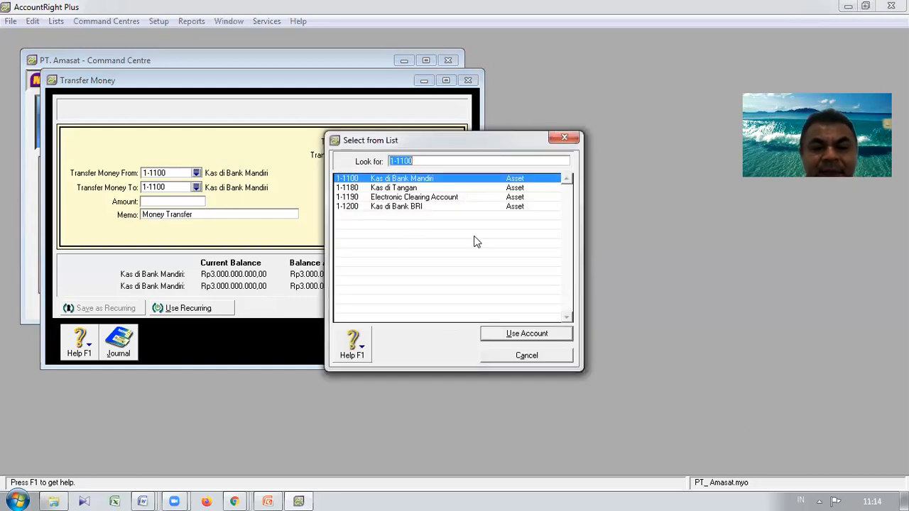
{"action": "left_click", "coordinate": [409, 187]}
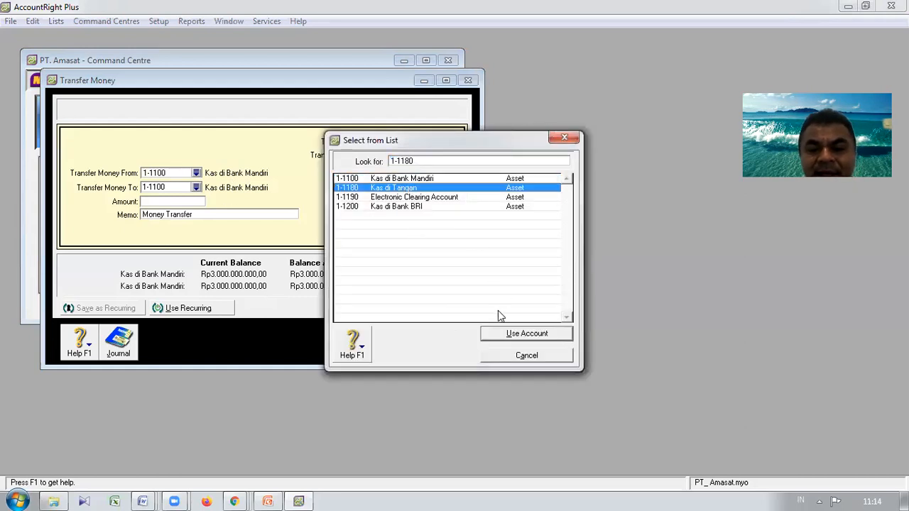
{"action": "left_click", "coordinate": [526, 334]}
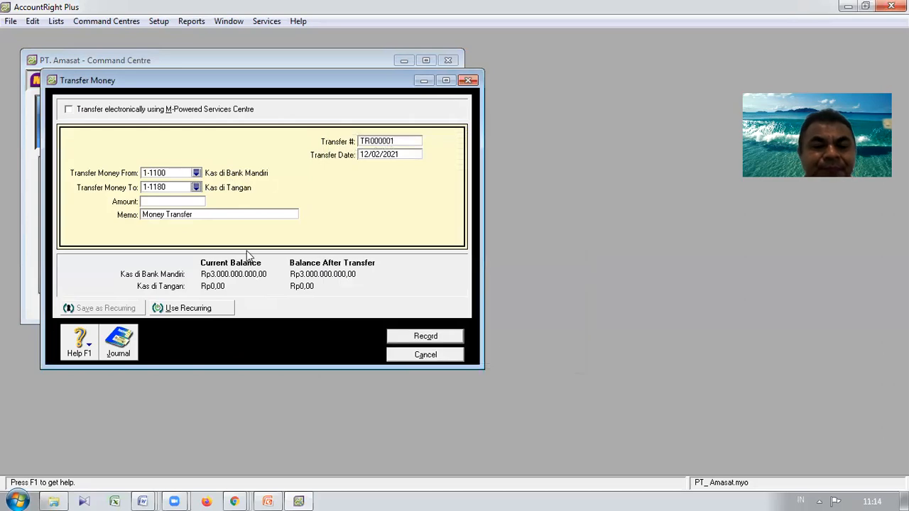
- Set the transfer amount to Rp100.000.000 and date the transfer 06/11/2020
{"action": "left_click", "coordinate": [184, 203]}
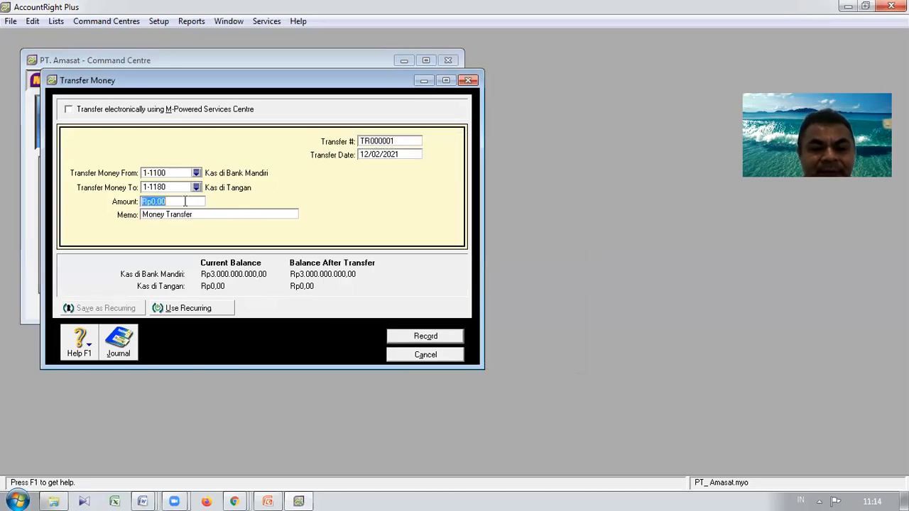
{"action": "type", "text": "100000000"}
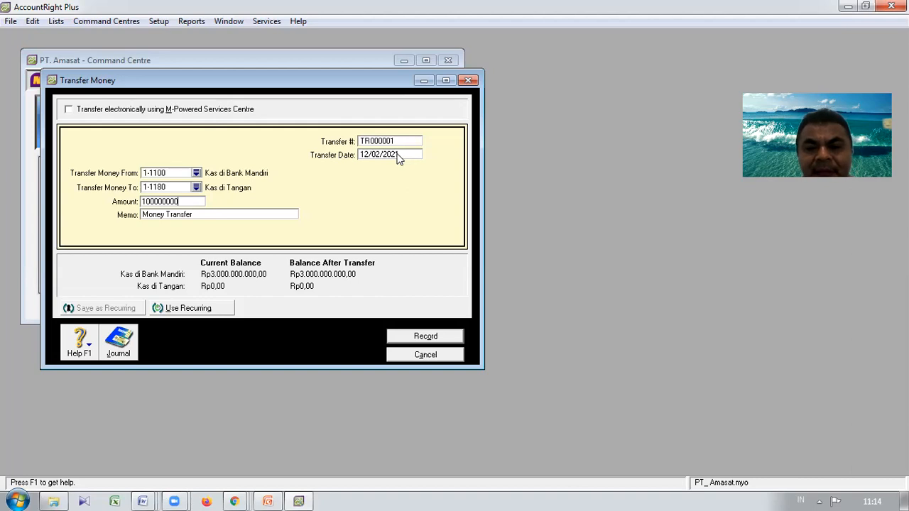
{"action": "left_click", "coordinate": [370, 152]}
{"action": "left_click", "coordinate": [369, 151]}
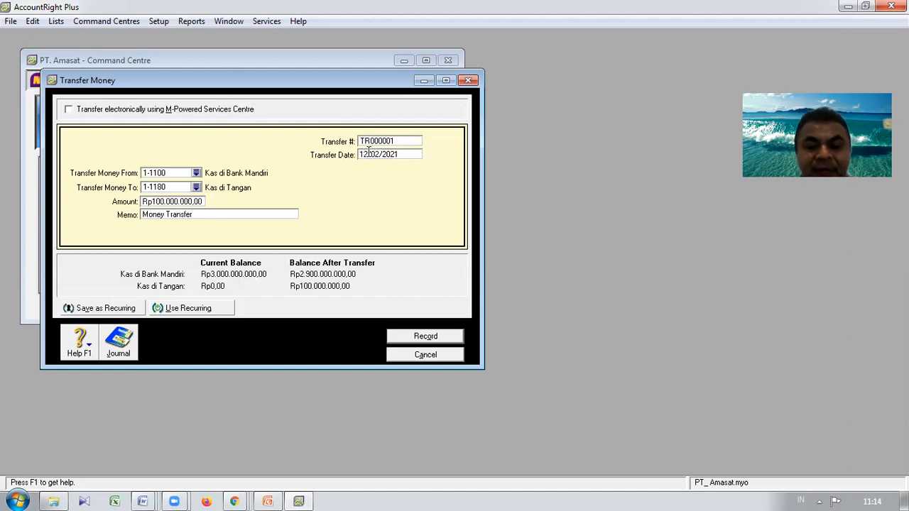
{"action": "type", "text": "0"}
{"action": "type", "text": "8/"}
{"action": "type", "text": "11"}
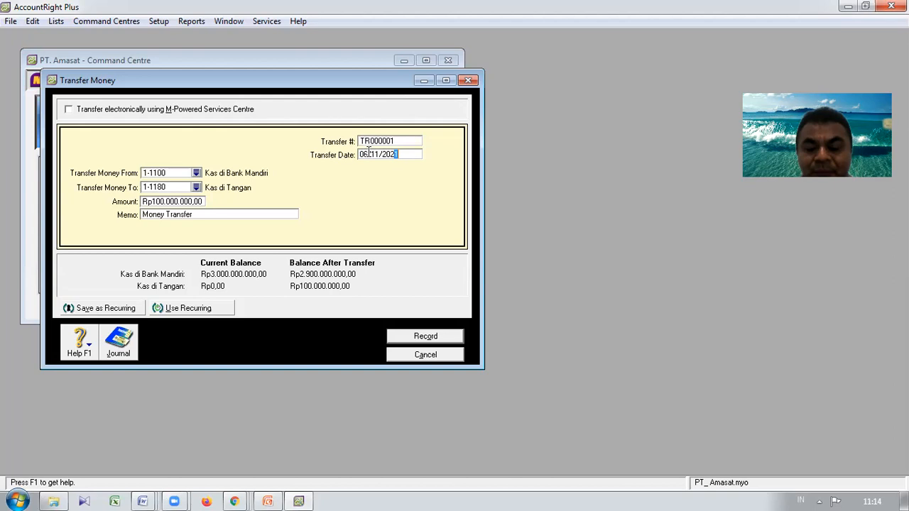
- Replace the transfer's memo with Penarikan untuk Kas di Tangan and record the transfer
{"action": "left_click", "coordinate": [209, 215]}
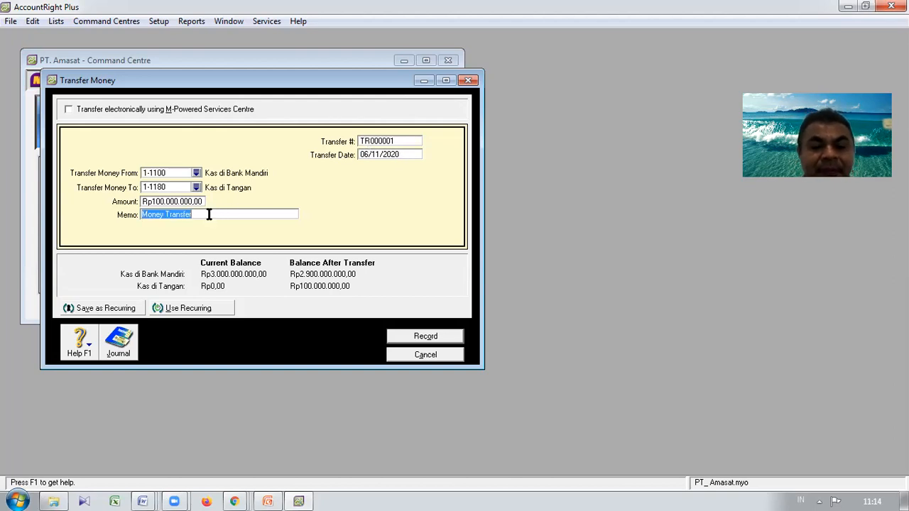
{"action": "type", "text": "P"}
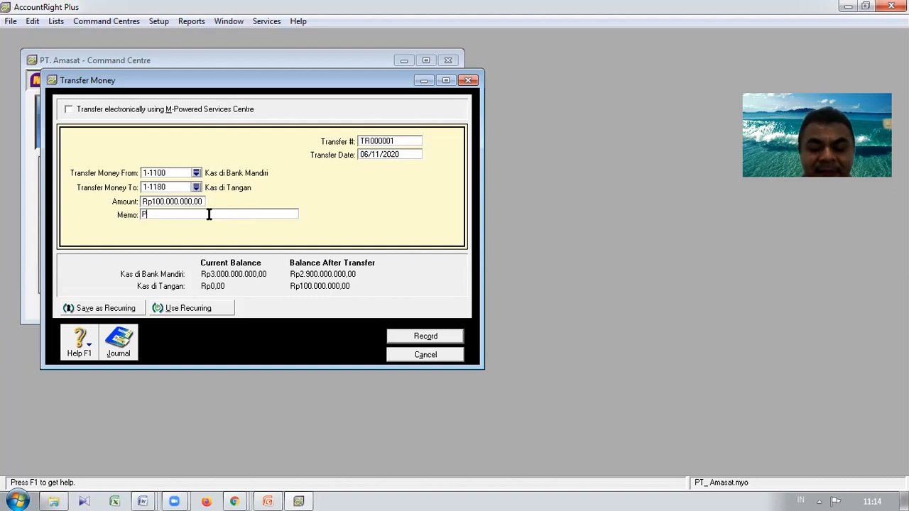
{"action": "type", "text": "enarikan untuk Kas"}
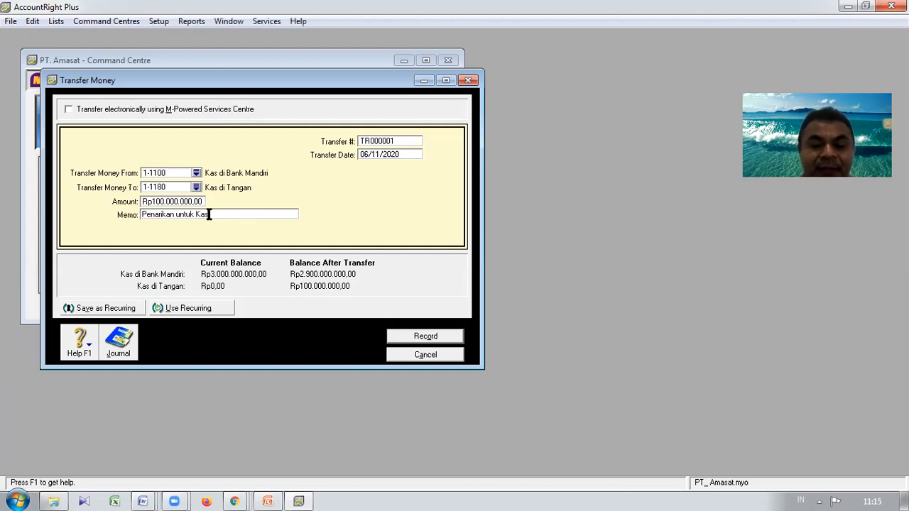
{"action": "type", "text": " di tangan"}
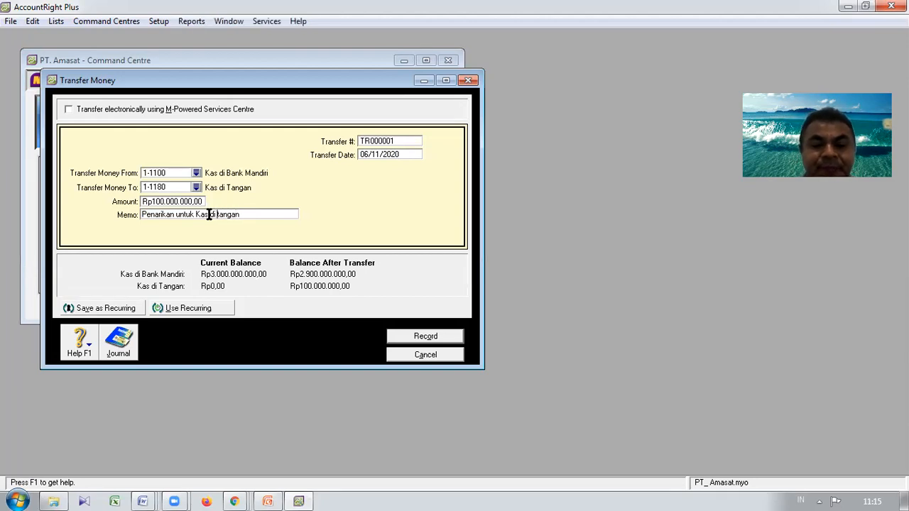
{"action": "type", "text": "T"}
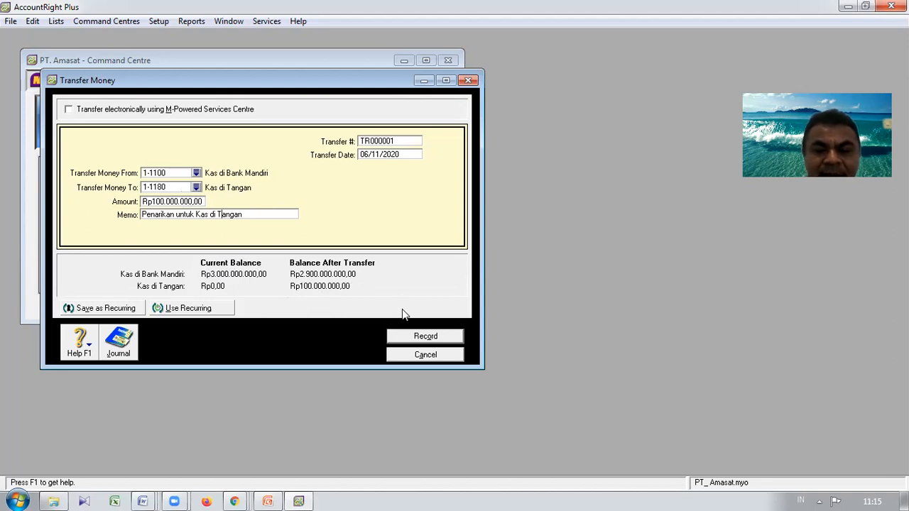
{"action": "left_click", "coordinate": [400, 339]}
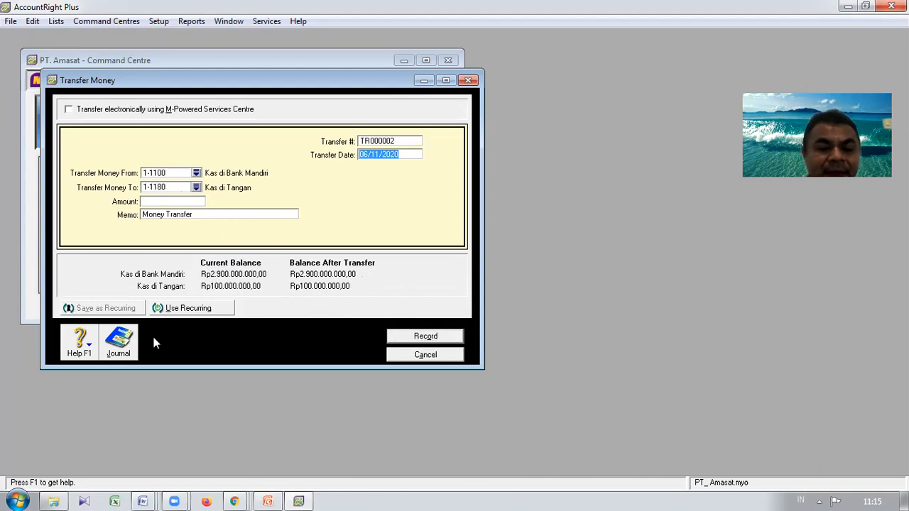
- Review the recorded disbursements in the Transaction Journal, then close the journal and the blank Transfer Money entry
{"action": "left_click", "coordinate": [133, 344]}
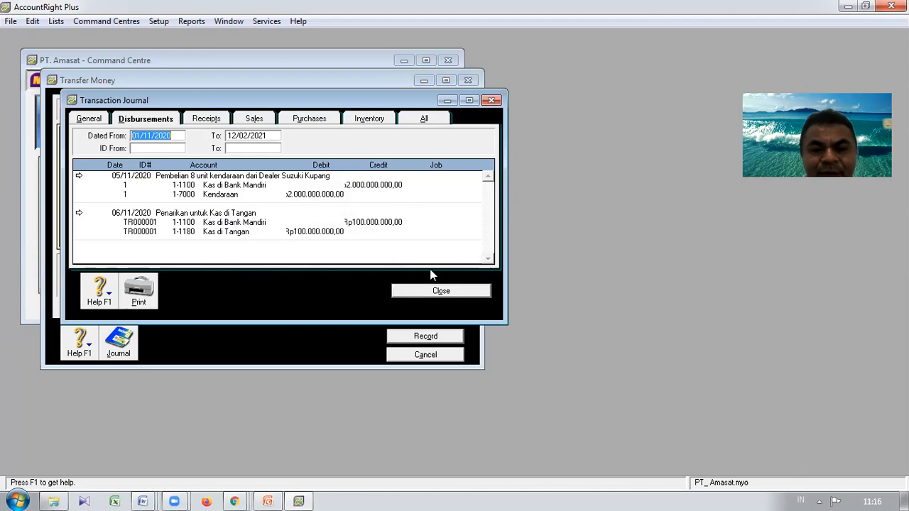
{"action": "left_click", "coordinate": [447, 292]}
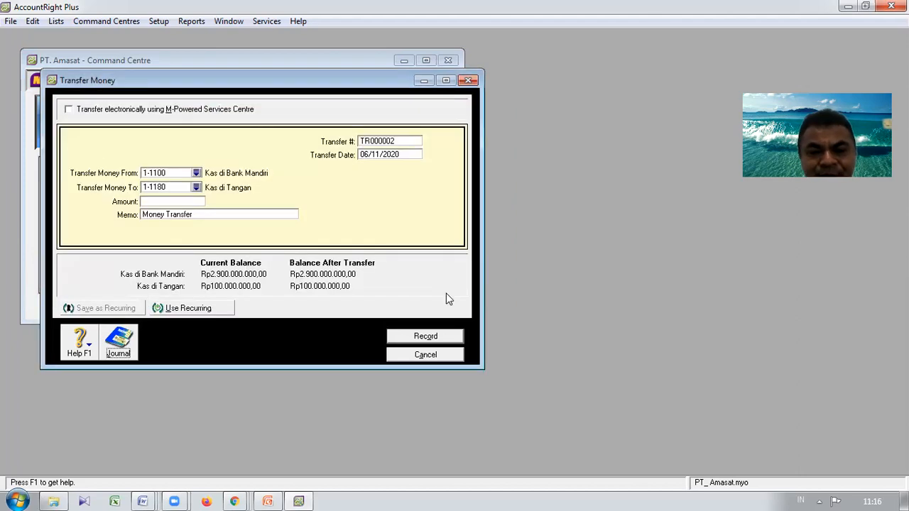
{"action": "left_click", "coordinate": [427, 355]}
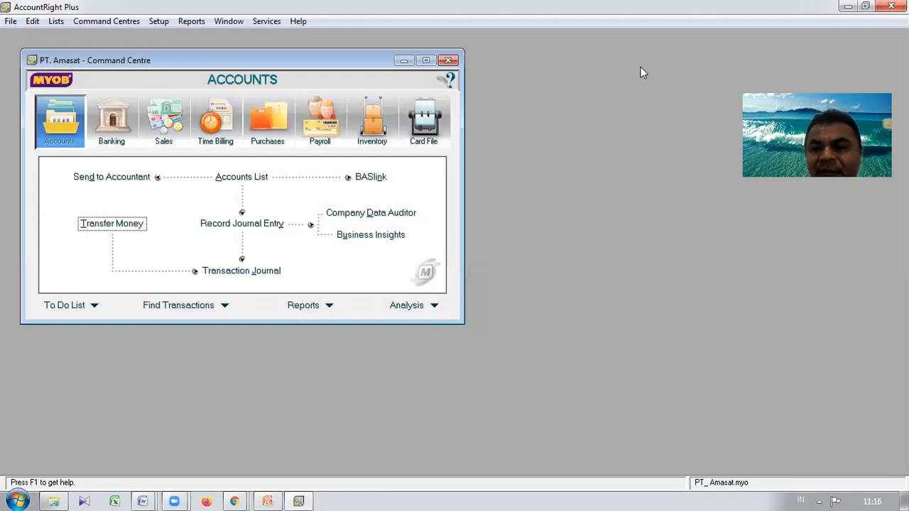
- Check the 7/11-2020 building rent payment in the Word exercise, then return to AccountRight Plus and start a Spend Money entry
{"action": "key", "text": "alt+Tab"}
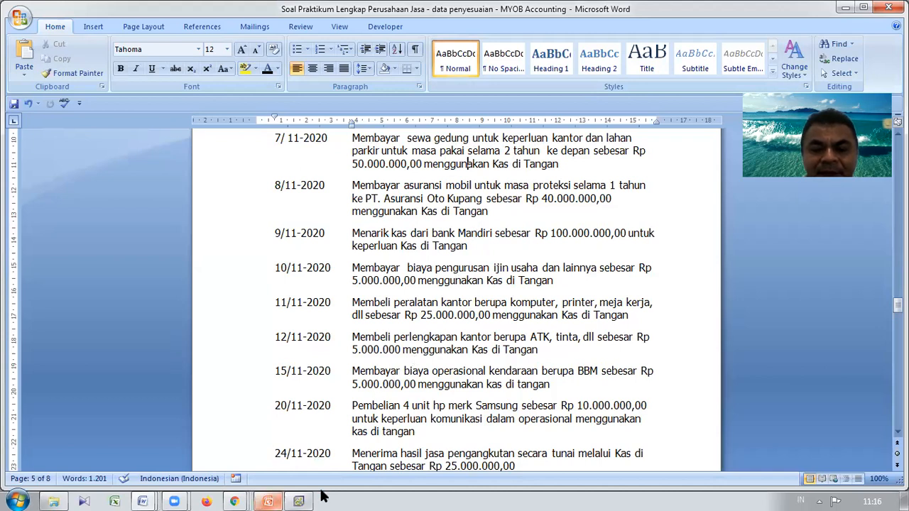
{"action": "left_click", "coordinate": [299, 500]}
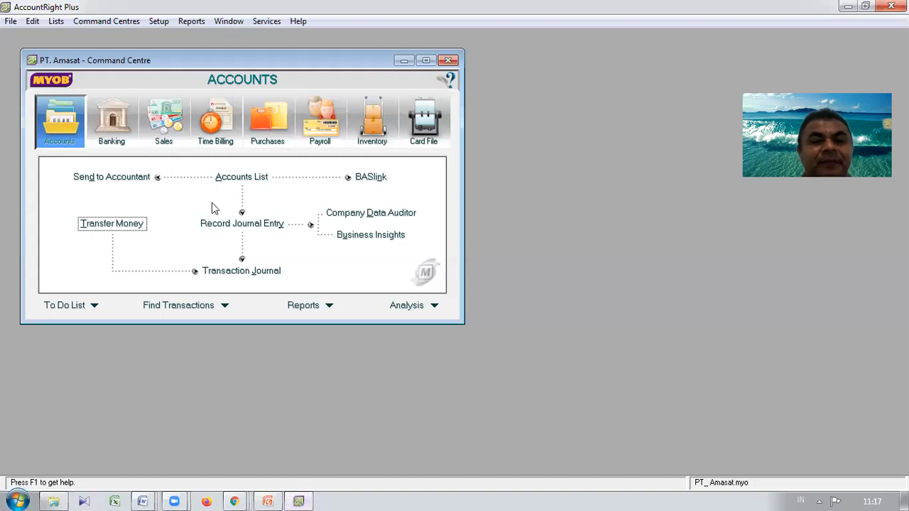
{"action": "left_click", "coordinate": [112, 132]}
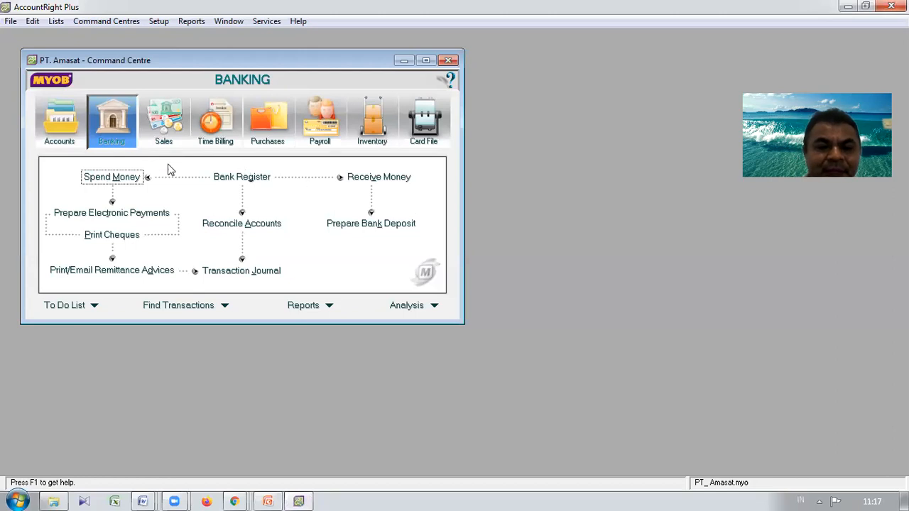
{"action": "left_click", "coordinate": [118, 178]}
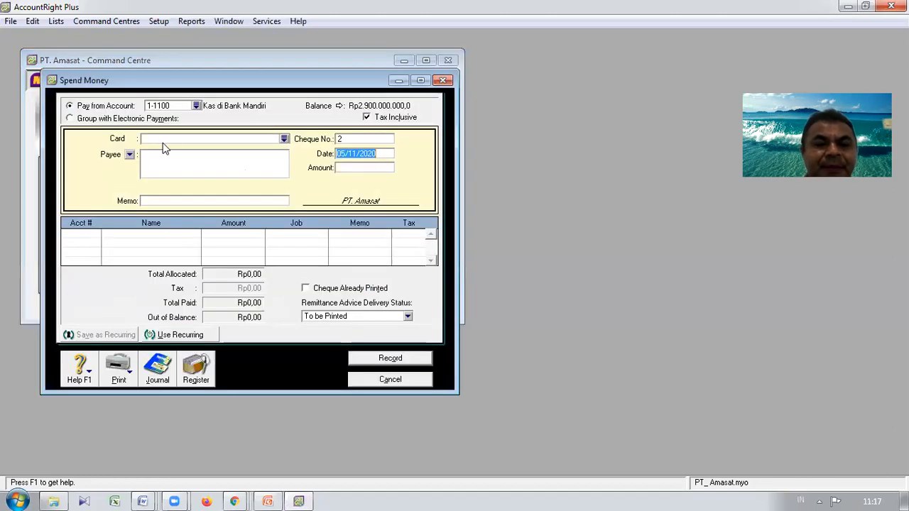
- Choose 1-1180 Kas di Tangan as the account the payment is made from
{"action": "left_click", "coordinate": [196, 106]}
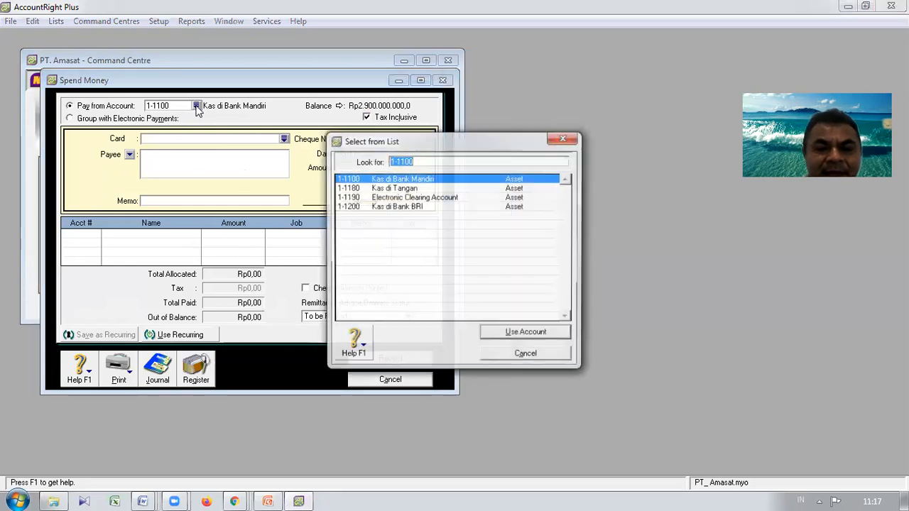
{"action": "left_click", "coordinate": [385, 189]}
{"action": "left_click", "coordinate": [526, 333]}
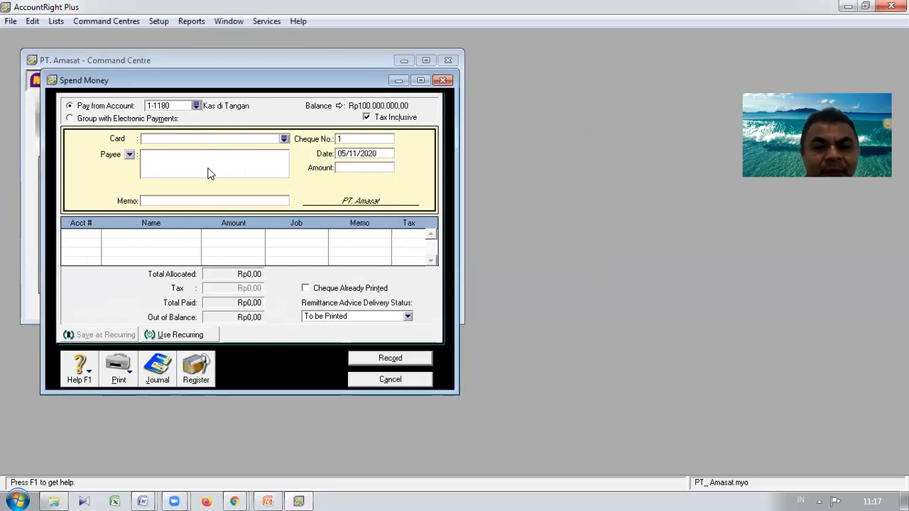
- Enter Sewa Gedung selama 2 tahun ke depan as the payment's memo
{"action": "left_click", "coordinate": [194, 200]}
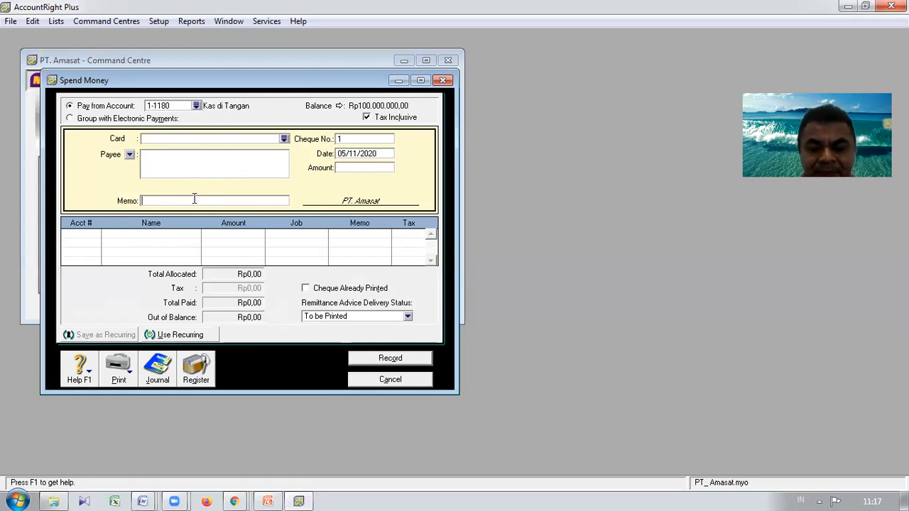
{"action": "type", "text": "Sewa"}
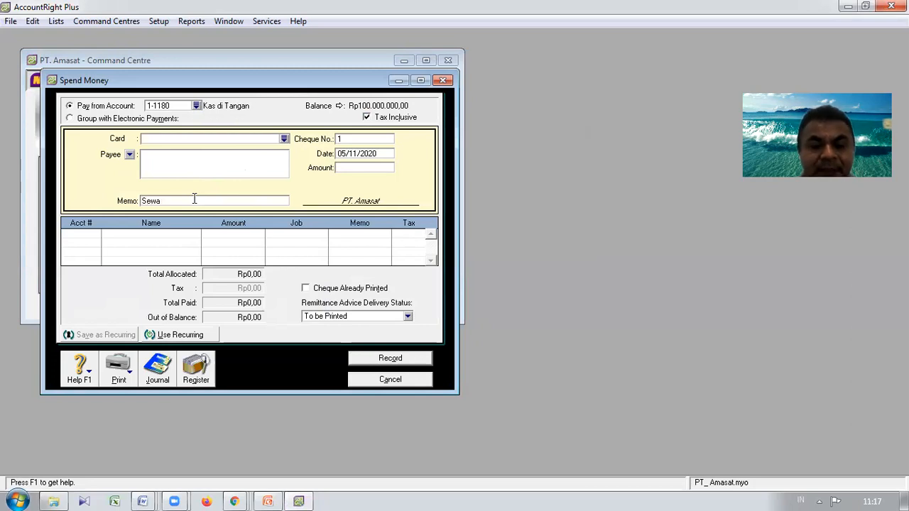
{"action": "type", "text": " Gedun"}
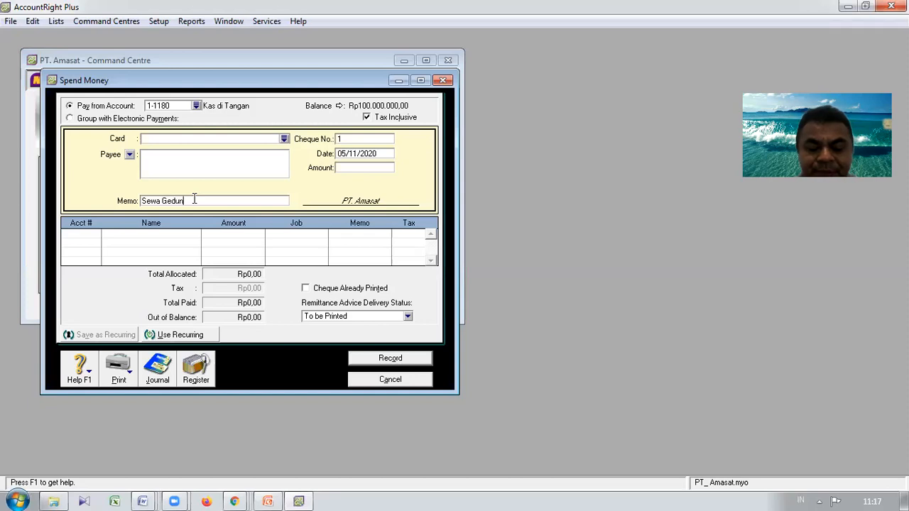
{"action": "type", "text": "g selama 2"}
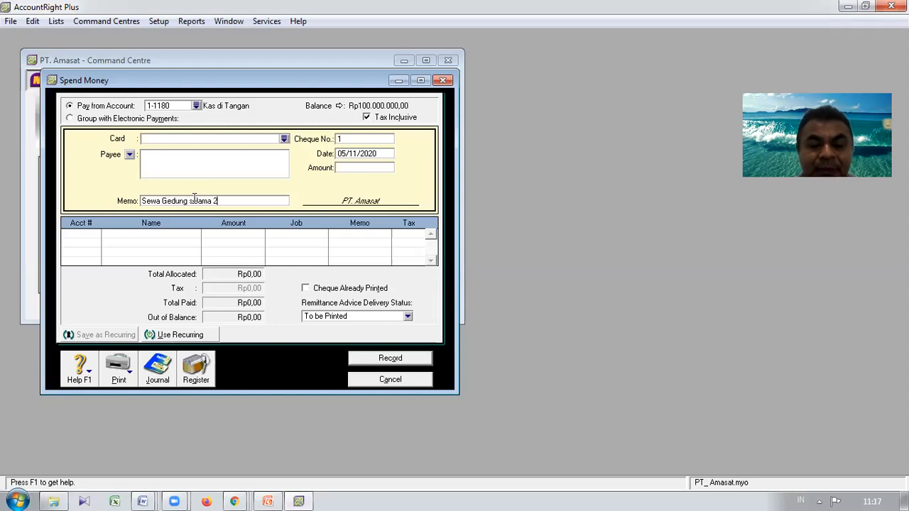
{"action": "type", "text": " tahun k"}
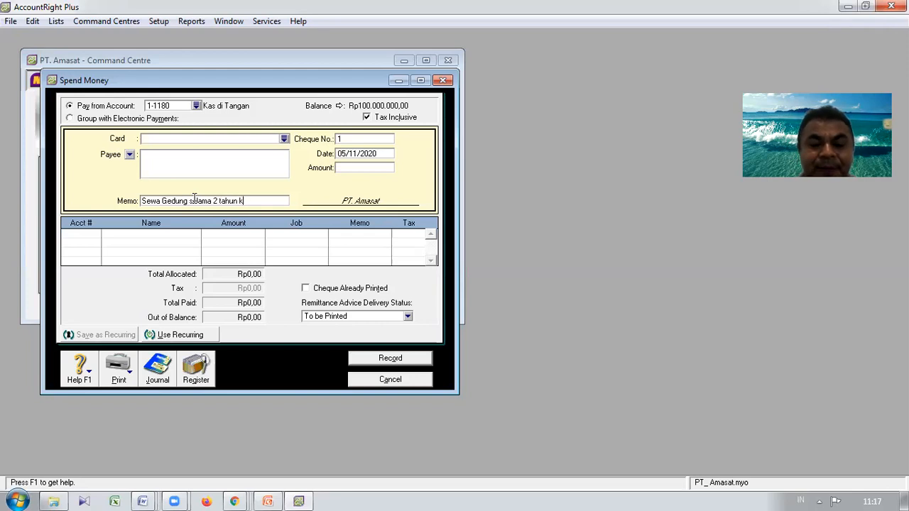
{"action": "type", "text": "e depan"}
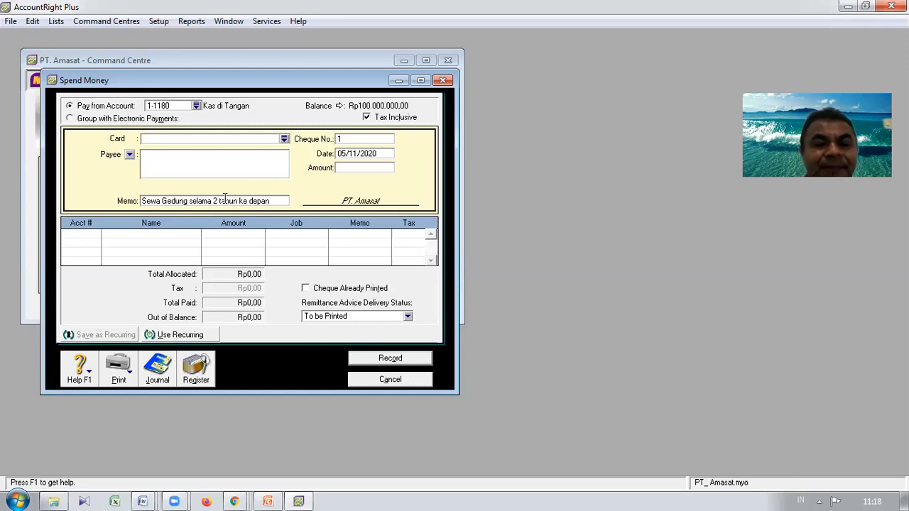
- Date the payment 07/11/2020 and set its amount to Rp50.000.000
{"action": "left_click", "coordinate": [344, 155]}
{"action": "left_click", "coordinate": [345, 155]}
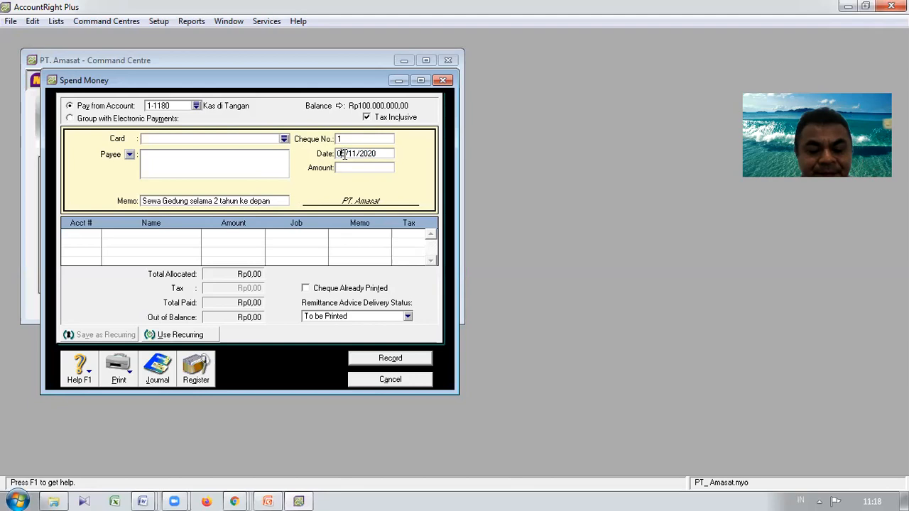
{"action": "type", "text": "7"}
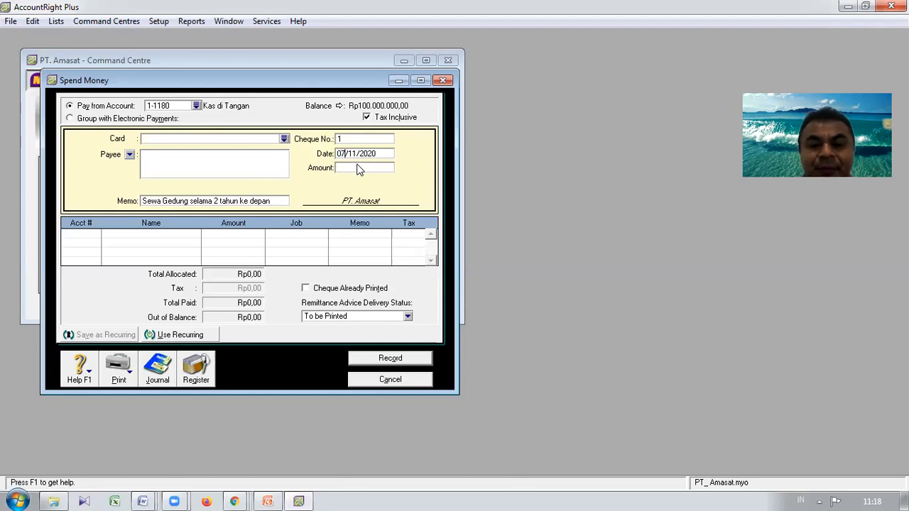
{"action": "left_click", "coordinate": [359, 168]}
{"action": "type", "text": "5"}
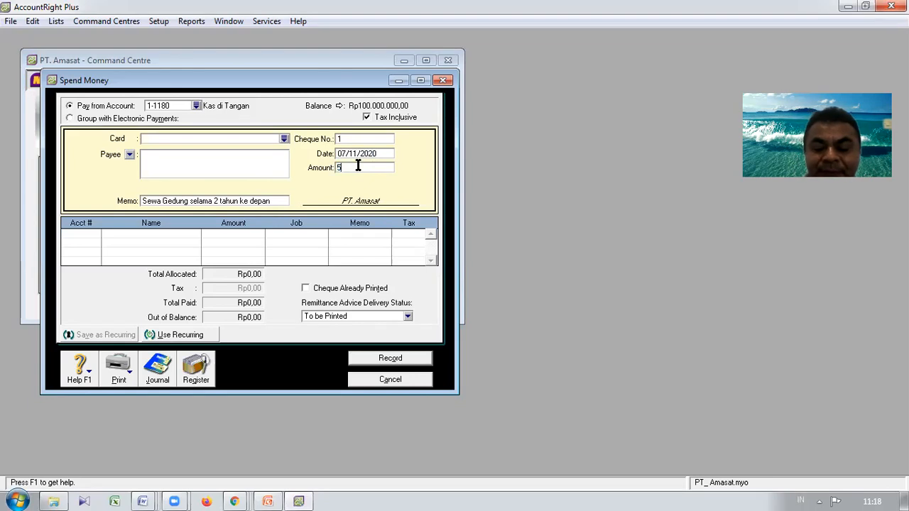
{"action": "type", "text": "0000000"}
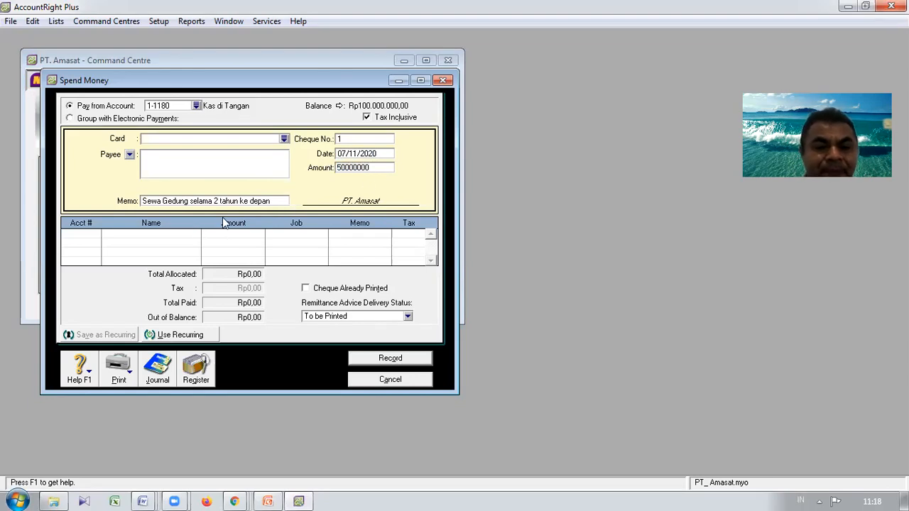
{"action": "key", "text": "Tab"}
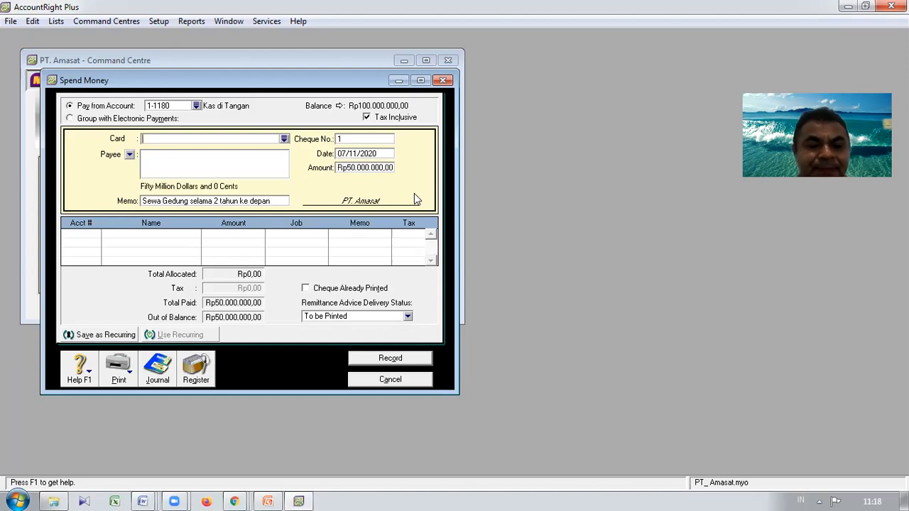
- Look up 6- accounts for the first allocation line and examine the asset accounts for one suited to the building rent
{"action": "key", "text": "Tab"}
{"action": "key", "text": "Tab"}
{"action": "key", "text": "Tab"}
{"action": "key", "text": "Tab"}
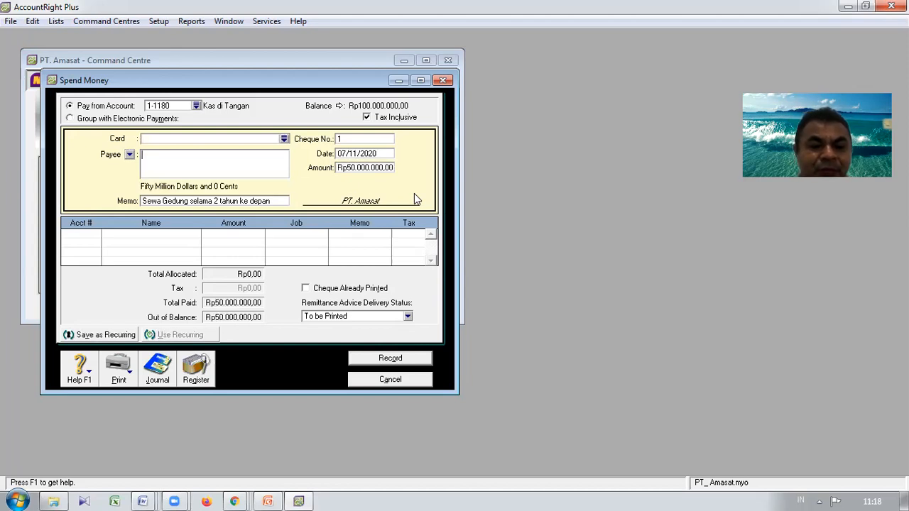
{"action": "key", "text": "Tab"}
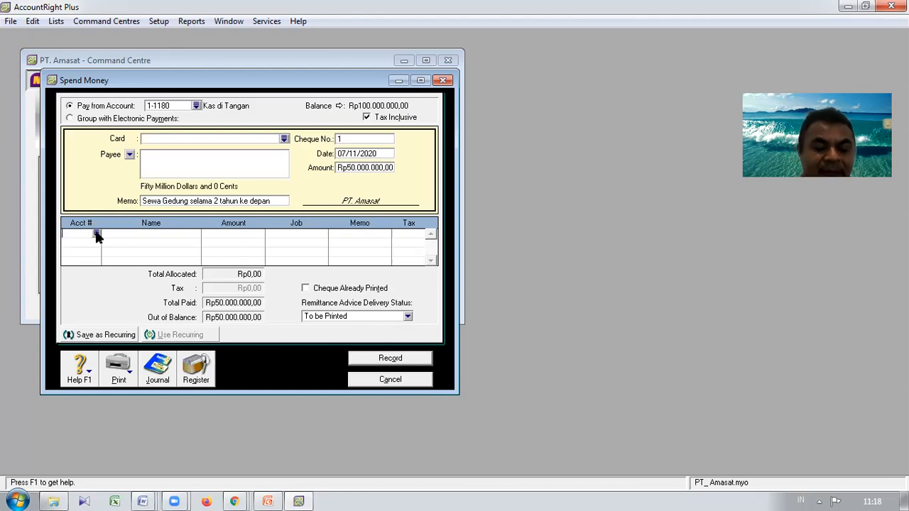
{"action": "type", "text": "6-"}
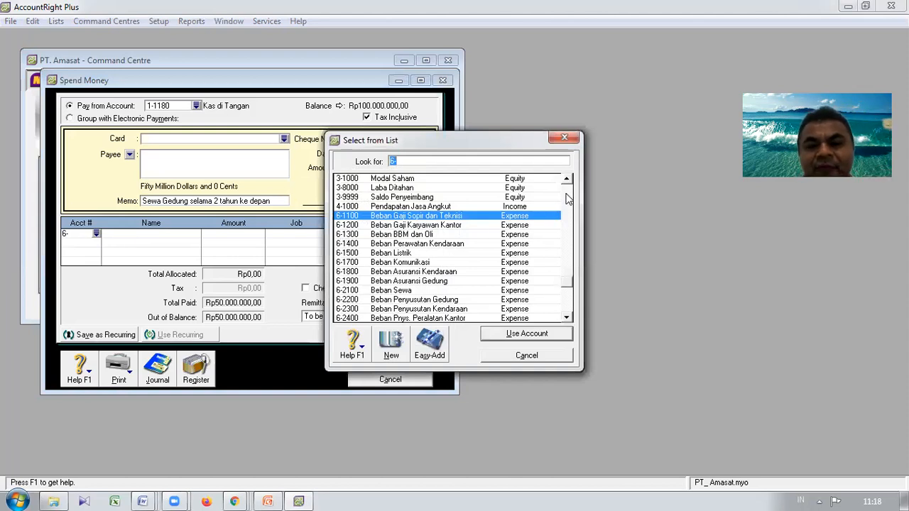
{"action": "left_click", "coordinate": [567, 181]}
{"action": "left_click", "coordinate": [568, 181]}
{"action": "left_click", "coordinate": [567, 181]}
{"action": "left_click", "coordinate": [567, 181]}
{"action": "left_click", "coordinate": [567, 181]}
{"action": "left_click", "coordinate": [567, 181]}
{"action": "left_click", "coordinate": [567, 181]}
{"action": "left_click", "coordinate": [568, 181]}
{"action": "left_click", "coordinate": [567, 181]}
{"action": "left_click", "coordinate": [568, 182]}
{"action": "left_click", "coordinate": [568, 181]}
{"action": "left_click", "coordinate": [567, 181]}
{"action": "left_click", "coordinate": [568, 181]}
{"action": "left_click", "coordinate": [568, 182]}
{"action": "left_click", "coordinate": [568, 181]}
{"action": "left_click", "coordinate": [568, 181]}
{"action": "left_click", "coordinate": [568, 181]}
{"action": "left_click", "coordinate": [568, 181]}
{"action": "left_click", "coordinate": [568, 181]}
{"action": "left_click", "coordinate": [567, 181]}
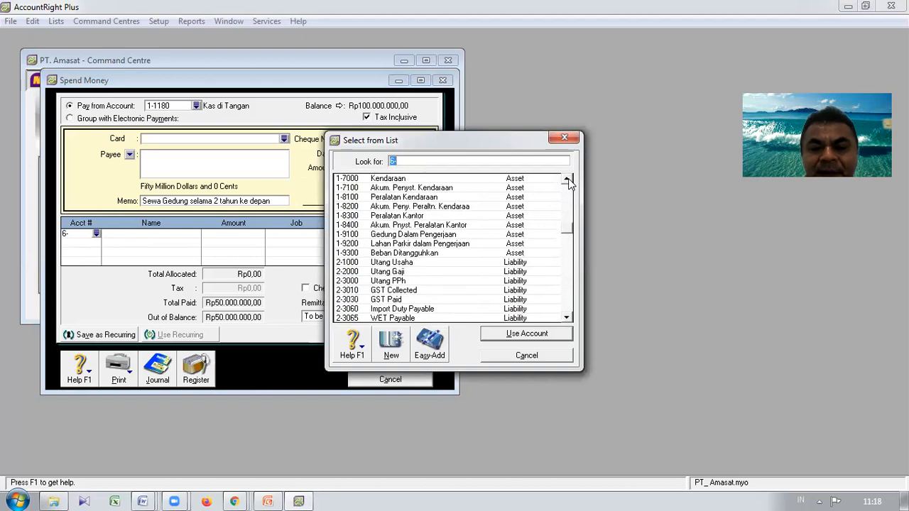
{"action": "left_click", "coordinate": [567, 181]}
{"action": "left_click", "coordinate": [567, 181]}
{"action": "left_click", "coordinate": [568, 181]}
{"action": "left_click", "coordinate": [568, 181]}
{"action": "left_click", "coordinate": [568, 182]}
{"action": "left_click", "coordinate": [568, 180]}
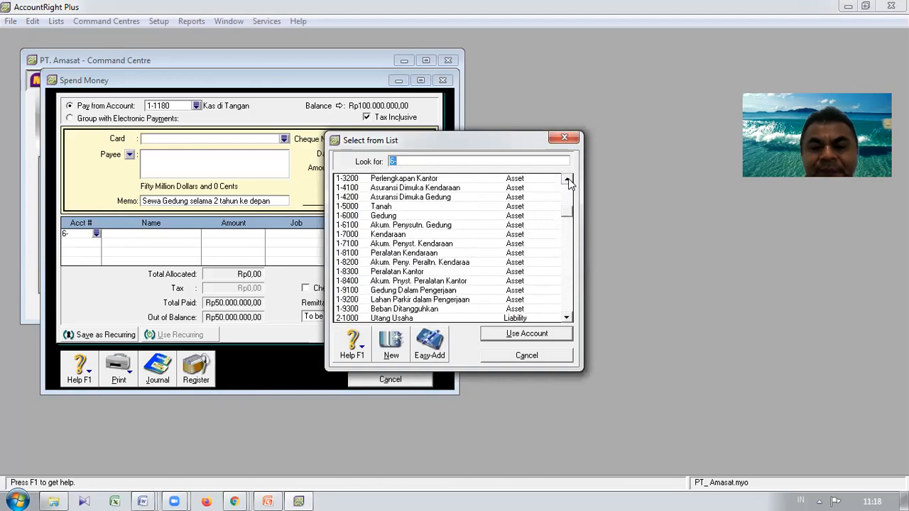
{"action": "left_click", "coordinate": [568, 180]}
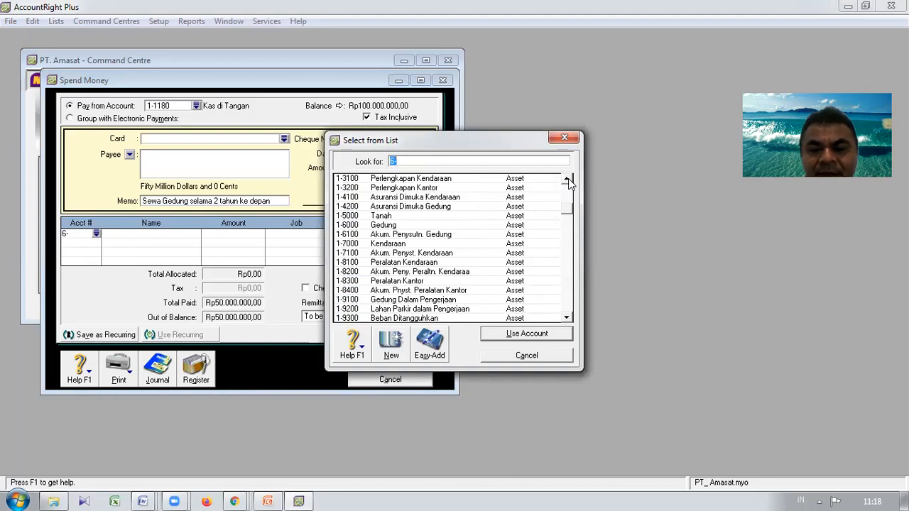
{"action": "left_click", "coordinate": [568, 179]}
{"action": "left_click", "coordinate": [568, 180]}
{"action": "left_click", "coordinate": [568, 180]}
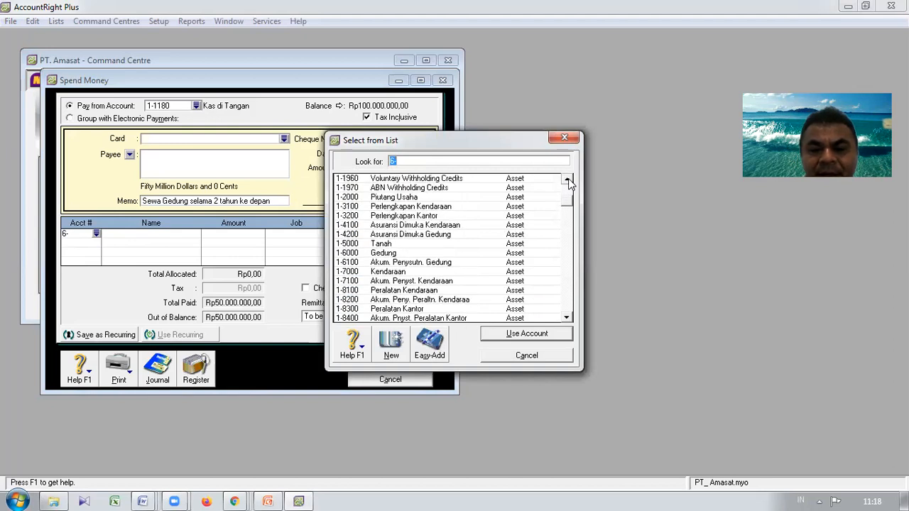
{"action": "left_click", "coordinate": [567, 180]}
{"action": "left_click", "coordinate": [568, 180]}
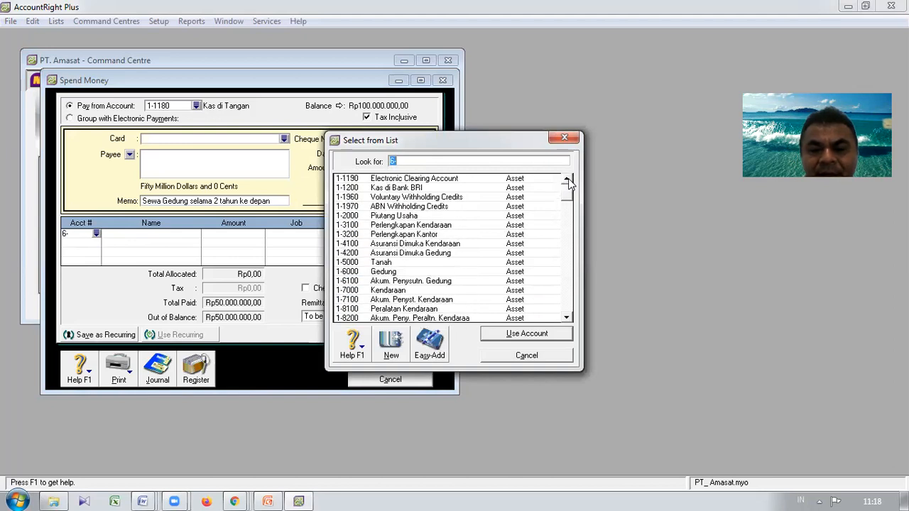
{"action": "left_click", "coordinate": [567, 319]}
{"action": "left_click", "coordinate": [567, 319]}
{"action": "left_click", "coordinate": [567, 318]}
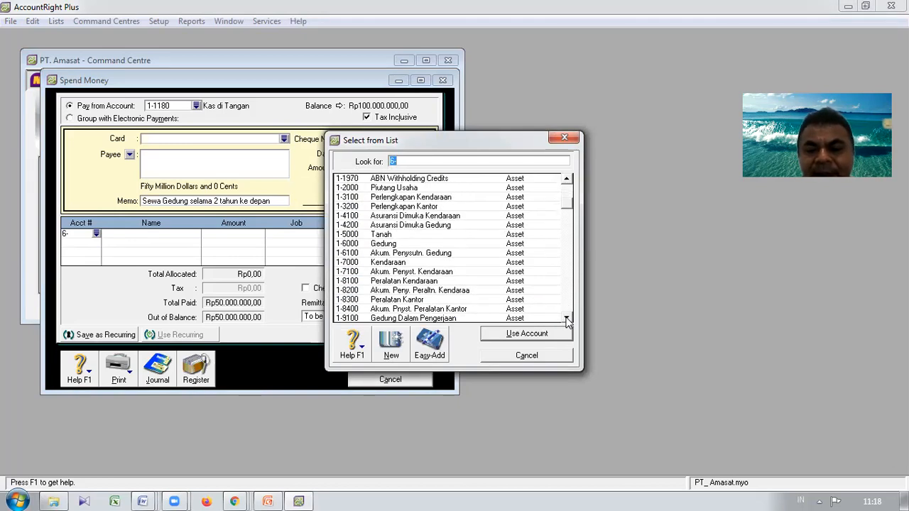
{"action": "left_click", "coordinate": [568, 319]}
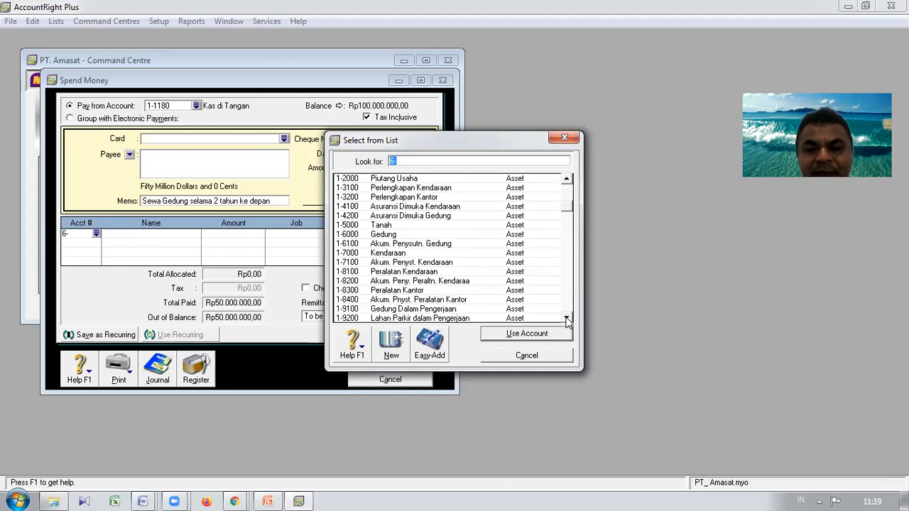
{"action": "left_click", "coordinate": [567, 181]}
{"action": "left_click", "coordinate": [568, 181]}
{"action": "left_click", "coordinate": [567, 181]}
{"action": "left_click", "coordinate": [568, 181]}
{"action": "left_click", "coordinate": [568, 181]}
{"action": "left_click", "coordinate": [568, 182]}
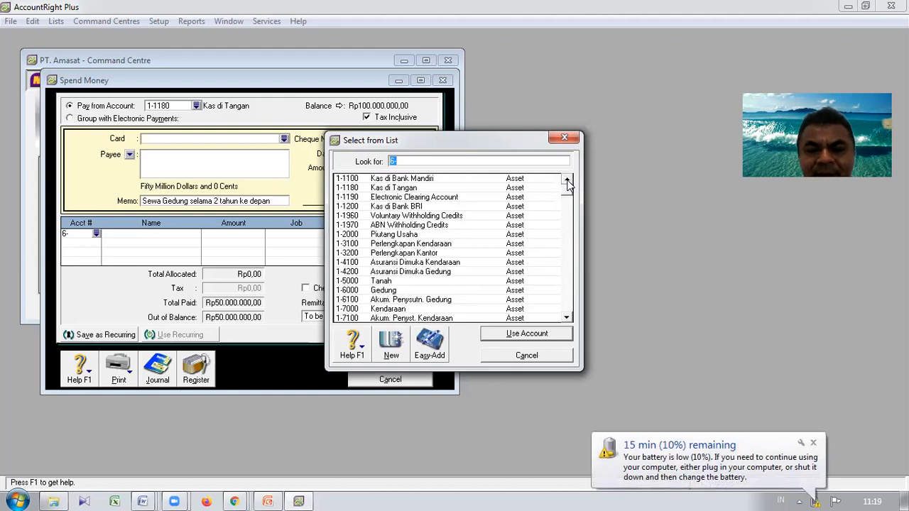
{"action": "left_click", "coordinate": [567, 317]}
{"action": "left_click", "coordinate": [567, 318]}
{"action": "left_click", "coordinate": [567, 318]}
{"action": "left_click", "coordinate": [566, 317]}
{"action": "left_click", "coordinate": [567, 317]}
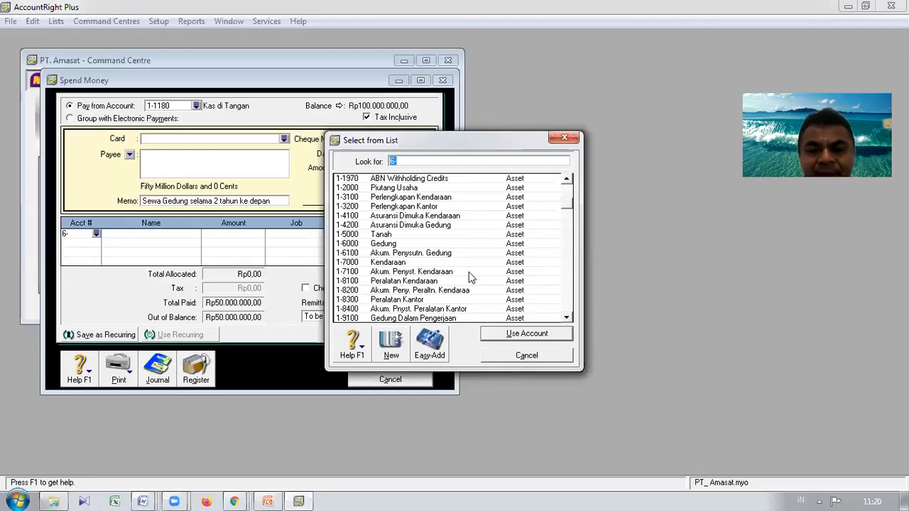
- Create a new detail account 1-4300 named Sewa Dibayar Dimuka with the account type Other Asset
{"action": "left_click", "coordinate": [392, 344]}
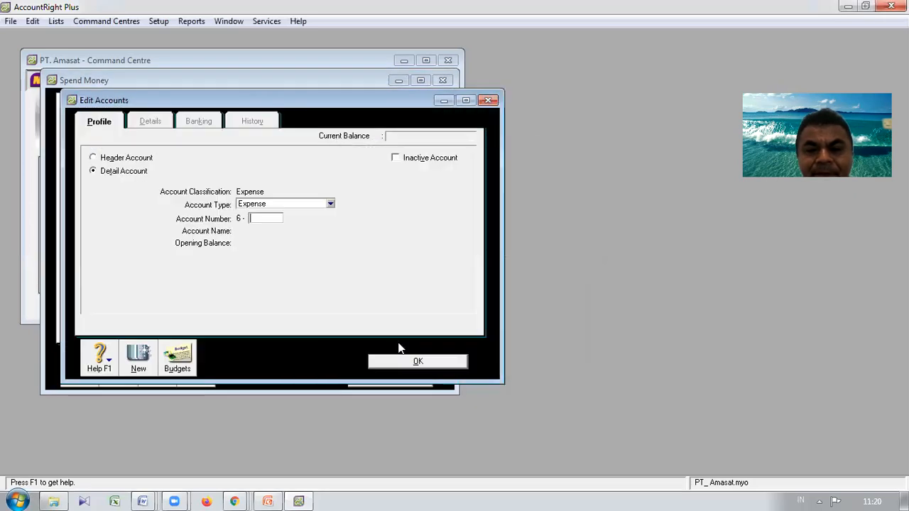
{"action": "left_click", "coordinate": [330, 204]}
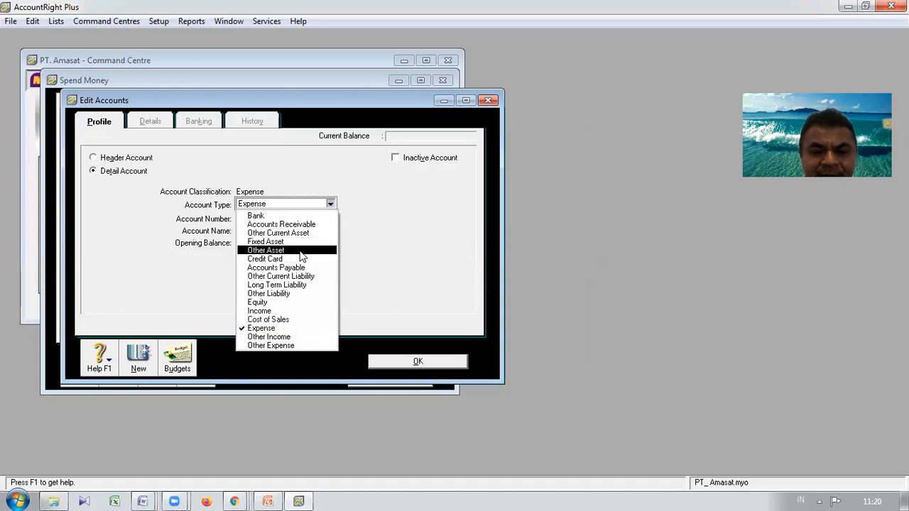
{"action": "left_click", "coordinate": [302, 253]}
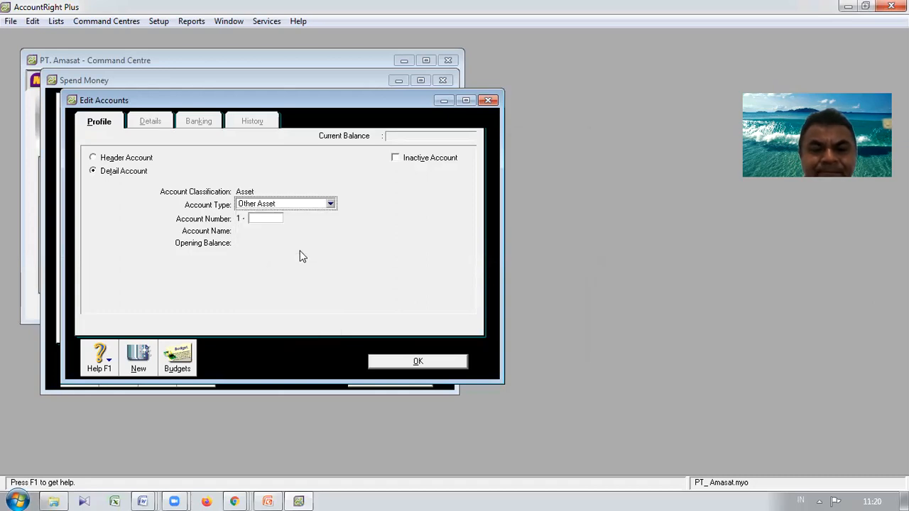
{"action": "left_click", "coordinate": [277, 218]}
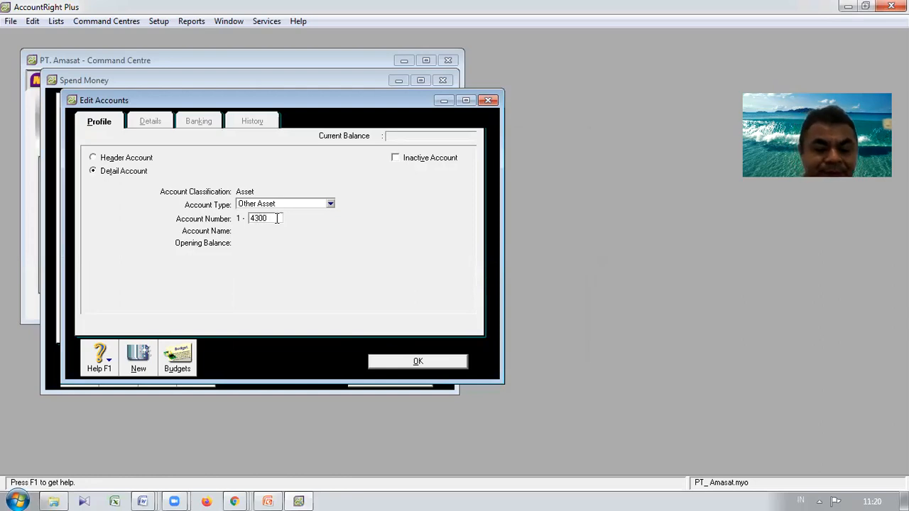
{"action": "key", "text": "Tab"}
{"action": "type", "text": "Se"}
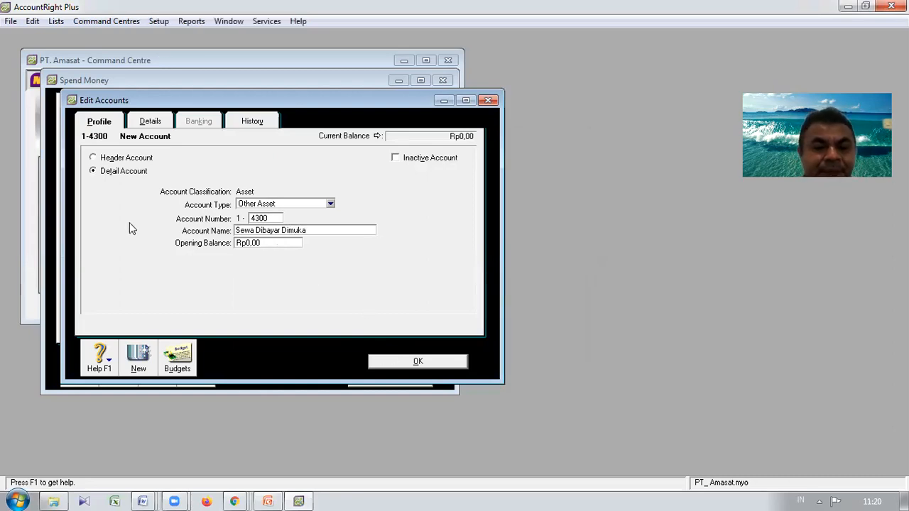
{"action": "left_click", "coordinate": [402, 363]}
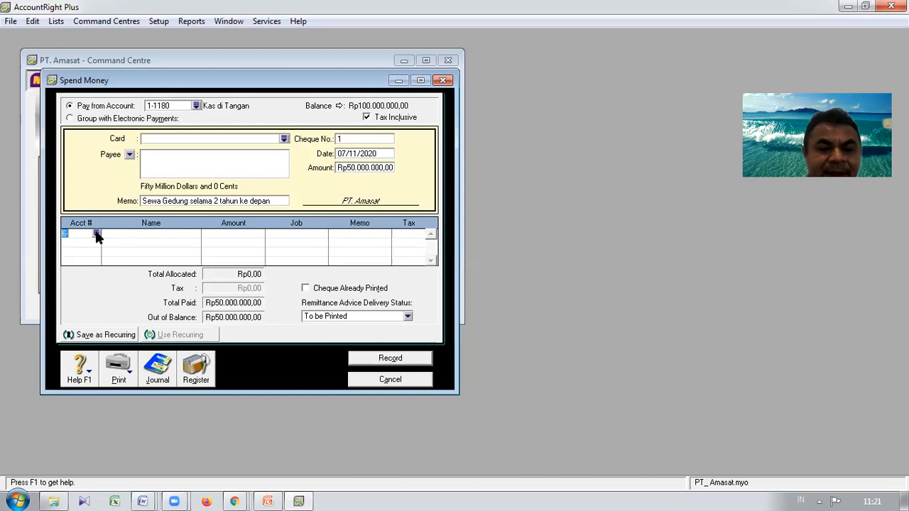
- Allocate the full building rent payment to account 1-4300 Sewa Dibayar Dimuka and record the transaction
{"action": "left_click", "coordinate": [96, 235]}
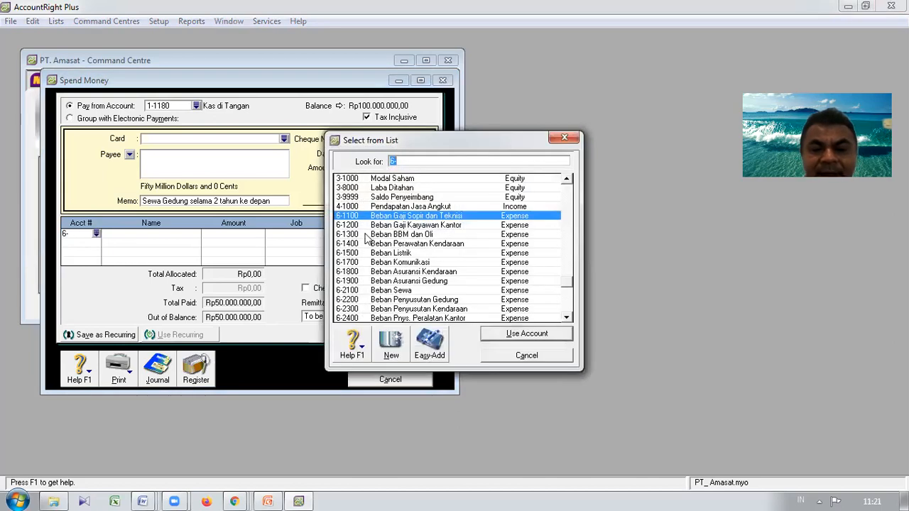
{"action": "left_click", "coordinate": [566, 181]}
{"action": "left_click", "coordinate": [567, 180]}
{"action": "left_click", "coordinate": [567, 180]}
{"action": "left_click", "coordinate": [567, 181]}
{"action": "left_click", "coordinate": [567, 180]}
{"action": "left_click", "coordinate": [567, 180]}
{"action": "left_click", "coordinate": [567, 180]}
{"action": "left_click", "coordinate": [567, 181]}
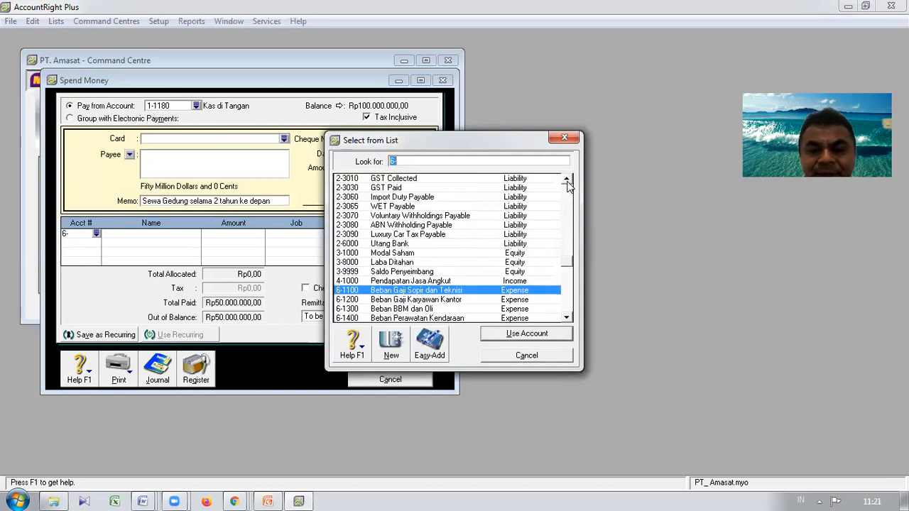
{"action": "left_click", "coordinate": [567, 180]}
{"action": "left_click", "coordinate": [567, 180]}
{"action": "left_click", "coordinate": [567, 181]}
{"action": "left_click", "coordinate": [567, 181]}
{"action": "left_click", "coordinate": [567, 181]}
{"action": "left_click", "coordinate": [567, 180]}
{"action": "left_click", "coordinate": [567, 181]}
{"action": "left_click", "coordinate": [567, 180]}
{"action": "left_click", "coordinate": [567, 181]}
{"action": "left_click", "coordinate": [567, 181]}
{"action": "left_click", "coordinate": [567, 181]}
{"action": "left_click", "coordinate": [567, 181]}
{"action": "left_click", "coordinate": [567, 181]}
{"action": "left_click", "coordinate": [567, 180]}
{"action": "left_click", "coordinate": [567, 180]}
{"action": "left_click", "coordinate": [567, 181]}
{"action": "left_click", "coordinate": [566, 181]}
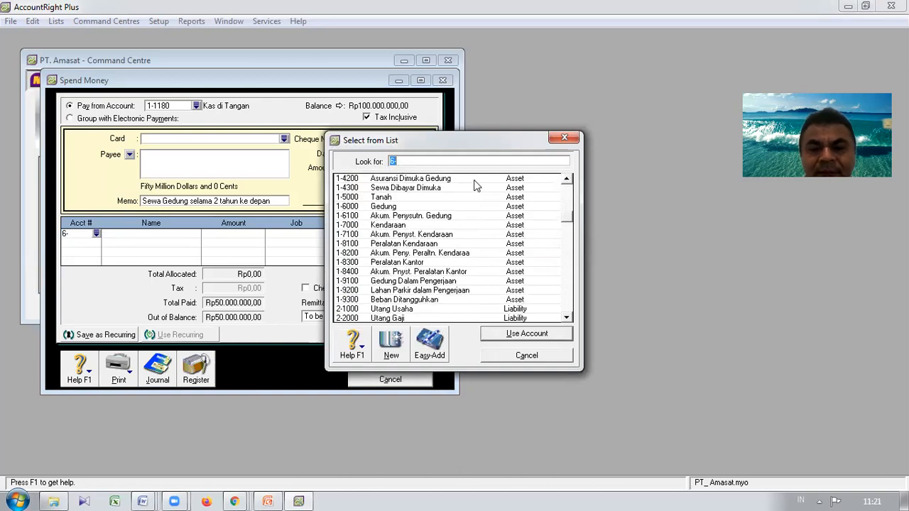
{"action": "left_click", "coordinate": [457, 189]}
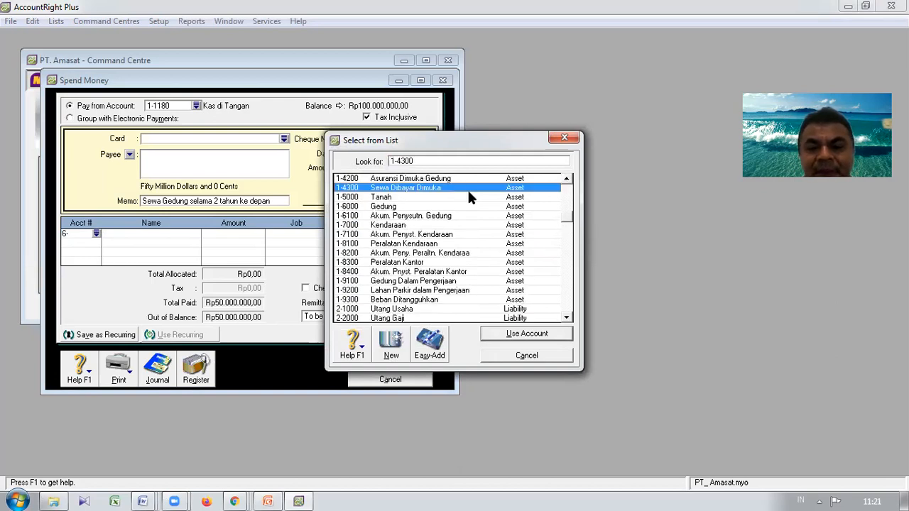
{"action": "left_click", "coordinate": [527, 334]}
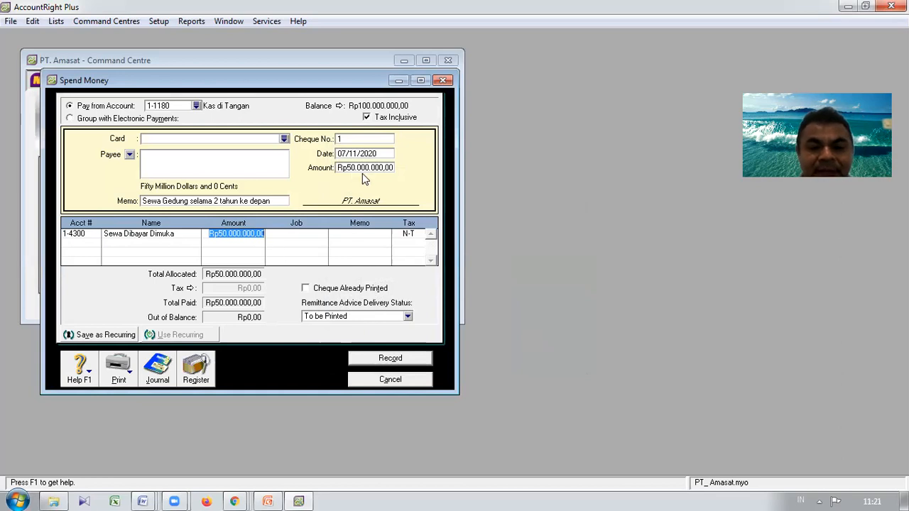
{"action": "key", "text": "Tab"}
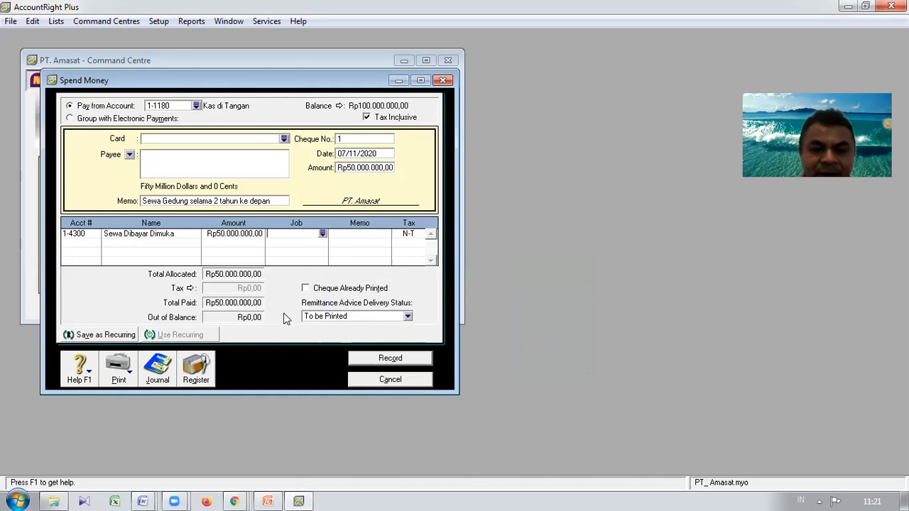
{"action": "left_click", "coordinate": [376, 359]}
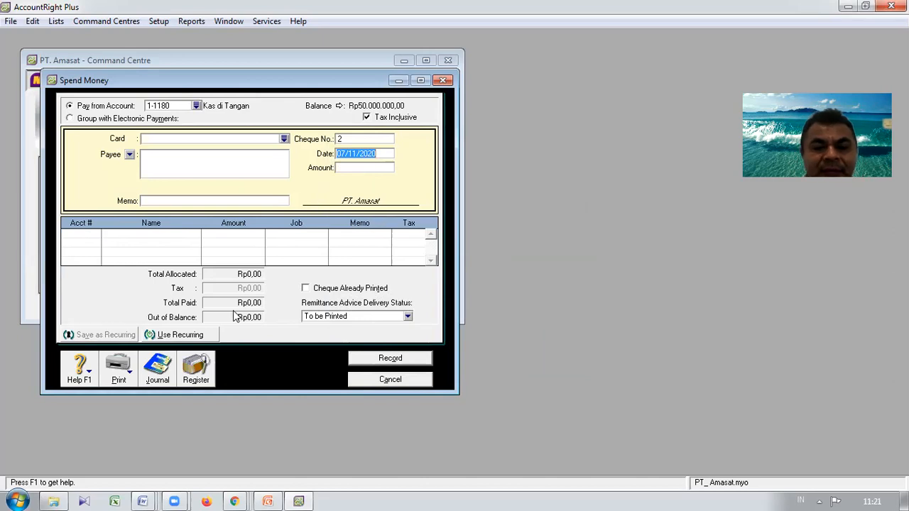
- Check the building rent entry in the disbursements journal, then close the journal and the payment form
{"action": "left_click", "coordinate": [159, 368]}
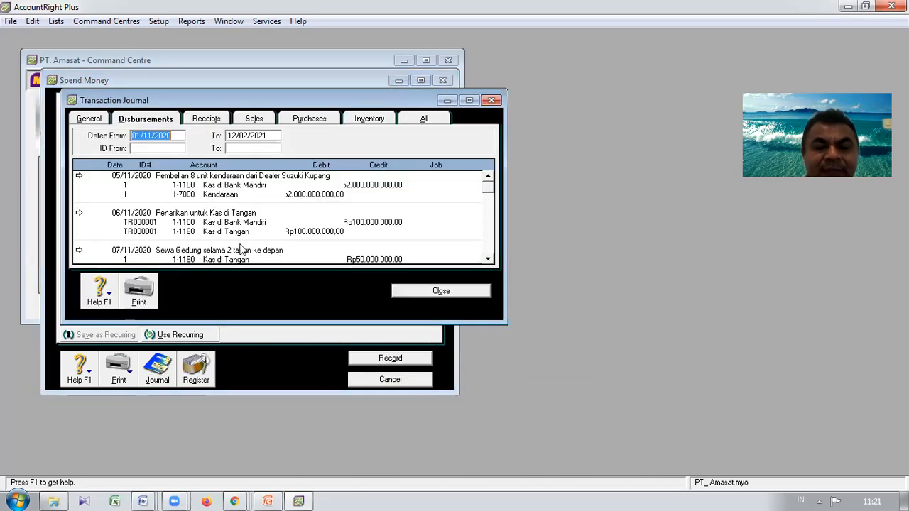
{"action": "left_click", "coordinate": [489, 260]}
{"action": "left_click", "coordinate": [489, 260]}
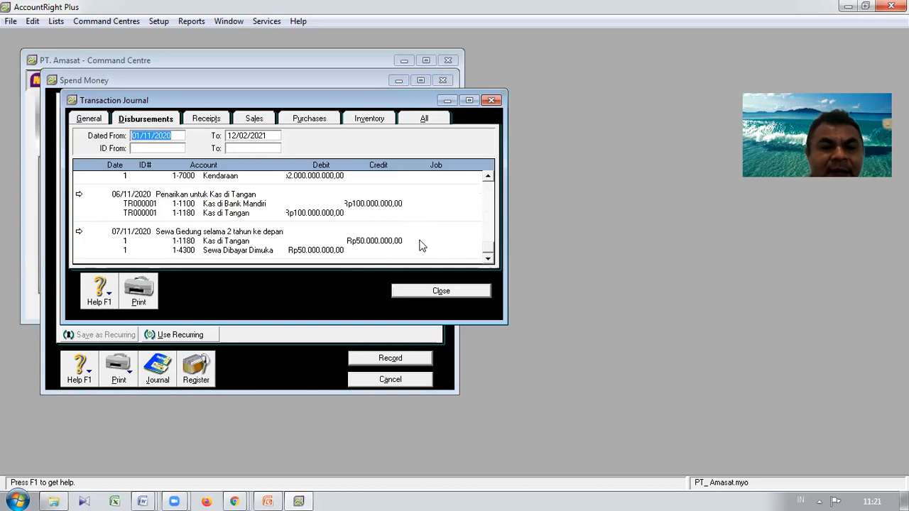
{"action": "left_click", "coordinate": [431, 297]}
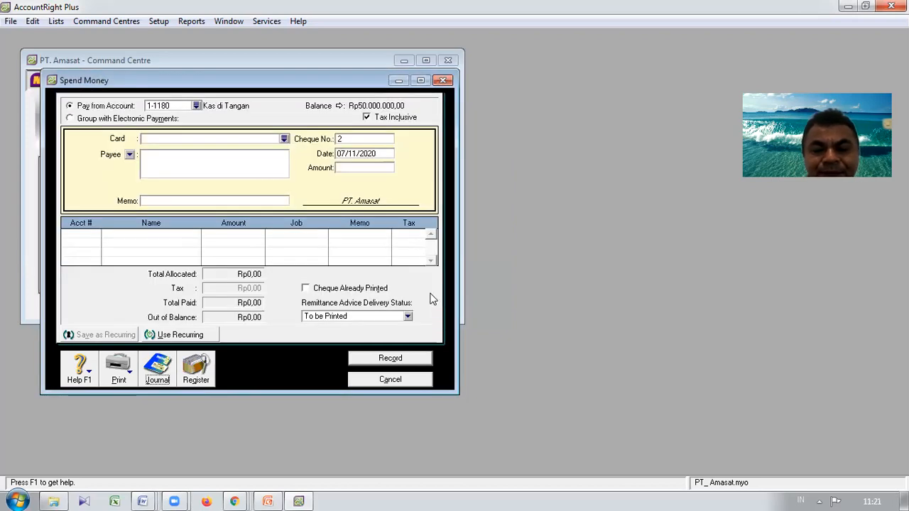
{"action": "left_click", "coordinate": [395, 381]}
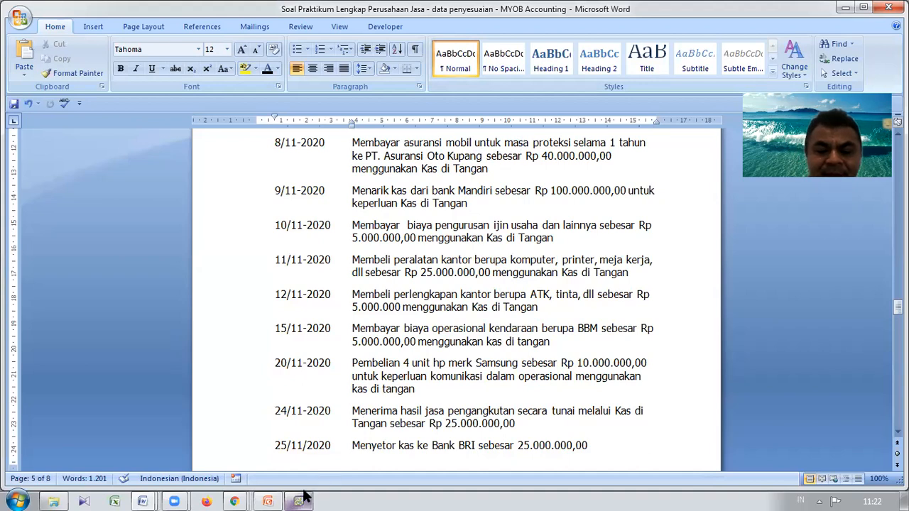
- Switch back from Word to AccountRight Plus and start a new Spend Money payment from 1-1180 Kas di Tangan
{"action": "mouse_move", "coordinate": [304, 495]}
{"action": "left_click", "coordinate": [284, 432]}
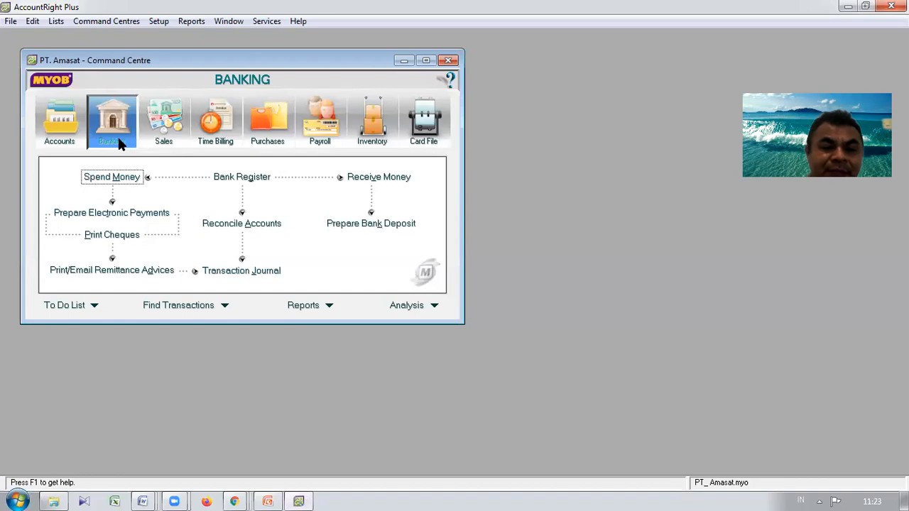
{"action": "left_click", "coordinate": [127, 180]}
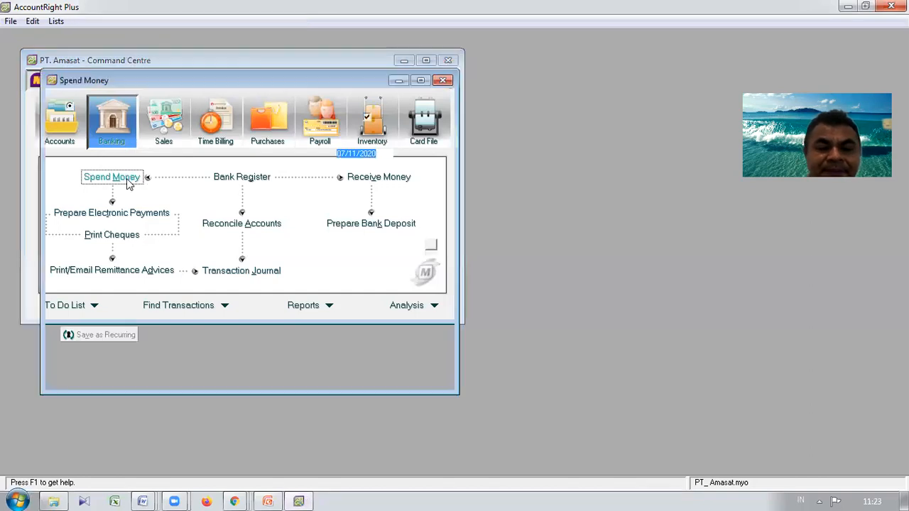
{"action": "left_click", "coordinate": [540, 265]}
{"action": "left_click", "coordinate": [538, 264]}
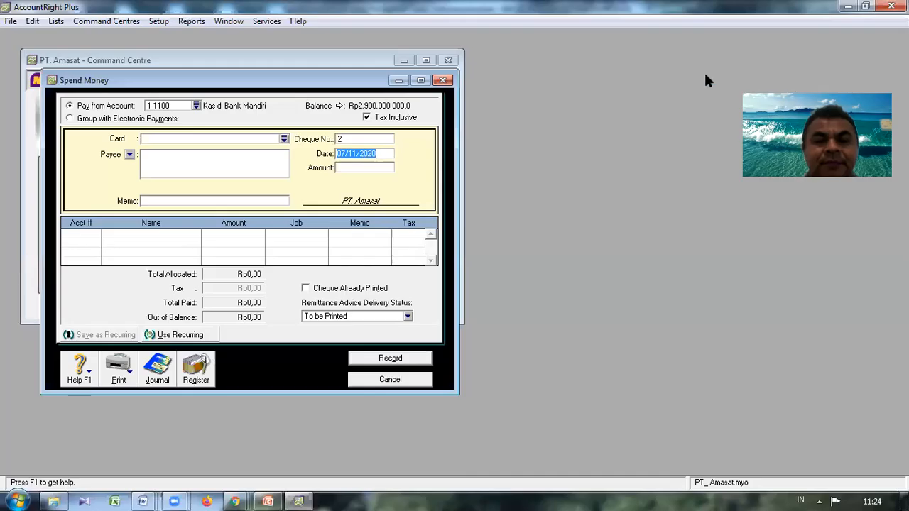
{"action": "left_click", "coordinate": [197, 106]}
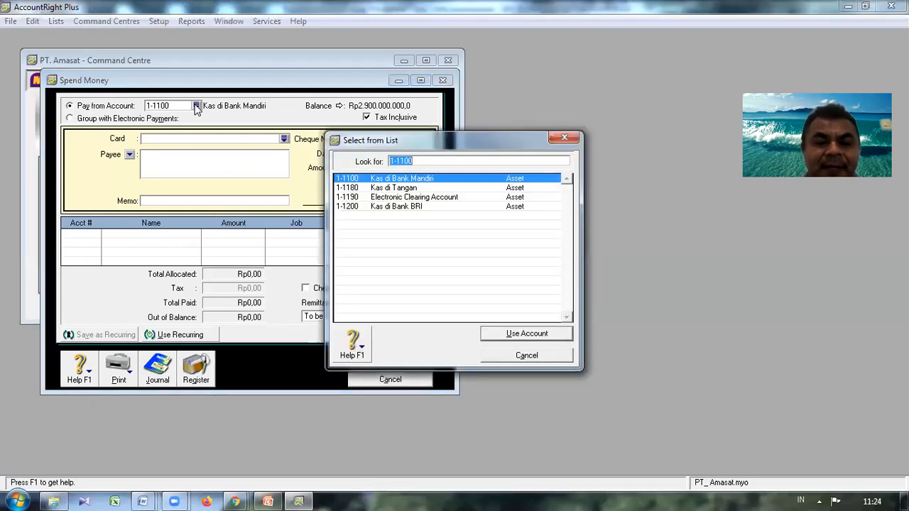
{"action": "left_click", "coordinate": [406, 189]}
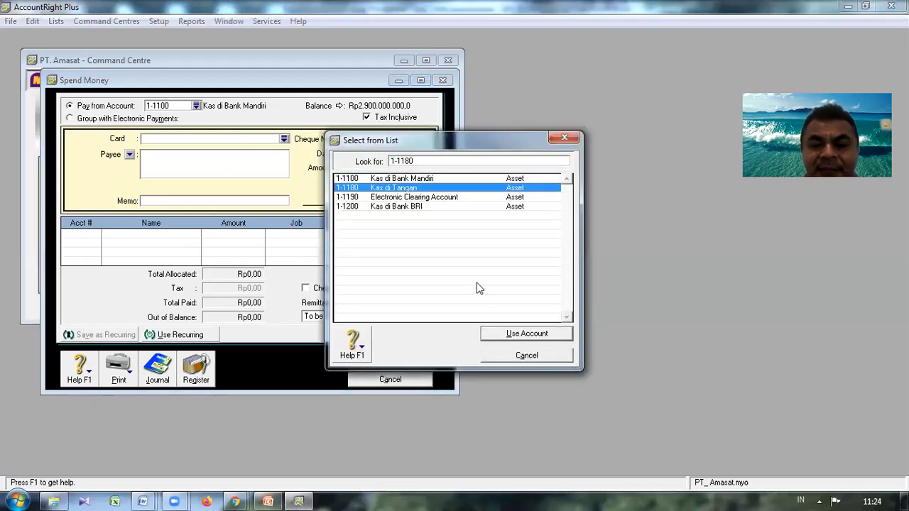
{"action": "left_click", "coordinate": [512, 334]}
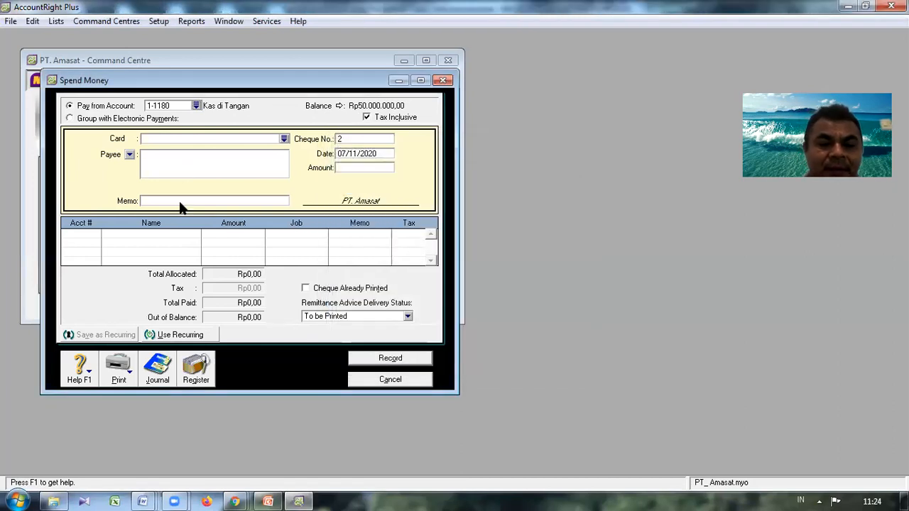
- Enter Asuransi Kendaraan untuk 1 tahun ke depan - Oto Kupang as the payment's memo
{"action": "left_click", "coordinate": [179, 201]}
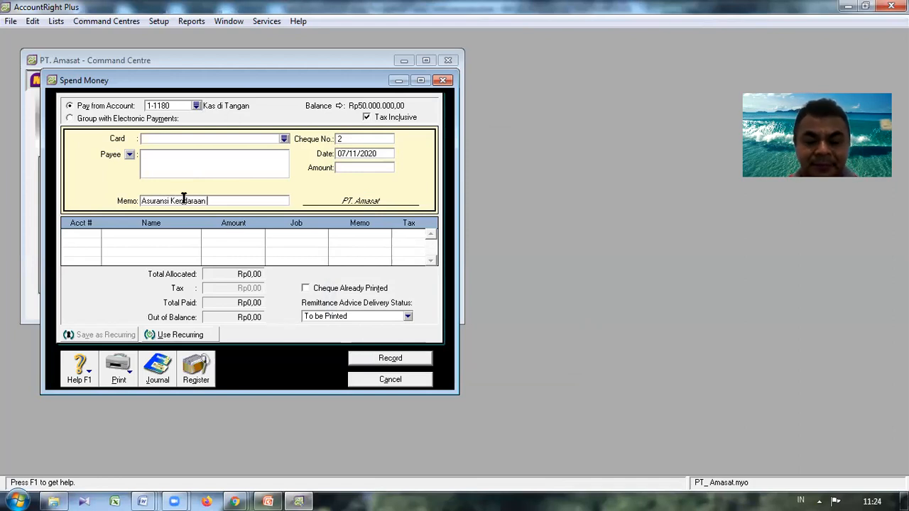
{"action": "type", "text": "uk 1 tahun ke d"}
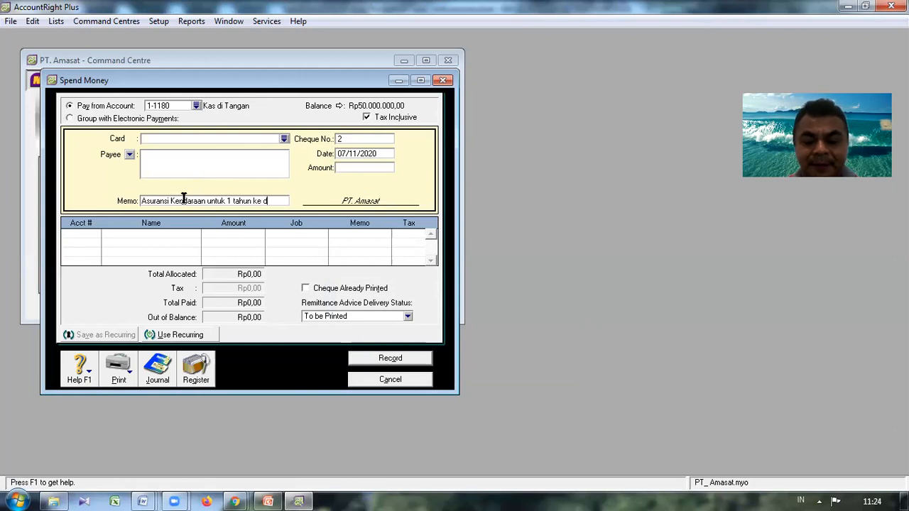
{"action": "type", "text": "epan -"}
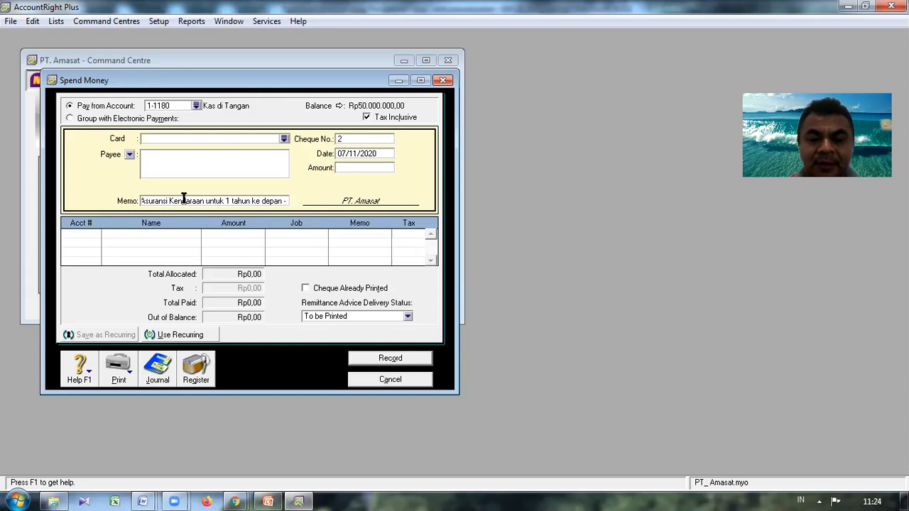
{"action": "type", "text": " 01"}
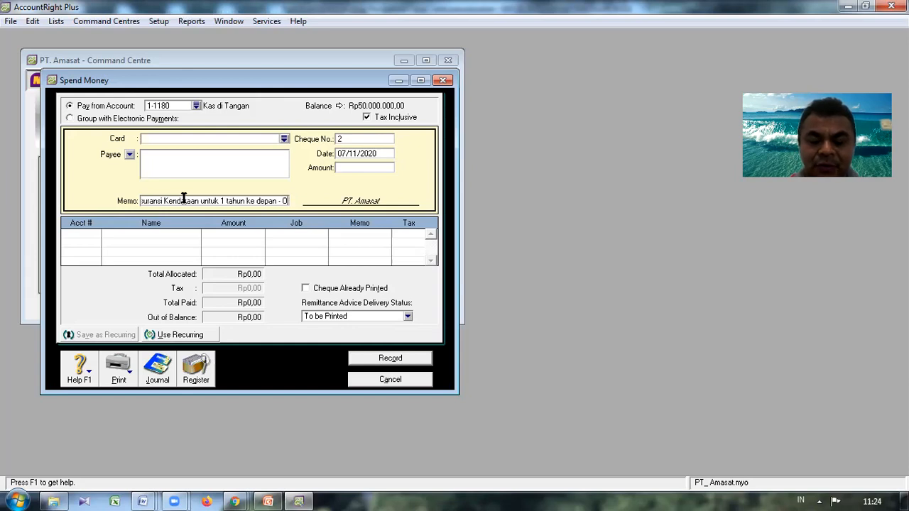
{"action": "type", "text": "o Kupang"}
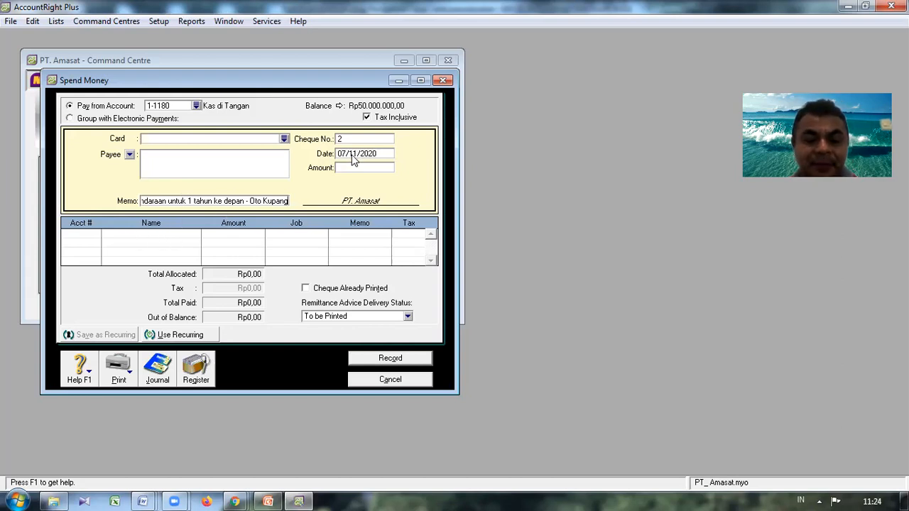
{"action": "key", "text": "Tab"}
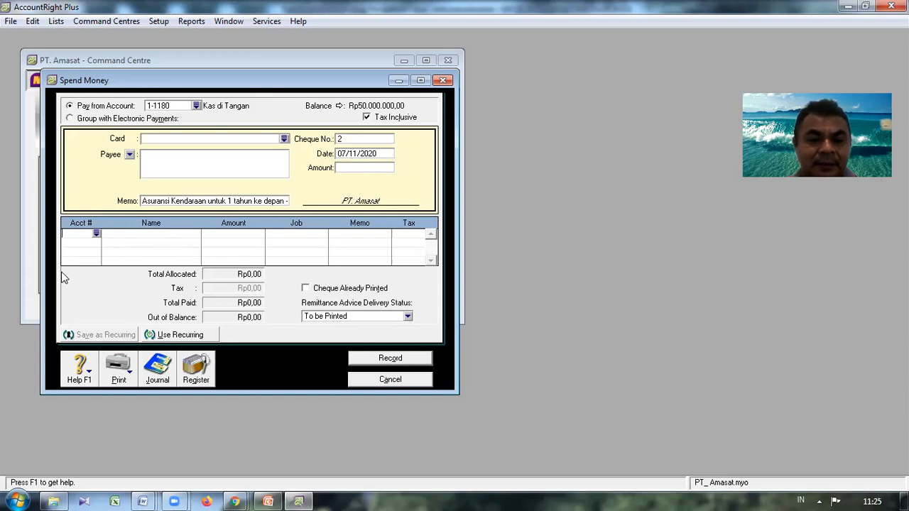
- Allocate the insurance payment to account 1-4100 Asuransi Dimuka Kendaraan
{"action": "left_click", "coordinate": [97, 236]}
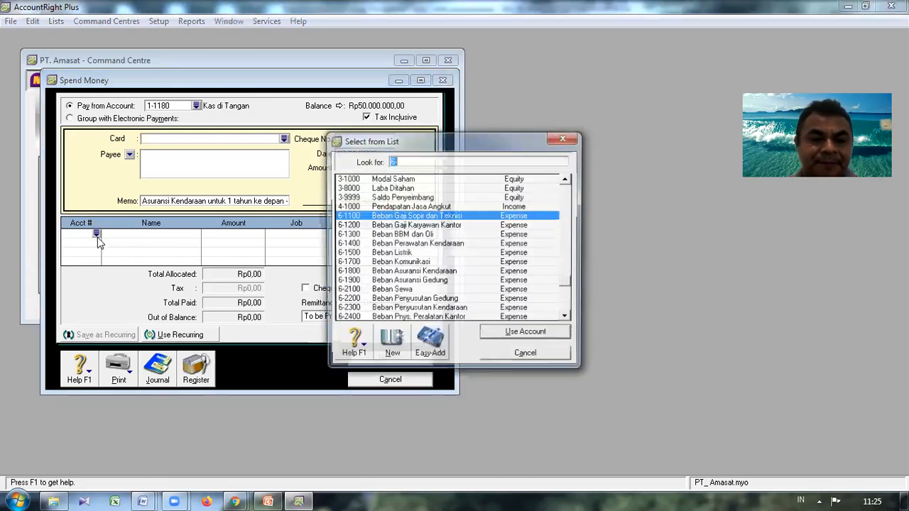
{"action": "left_click", "coordinate": [568, 182]}
{"action": "left_click", "coordinate": [567, 181]}
{"action": "left_click", "coordinate": [568, 181]}
{"action": "left_click", "coordinate": [568, 181]}
{"action": "left_click", "coordinate": [568, 182]}
{"action": "left_click", "coordinate": [568, 182]}
{"action": "left_click", "coordinate": [568, 181]}
{"action": "left_click", "coordinate": [568, 181]}
{"action": "left_click", "coordinate": [568, 181]}
{"action": "left_click", "coordinate": [567, 181]}
{"action": "left_click", "coordinate": [568, 181]}
{"action": "left_click", "coordinate": [568, 181]}
{"action": "left_click", "coordinate": [568, 182]}
{"action": "left_click", "coordinate": [567, 181]}
{"action": "left_click", "coordinate": [568, 181]}
{"action": "left_click", "coordinate": [567, 181]}
{"action": "left_click", "coordinate": [568, 181]}
{"action": "left_click", "coordinate": [568, 181]}
{"action": "left_click", "coordinate": [568, 181]}
{"action": "left_click", "coordinate": [568, 181]}
{"action": "left_click", "coordinate": [568, 182]}
{"action": "left_click", "coordinate": [567, 181]}
{"action": "left_click", "coordinate": [568, 182]}
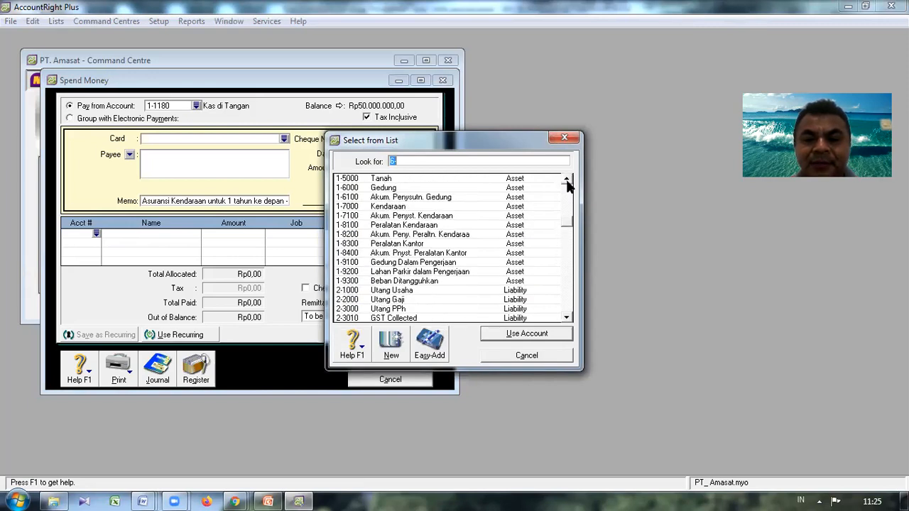
{"action": "left_click", "coordinate": [567, 181]}
{"action": "left_click", "coordinate": [567, 181]}
{"action": "left_click", "coordinate": [567, 181]}
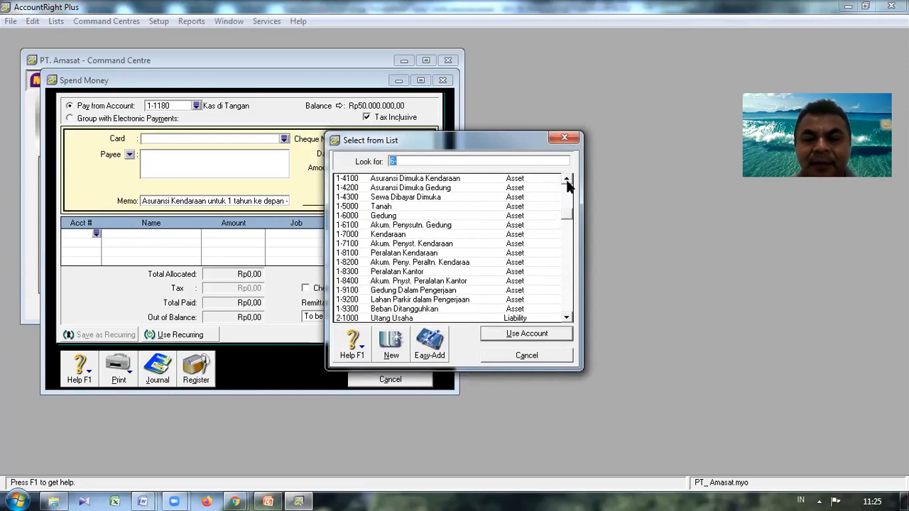
{"action": "left_click", "coordinate": [459, 188]}
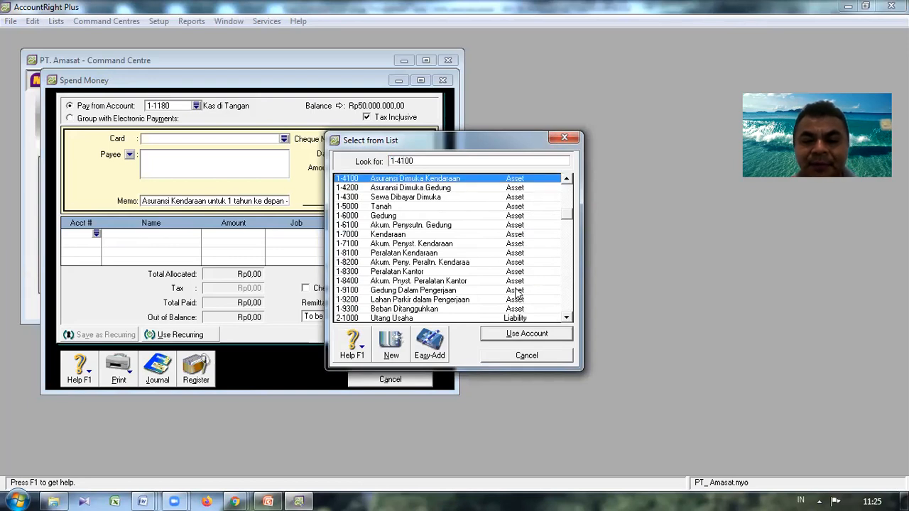
{"action": "left_click", "coordinate": [513, 335]}
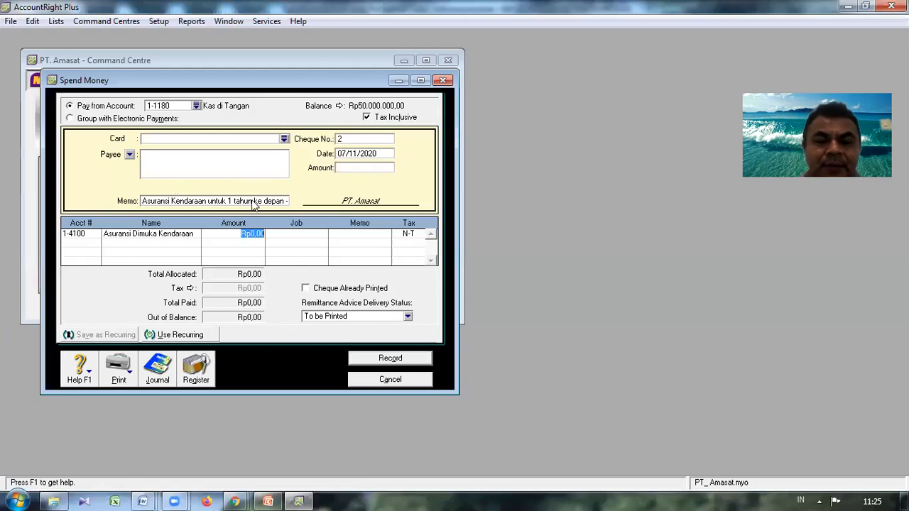
- Set the allocation line's amount to Rp40.000.000,00 and fill the payment's total amount with the same figure
{"action": "type", "text": "40"}
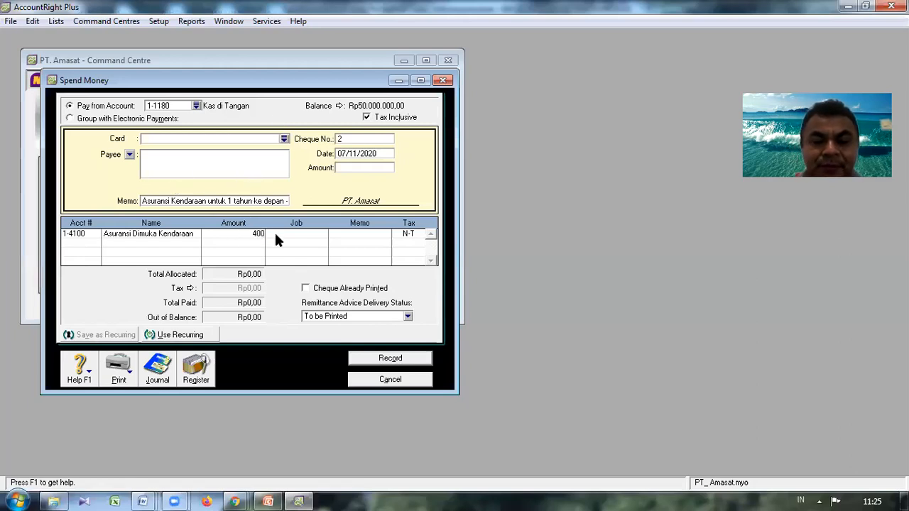
{"action": "type", "text": "000000"}
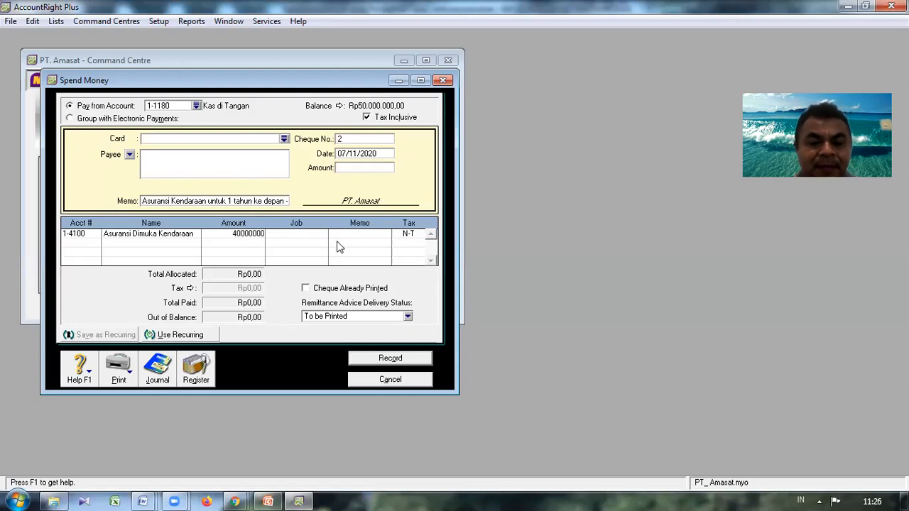
{"action": "key", "text": "Tab"}
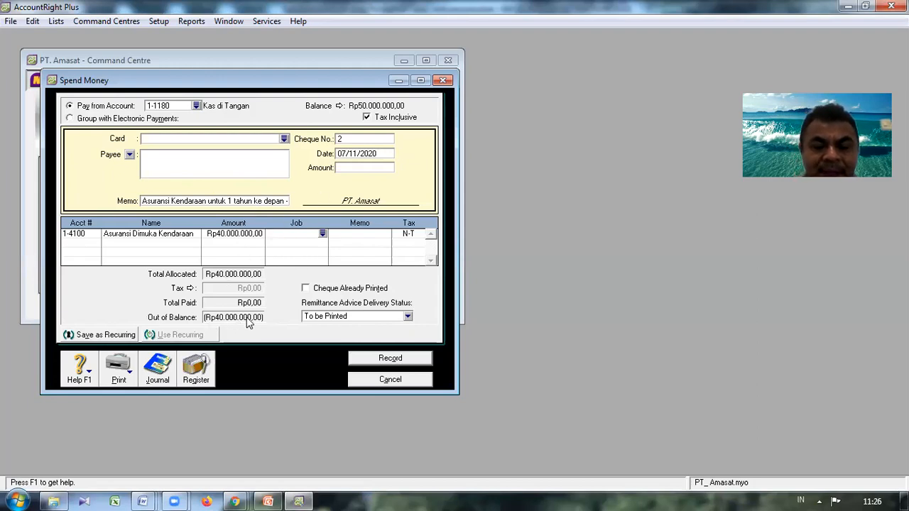
{"action": "left_click", "coordinate": [347, 168]}
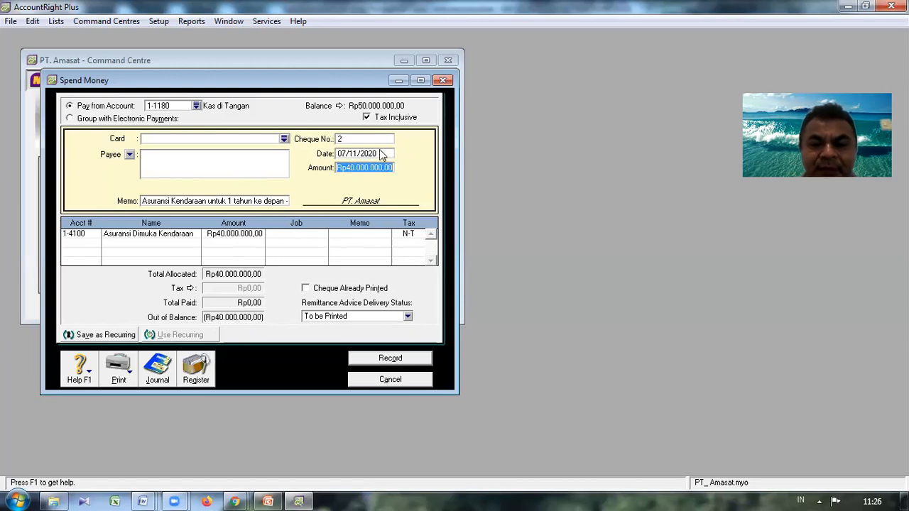
- Change the payment date to 08/11/2020 and record the vehicle insurance transaction
{"action": "left_click", "coordinate": [382, 154]}
{"action": "left_click", "coordinate": [340, 155]}
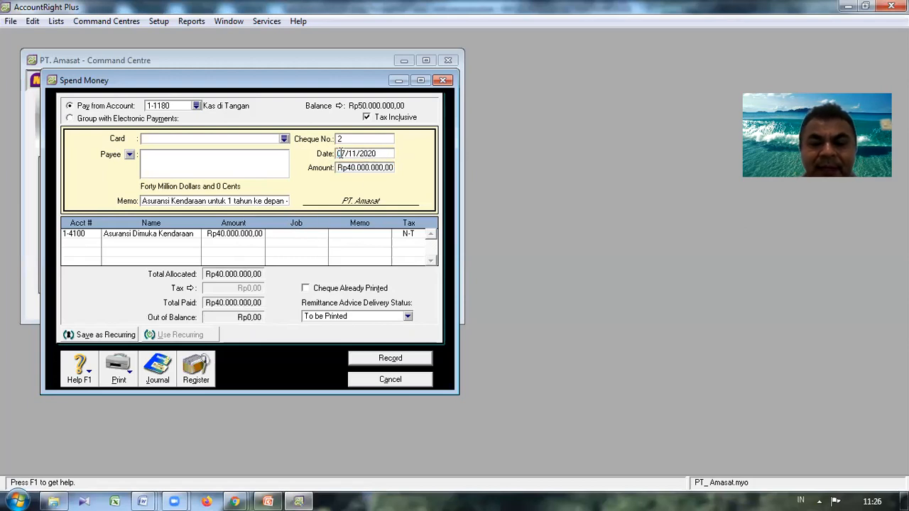
{"action": "key", "text": "Delete"}
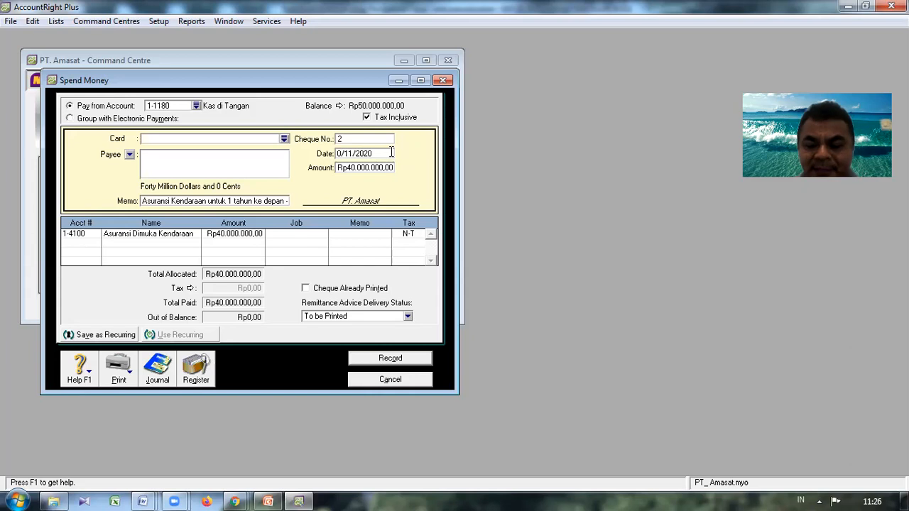
{"action": "type", "text": "8"}
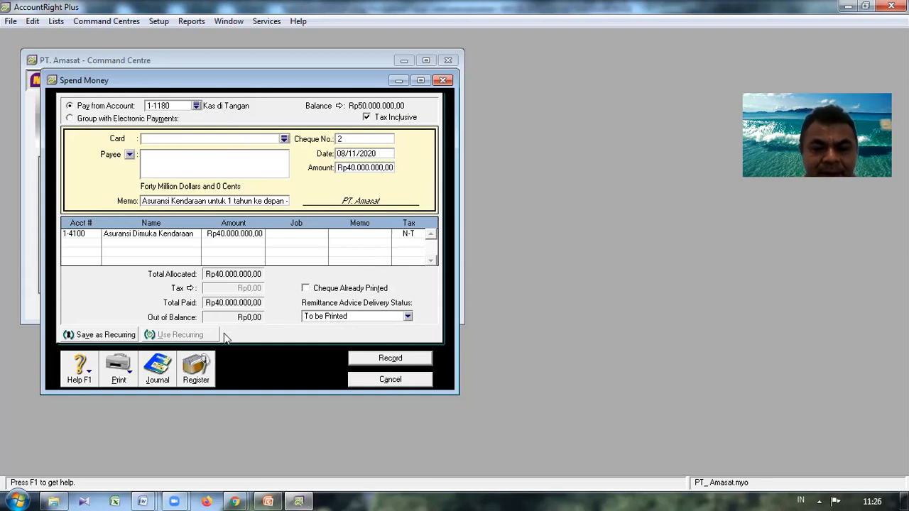
{"action": "left_click", "coordinate": [366, 359]}
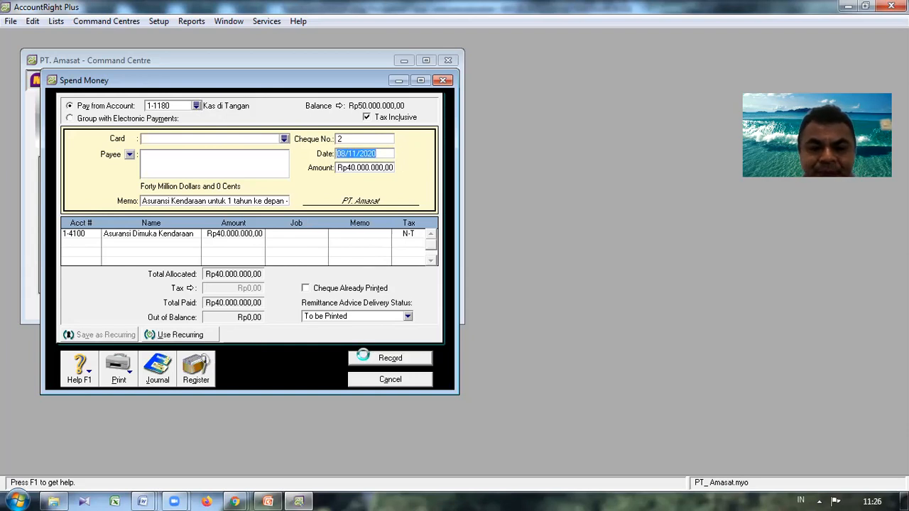
- Check the vehicle insurance entry in the disbursements journal, then close the journal and the payment form
{"action": "left_click", "coordinate": [157, 373]}
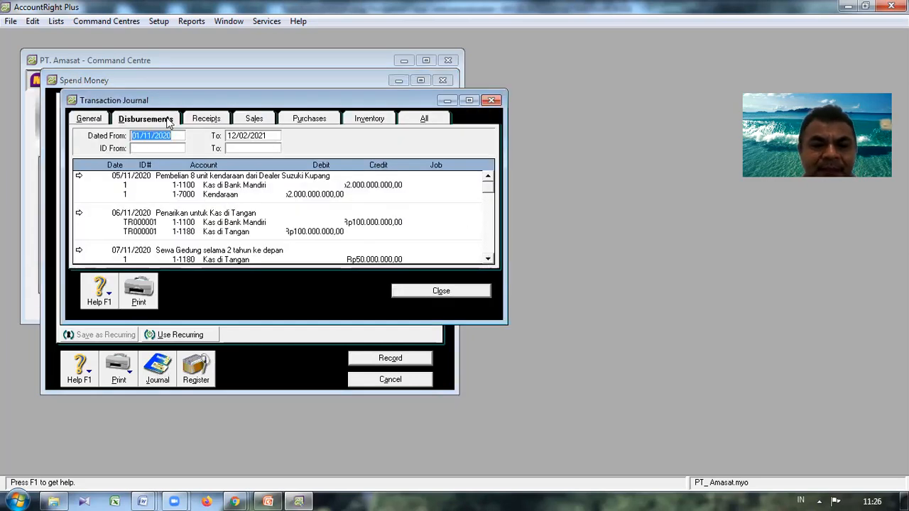
{"action": "double_click", "coordinate": [490, 261]}
{"action": "left_click", "coordinate": [490, 261]}
{"action": "left_click", "coordinate": [490, 261]}
{"action": "double_click", "coordinate": [490, 261]}
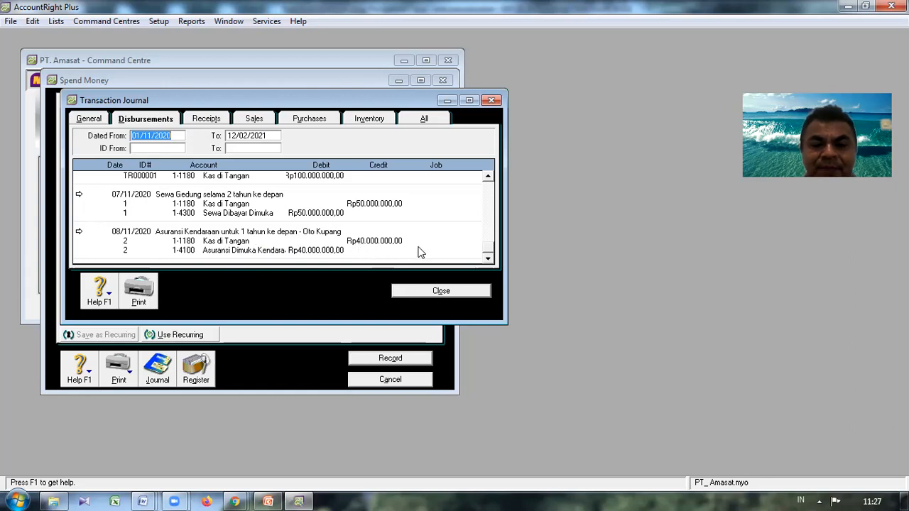
{"action": "left_click", "coordinate": [436, 290]}
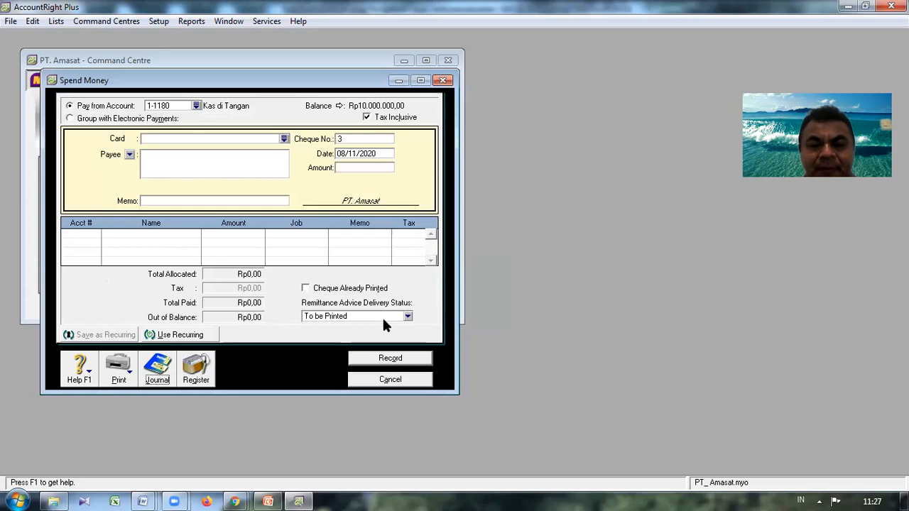
{"action": "left_click", "coordinate": [387, 379]}
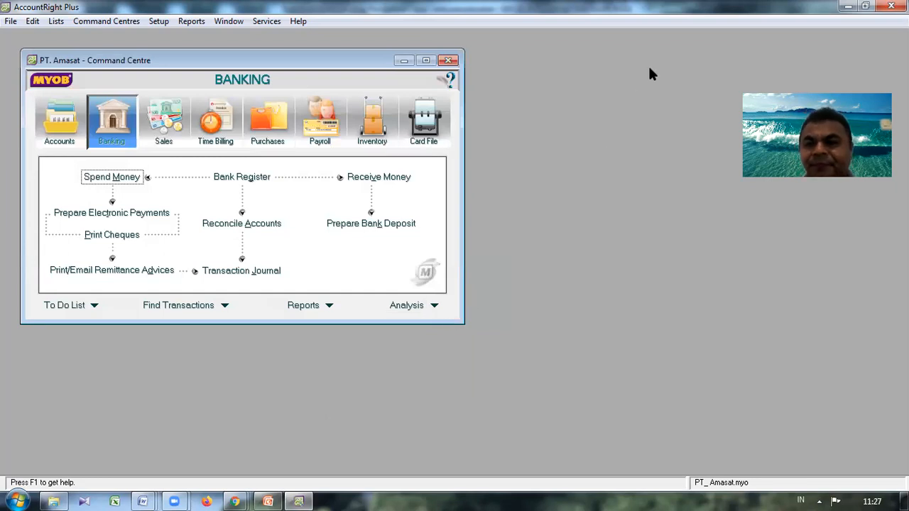
- Consult the 9/11-2020 transaction in the Word exercise, then return to AccountRight Plus and open a Transfer Money form
{"action": "left_click", "coordinate": [848, 7]}
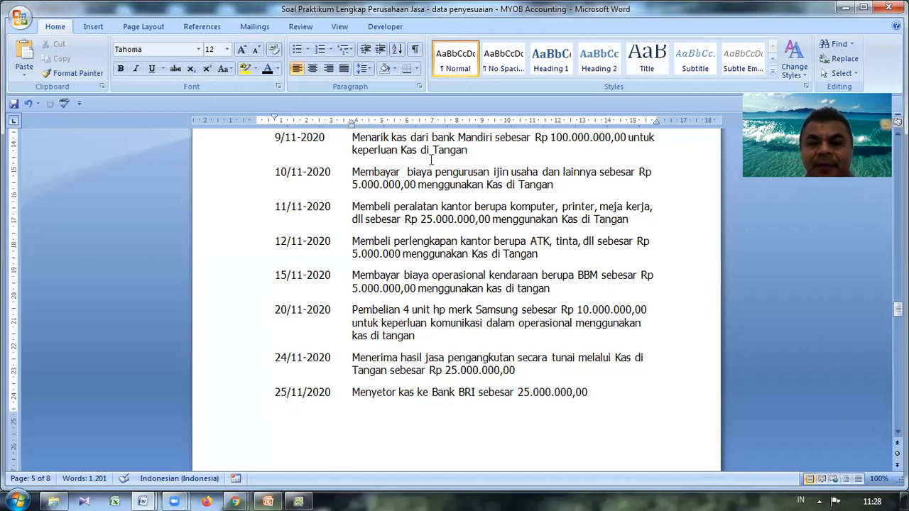
{"action": "left_click", "coordinate": [302, 498]}
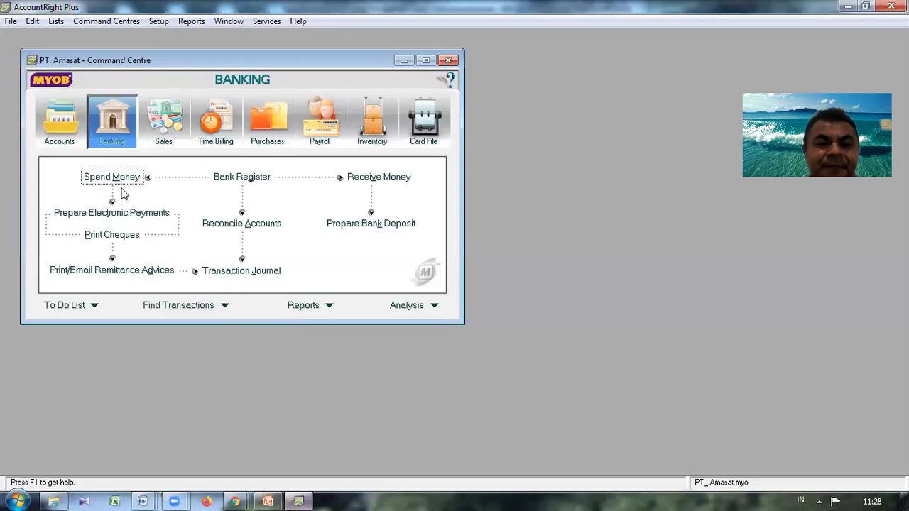
{"action": "left_click", "coordinate": [64, 128]}
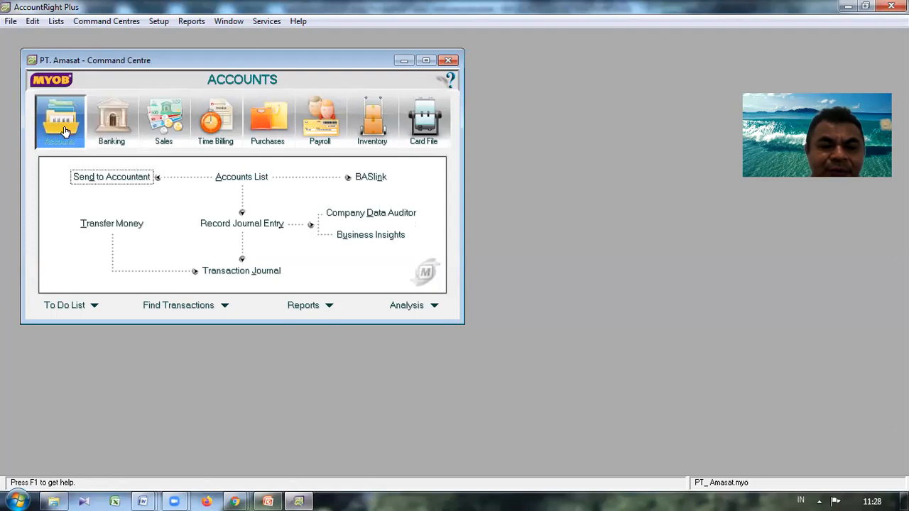
{"action": "left_click", "coordinate": [123, 225]}
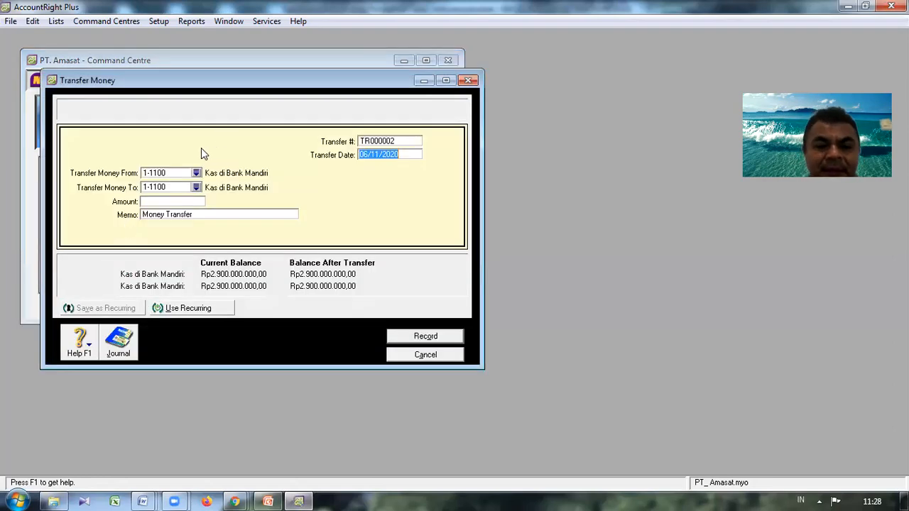
- Set the transfer's destination account to 1-1180 Kas di Tangan and its amount to Rp100.000.000,00
{"action": "left_click", "coordinate": [196, 188]}
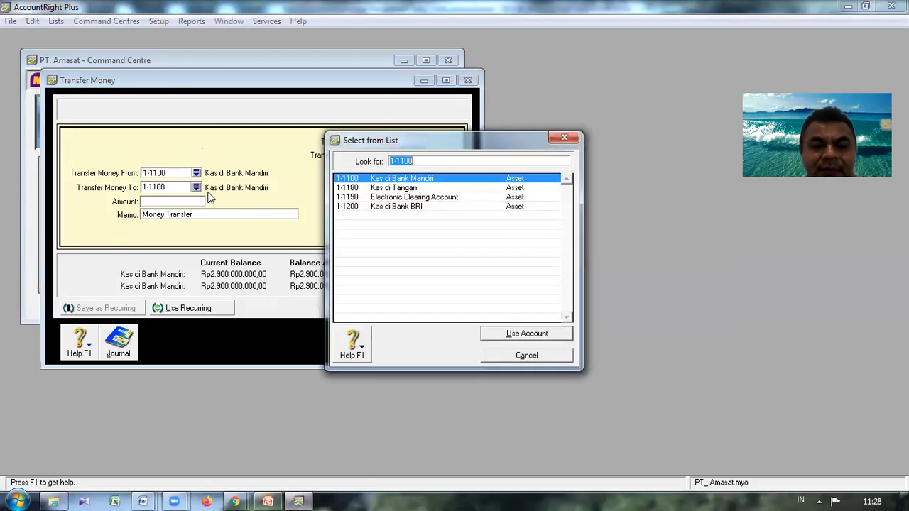
{"action": "left_click", "coordinate": [388, 189]}
{"action": "left_click", "coordinate": [508, 333]}
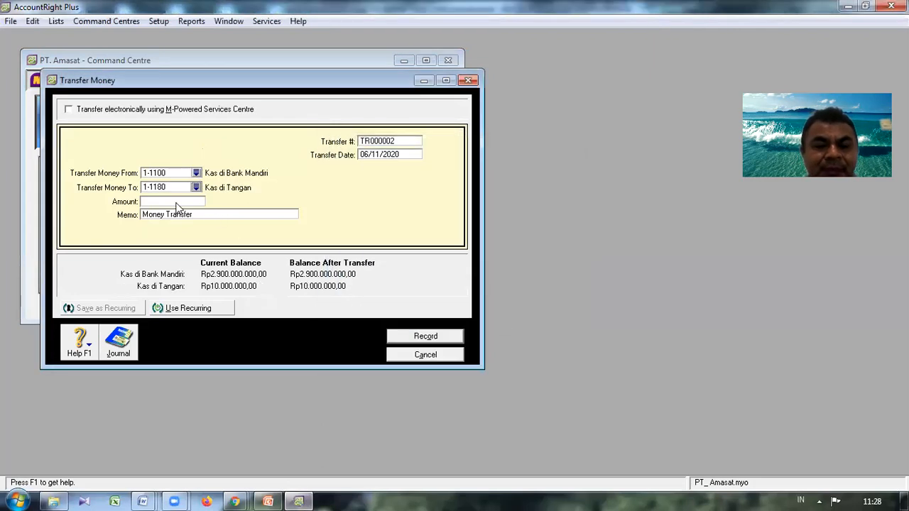
{"action": "key", "text": "Tab"}
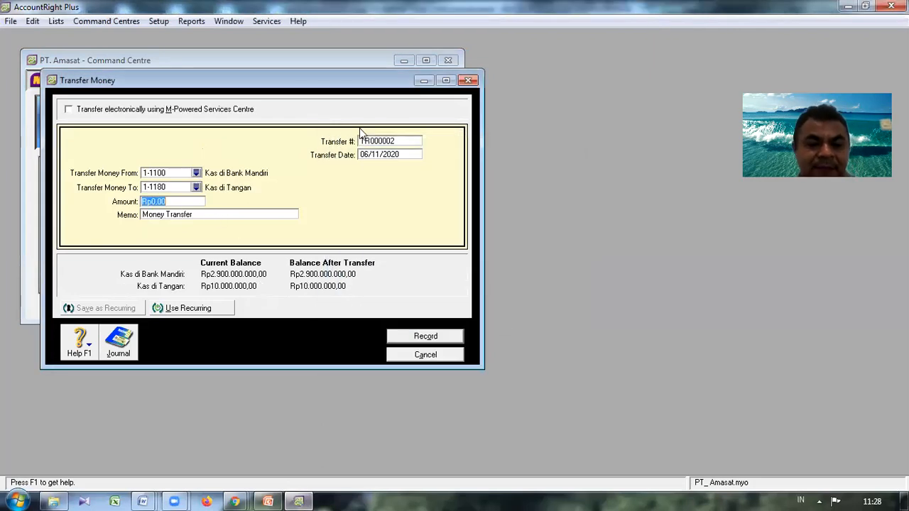
{"action": "type", "text": "100000000"}
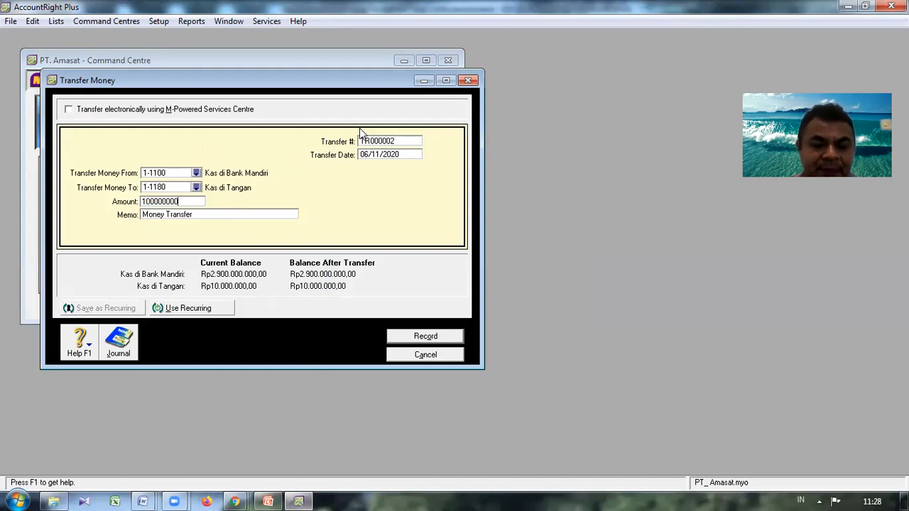
{"action": "key", "text": "Tab"}
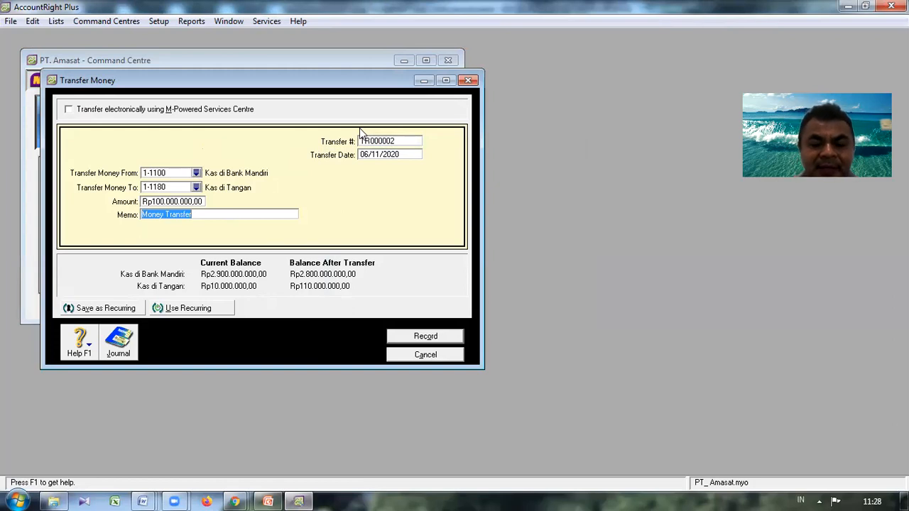
- Enter Penarikan untuk Kas di Tangan as the transfer's memo
{"action": "type", "text": "Penarikan untuk Kas di"}
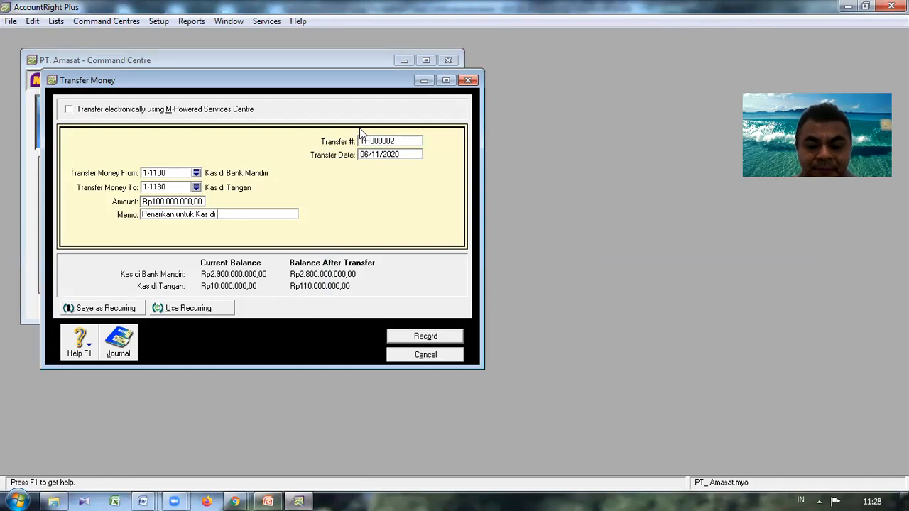
{"action": "type", "text": "ngan"}
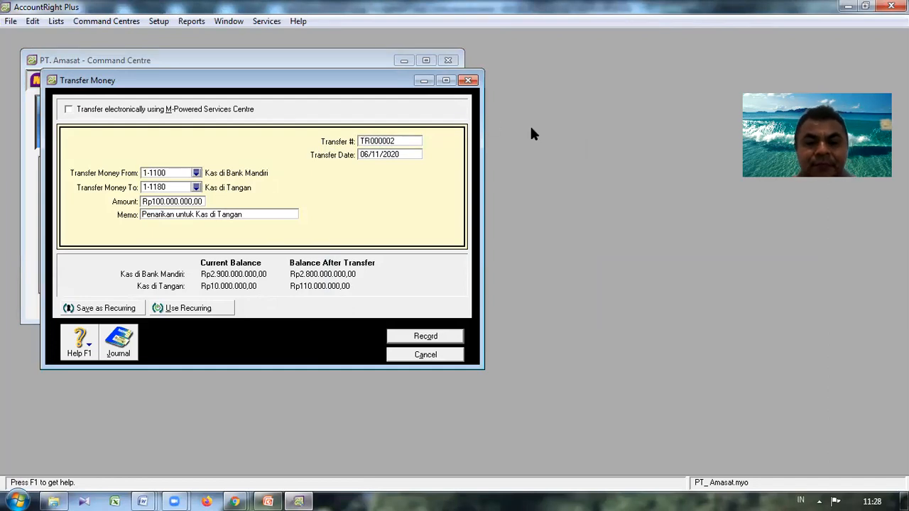
{"action": "key", "text": "Tab"}
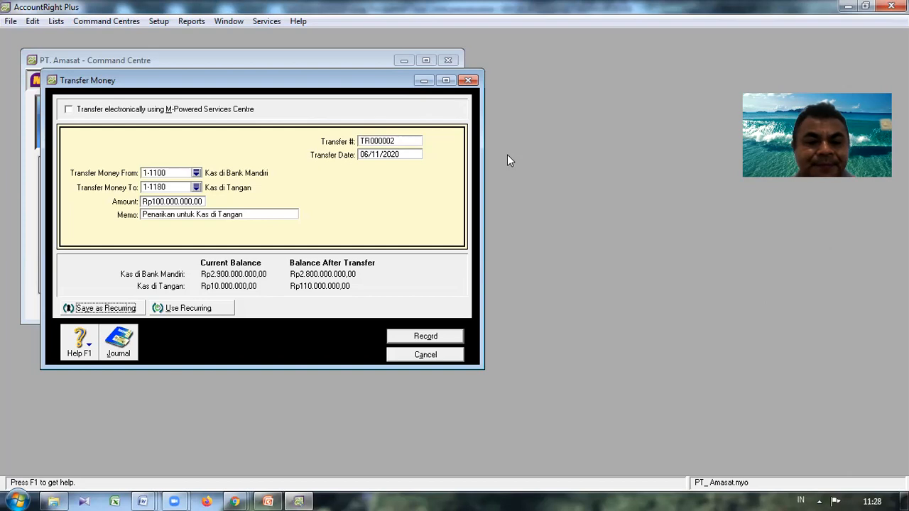
{"action": "key", "text": "Tab"}
{"action": "key", "text": "Tab"}
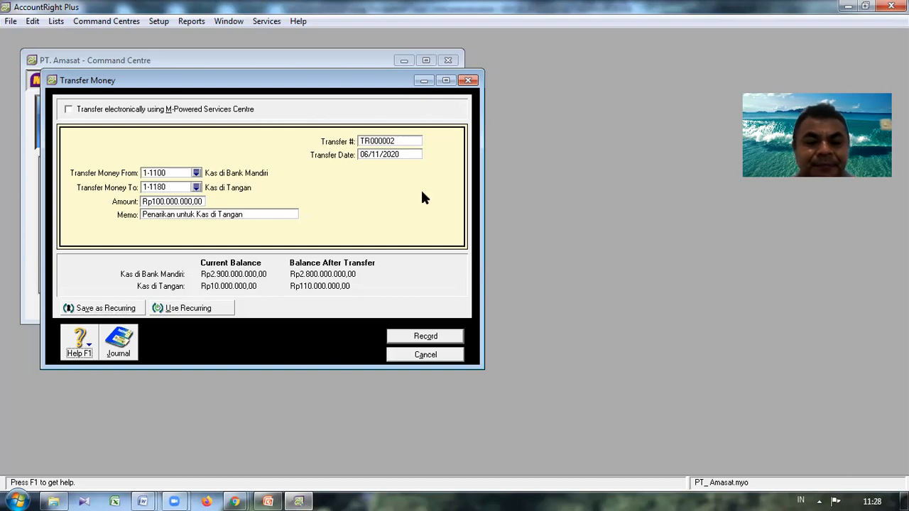
{"action": "key", "text": "Tab"}
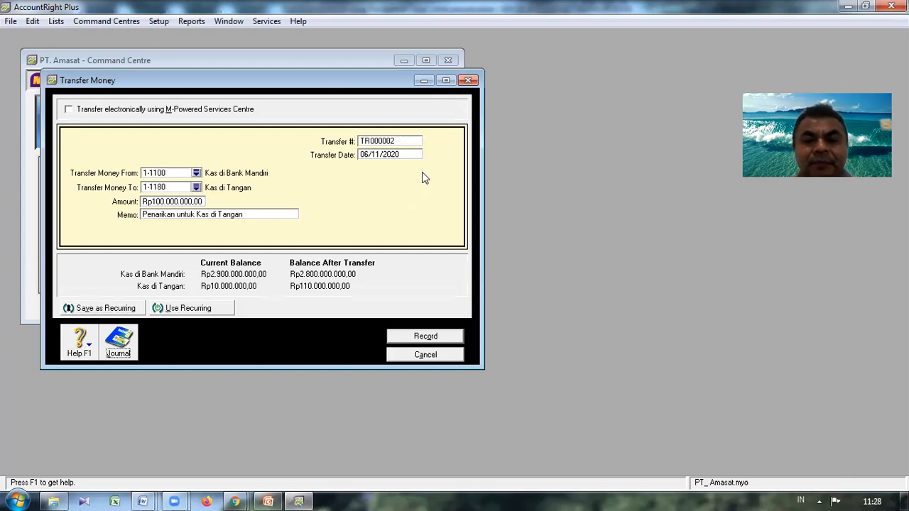
{"action": "key", "text": "Tab"}
{"action": "key", "text": "Tab"}
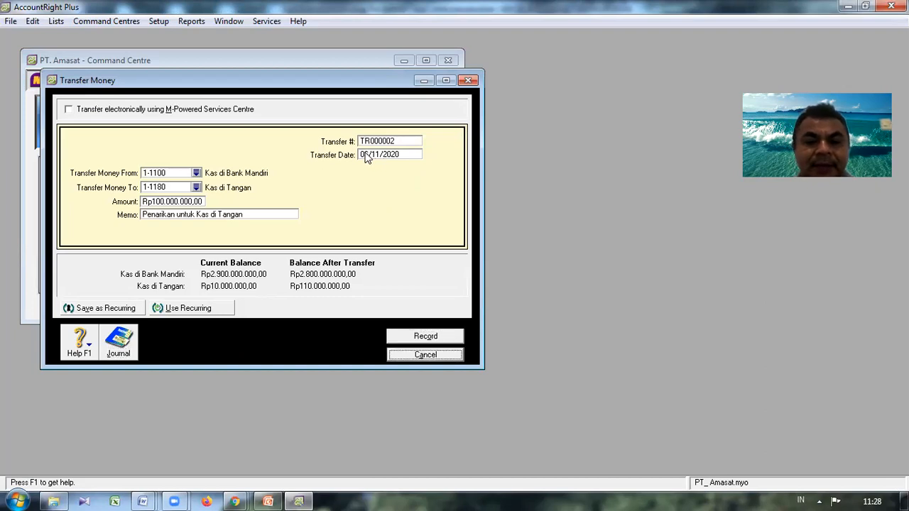
- Change the transfer date to 09/11/2020 and record the cash withdrawal
{"action": "left_click", "coordinate": [368, 155]}
{"action": "left_click", "coordinate": [382, 154]}
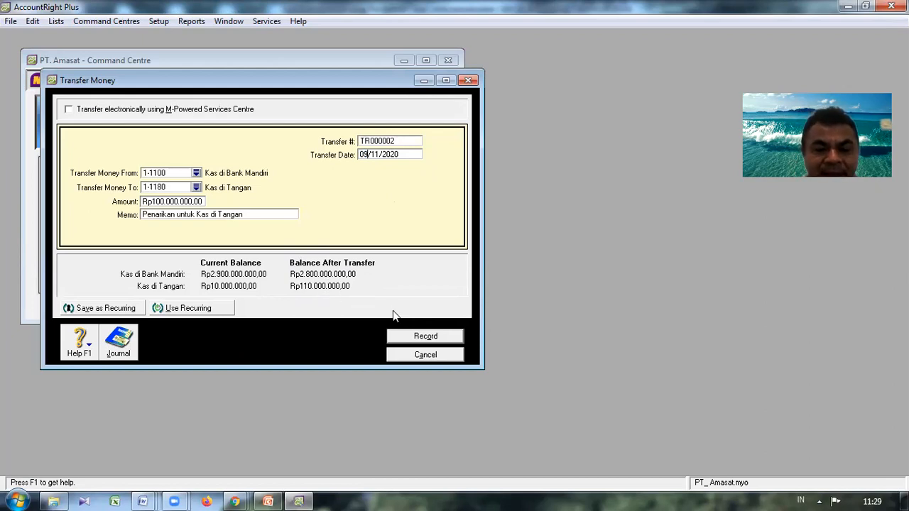
{"action": "left_click", "coordinate": [410, 338]}
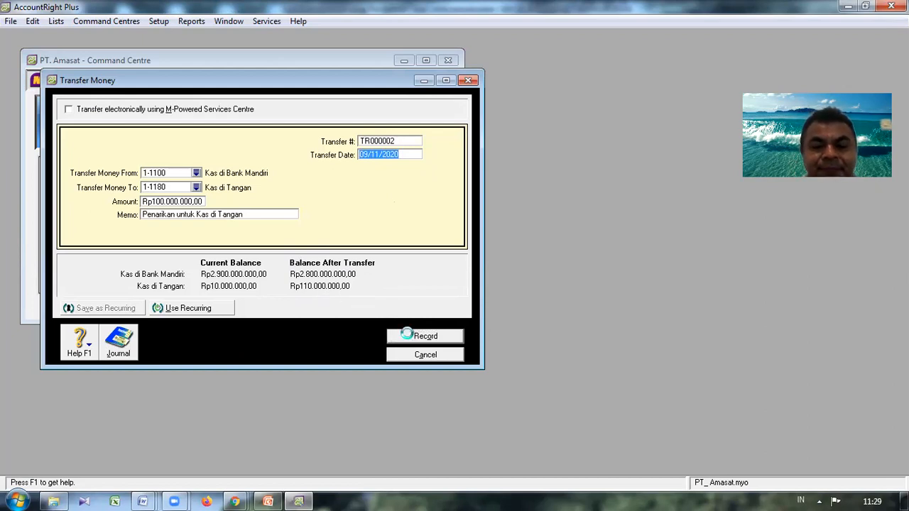
- Check the 09/11/2020 cash withdrawal entry in the disbursements journal, and close the journal and the Transfer Money form
{"action": "left_click", "coordinate": [119, 342]}
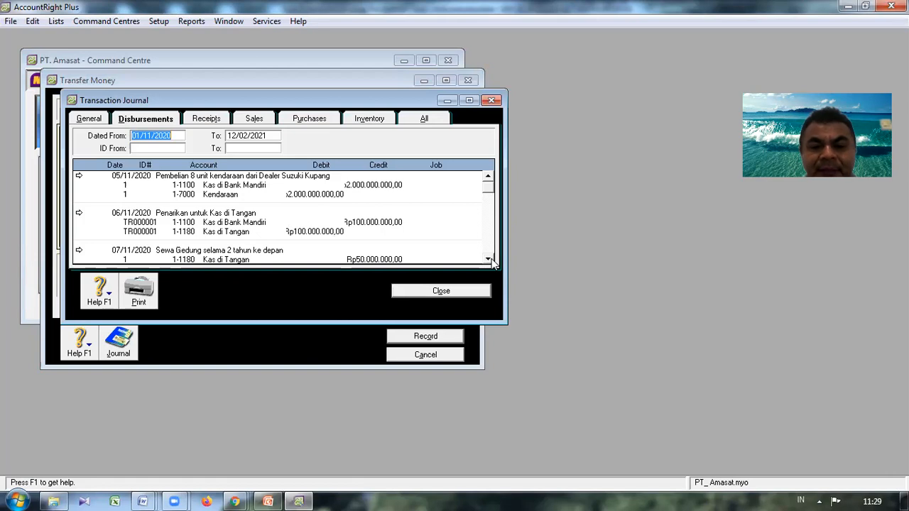
{"action": "left_click", "coordinate": [488, 260]}
{"action": "left_click", "coordinate": [488, 260]}
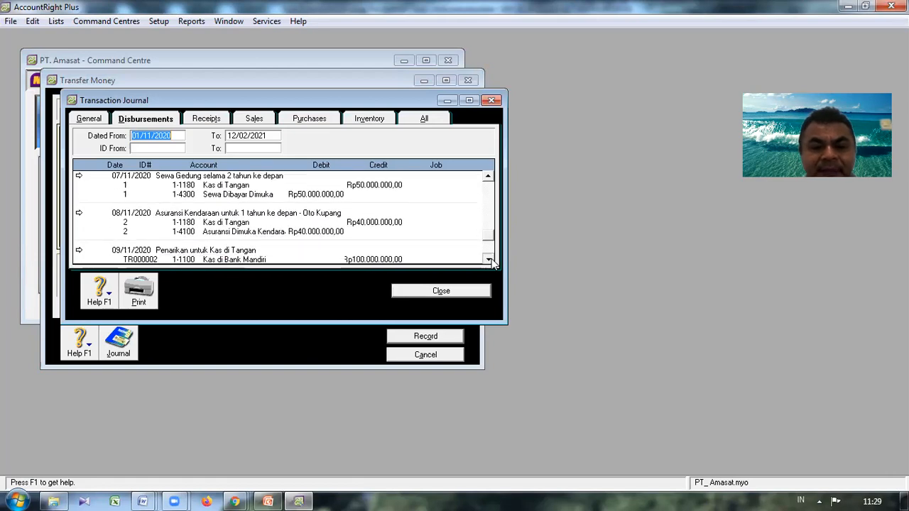
{"action": "left_click", "coordinate": [488, 260]}
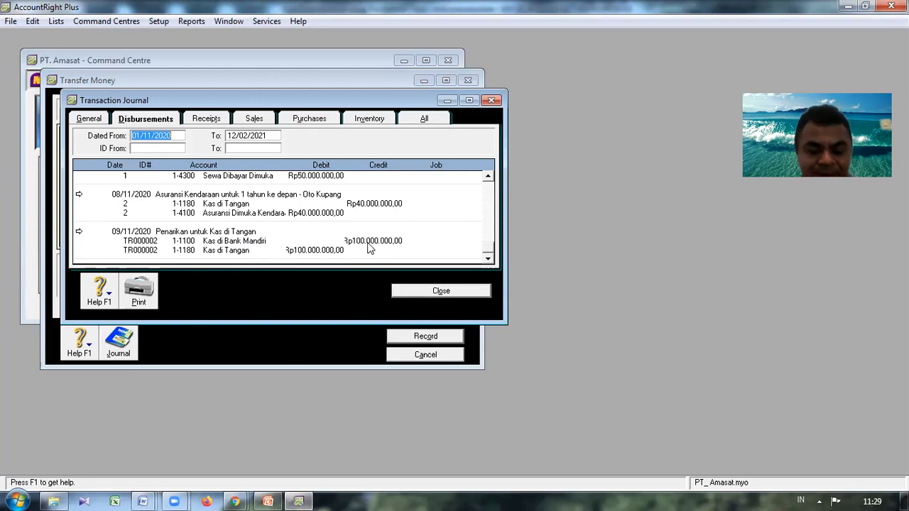
{"action": "left_click", "coordinate": [473, 292]}
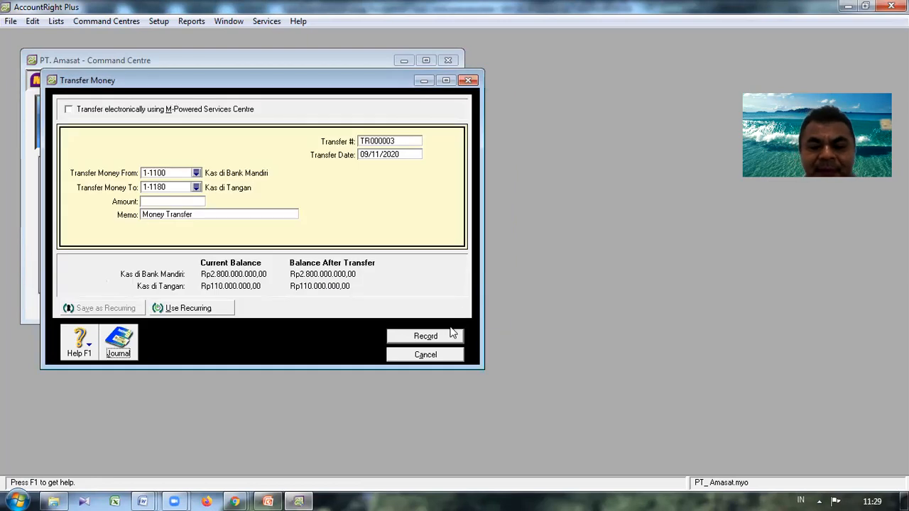
{"action": "left_click", "coordinate": [436, 356]}
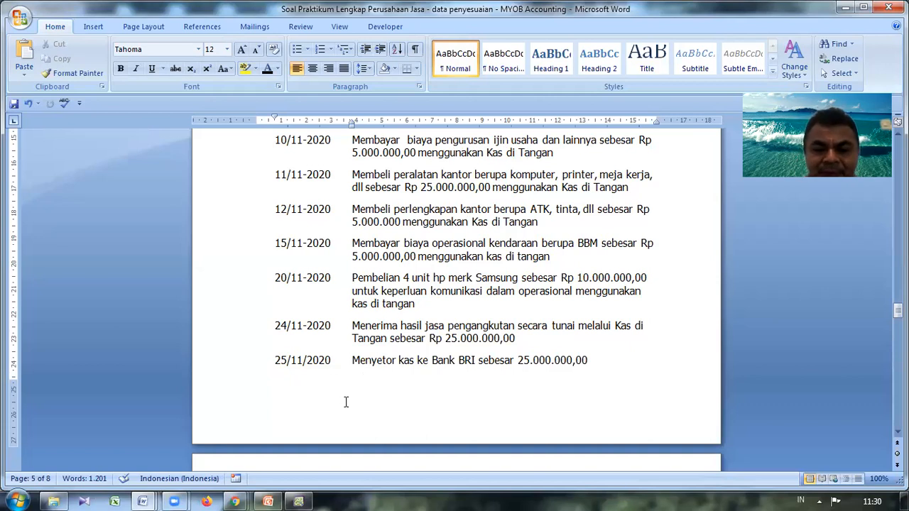
- Switch from the Word exercise to AccountRight Plus and open a Spend Money form paying from account 1-1180 Kas di Tangan
{"action": "left_click", "coordinate": [298, 501]}
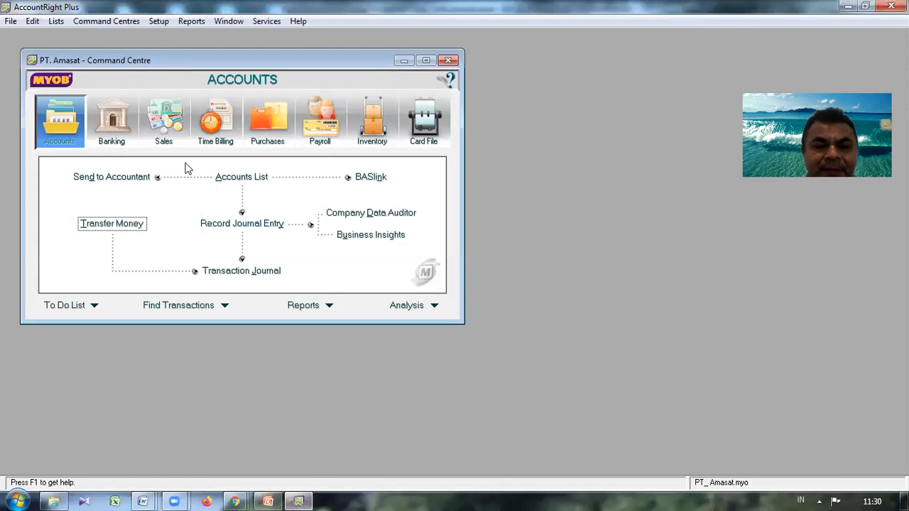
{"action": "left_click", "coordinate": [115, 135]}
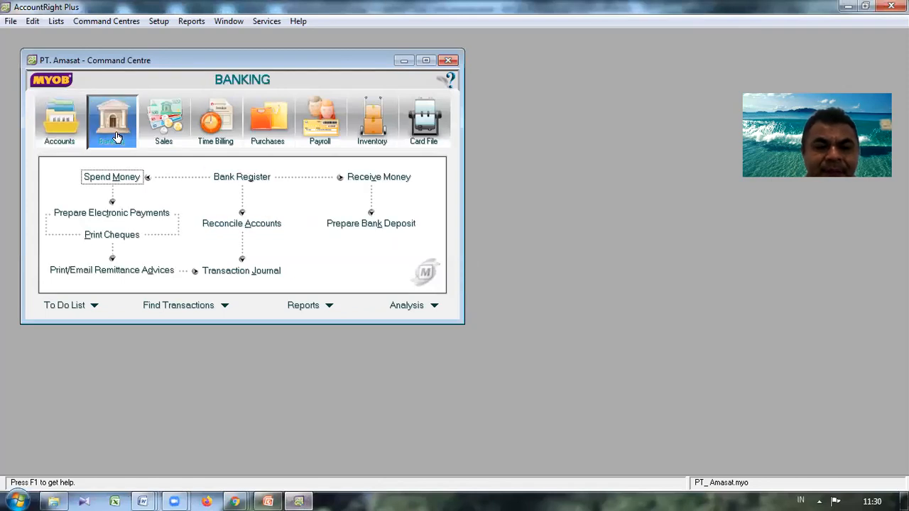
{"action": "left_click", "coordinate": [114, 178]}
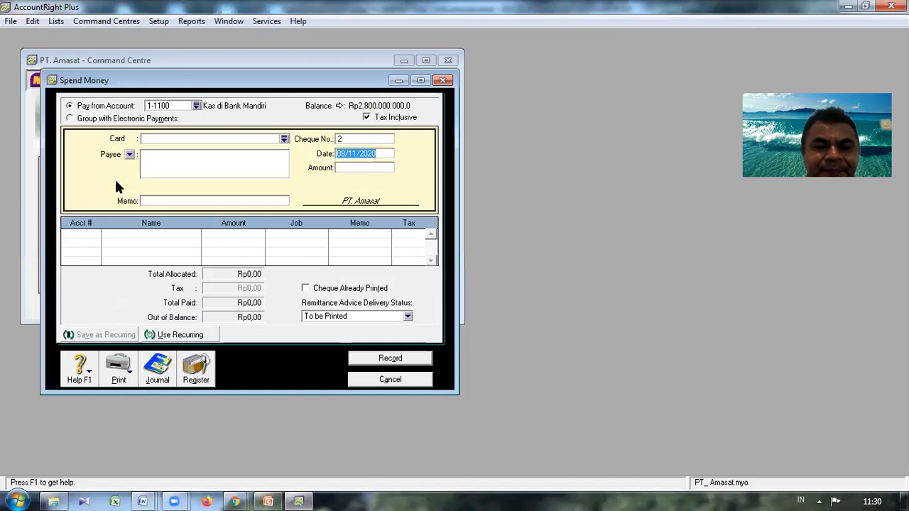
{"action": "left_click", "coordinate": [196, 106]}
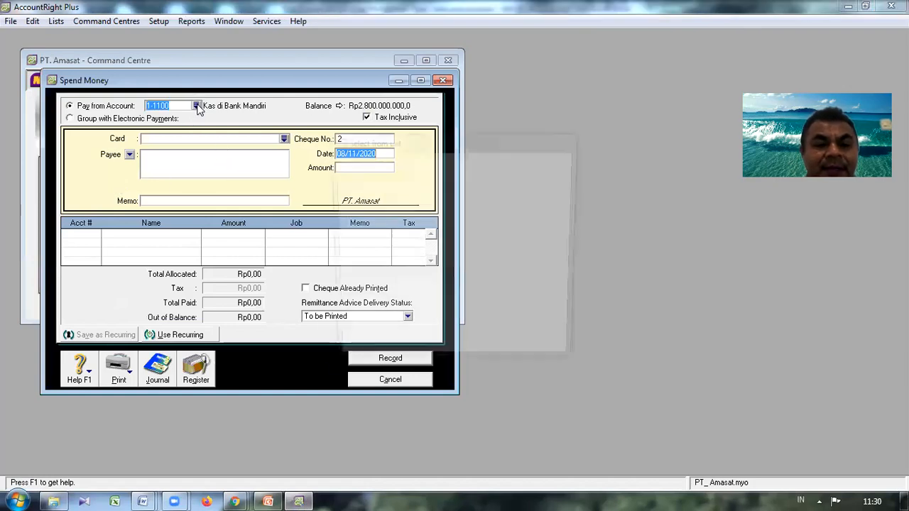
{"action": "left_click", "coordinate": [389, 189]}
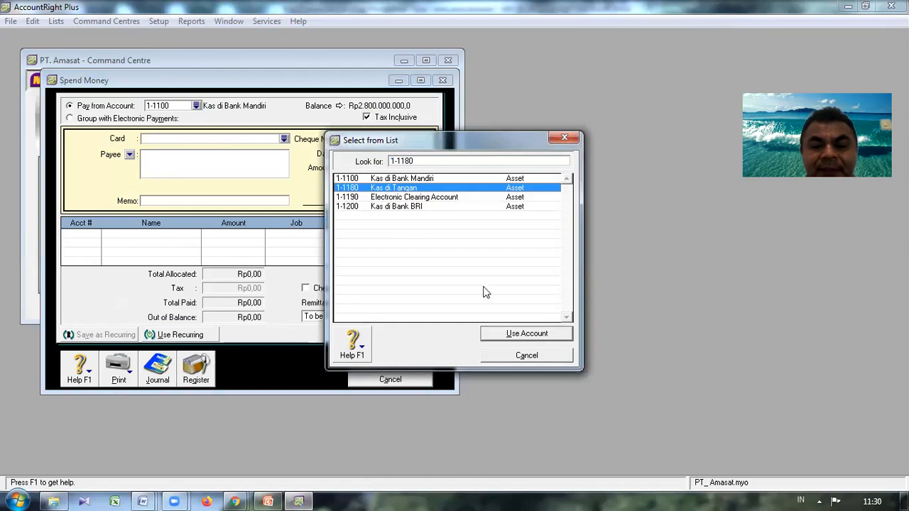
{"action": "left_click", "coordinate": [494, 334]}
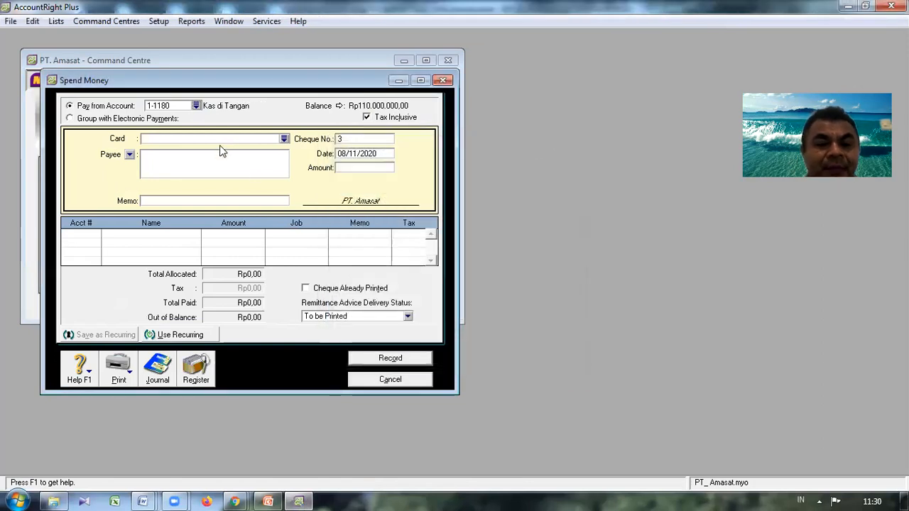
- Enter Biaya Pengurusan Ijin Usaha as the payment's memo
{"action": "left_click", "coordinate": [189, 203]}
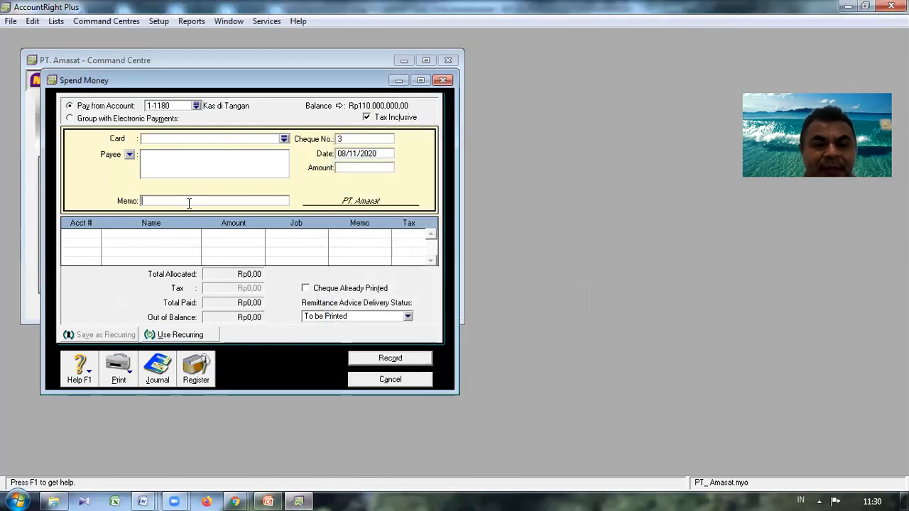
{"action": "type", "text": "Ba"}
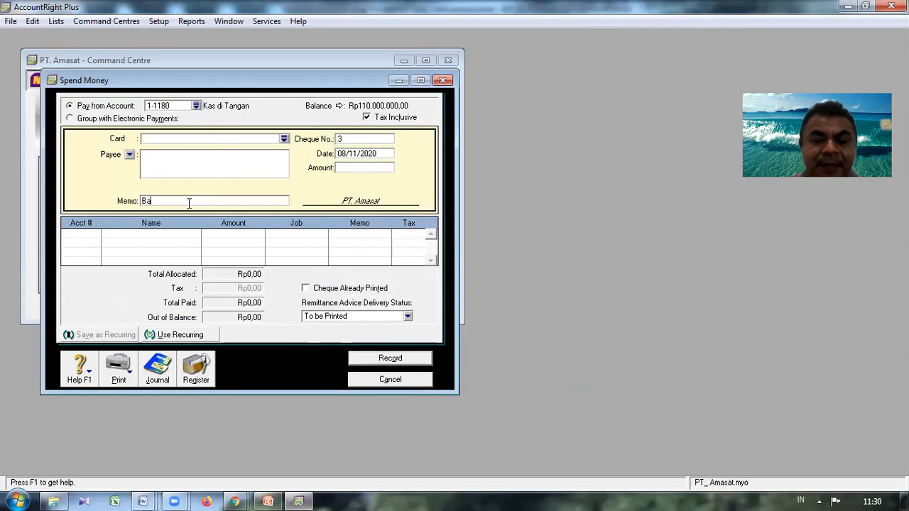
{"action": "key", "text": "BackSpace"}
{"action": "type", "text": "iaya Pengurusan Ijin Usaha"}
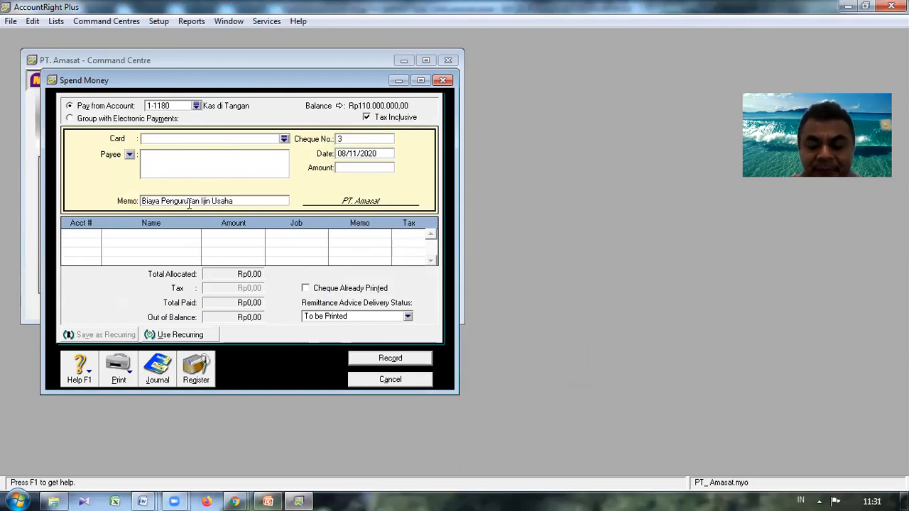
{"action": "type", "text": " - Bada"}
{"action": "key", "text": "BackSpace"}
{"action": "key", "text": "BackSpace"}
{"action": "key", "text": "BackSpace"}
{"action": "key", "text": "BackSpace"}
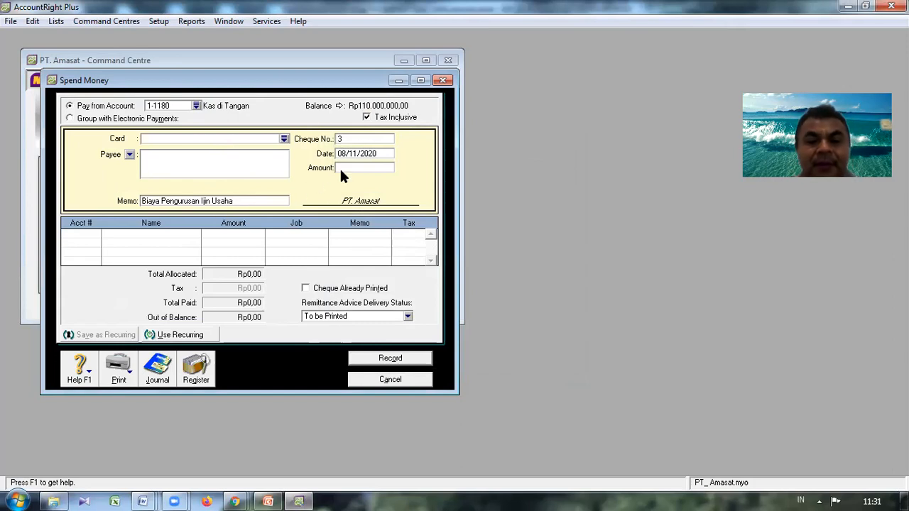
- Set the payment date to 10/11/2020 and the amount to Rp5.000.000,00
{"action": "left_click", "coordinate": [361, 154]}
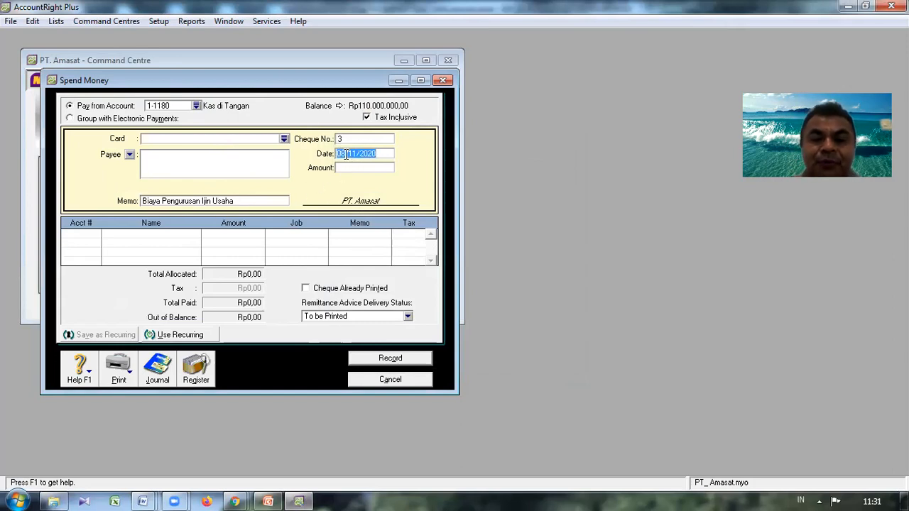
{"action": "left_click", "coordinate": [369, 153]}
{"action": "key", "text": "Left"}
{"action": "key", "text": "Left"}
{"action": "key", "text": "Left"}
{"action": "key", "text": "Left"}
{"action": "key", "text": "Left"}
{"action": "key", "text": "Left"}
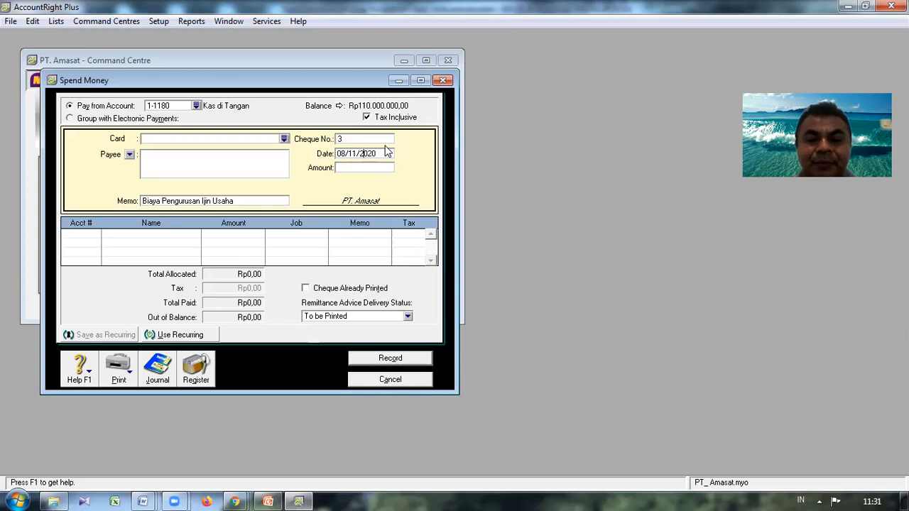
{"action": "key", "text": "BackSpace"}
{"action": "key", "text": "BackSpace"}
{"action": "type", "text": "10"}
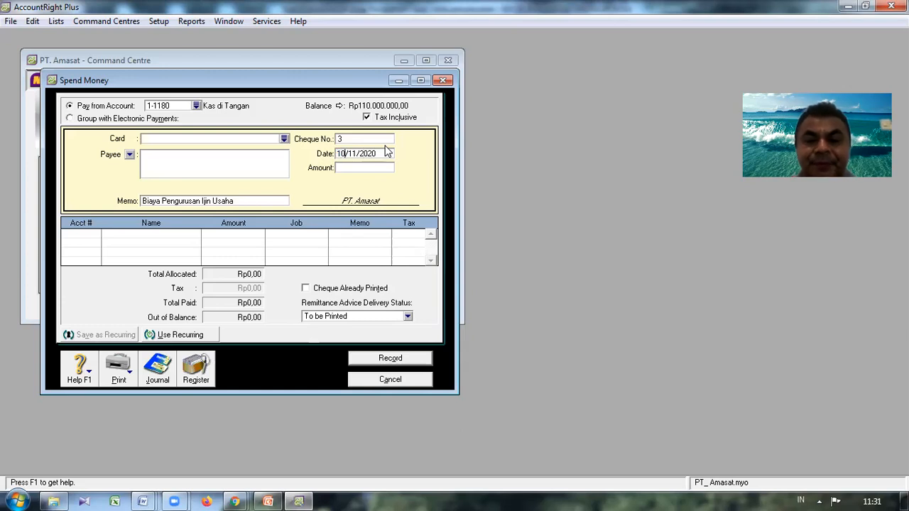
{"action": "key", "text": "Tab"}
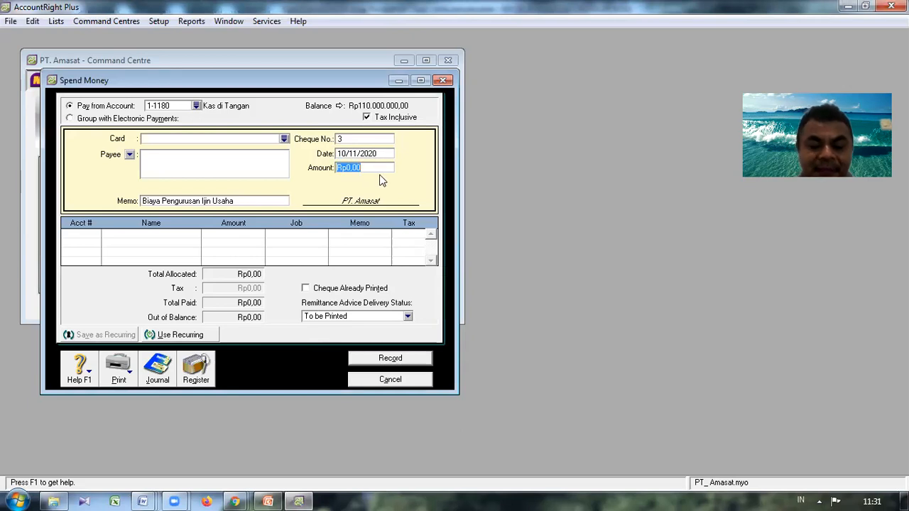
{"action": "type", "text": "5000000"}
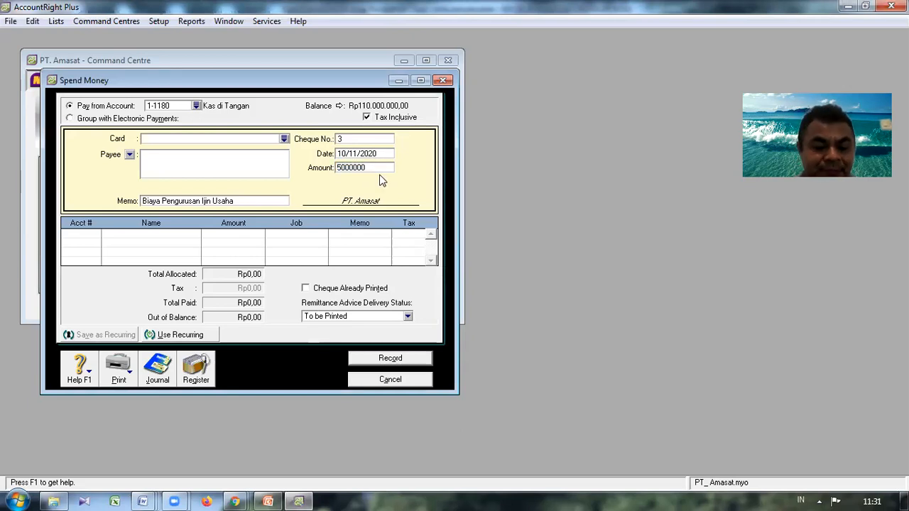
{"action": "key", "text": "Tab"}
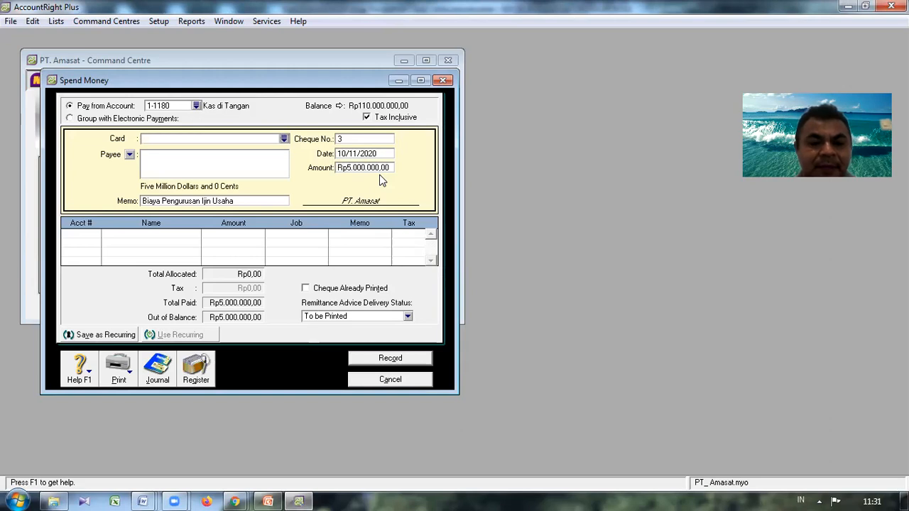
- Allocate the full payment to expense account 6-2800 Beban Operasional Lainnya and record the transaction
{"action": "key", "text": "Tab"}
{"action": "key", "text": "Tab"}
{"action": "key", "text": "Tab"}
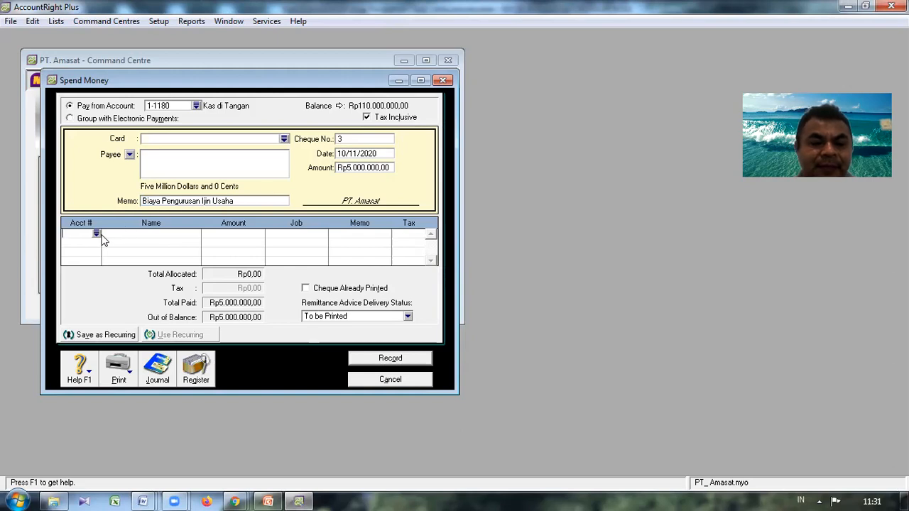
{"action": "type", "text": "6-"}
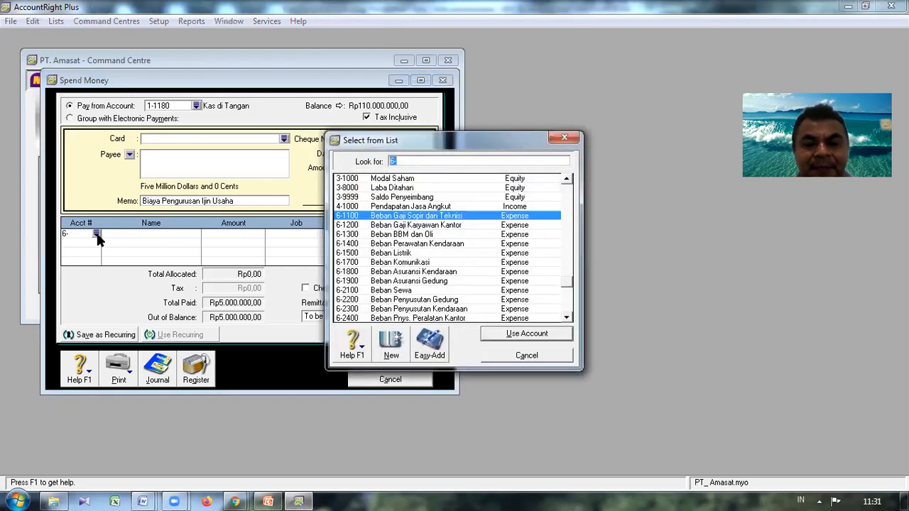
{"action": "left_click", "coordinate": [569, 321]}
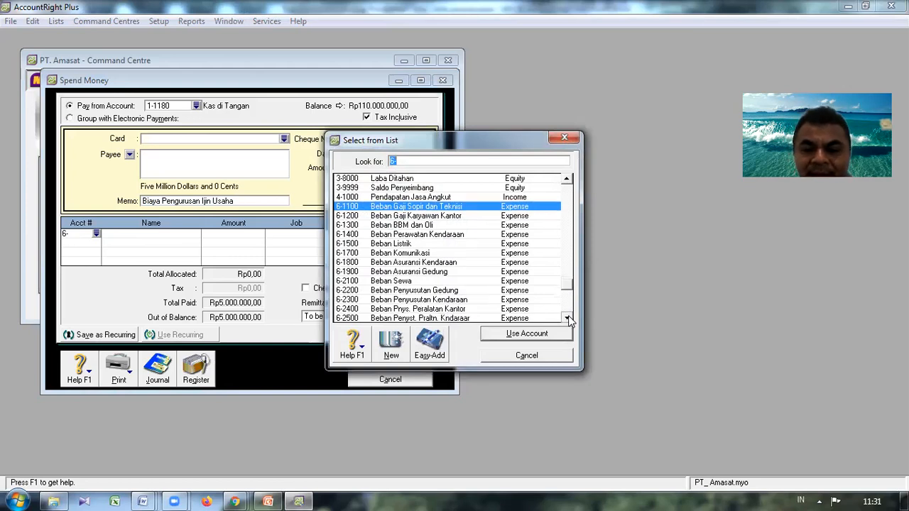
{"action": "left_click", "coordinate": [569, 320]}
{"action": "left_click", "coordinate": [569, 320]}
{"action": "left_click", "coordinate": [569, 319]}
{"action": "left_click", "coordinate": [569, 319]}
{"action": "left_click", "coordinate": [569, 318]}
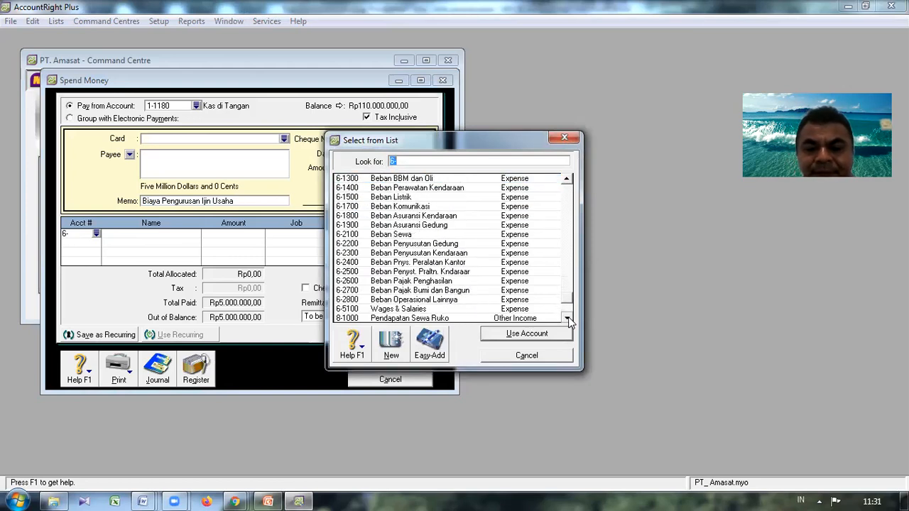
{"action": "left_click", "coordinate": [427, 299]}
{"action": "left_click", "coordinate": [427, 302]}
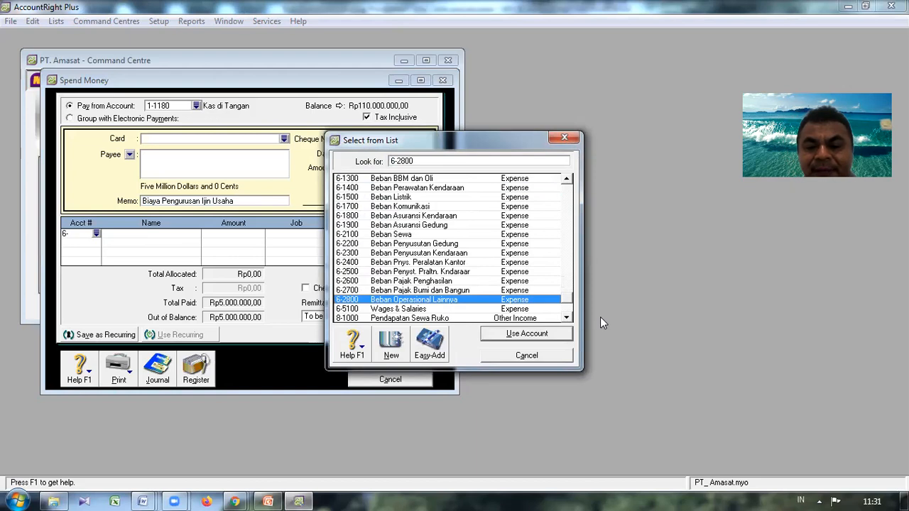
{"action": "left_click", "coordinate": [529, 338]}
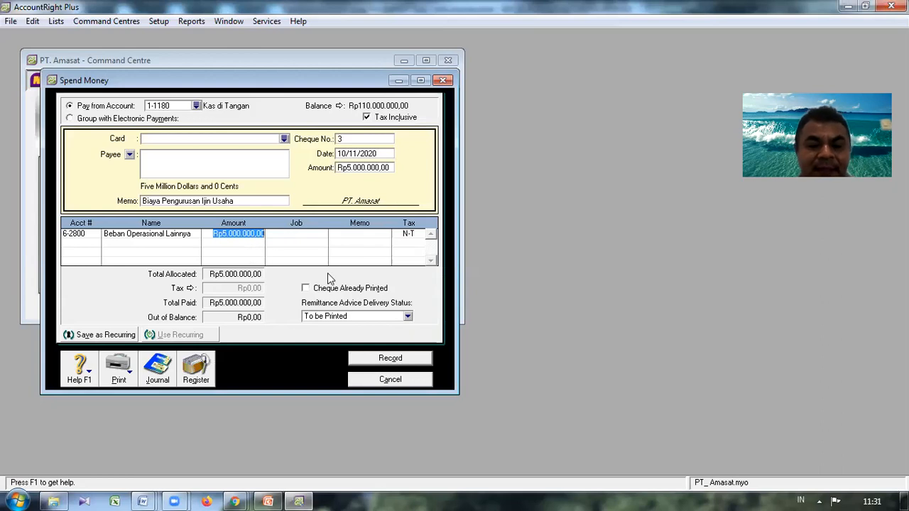
{"action": "key", "text": "Tab"}
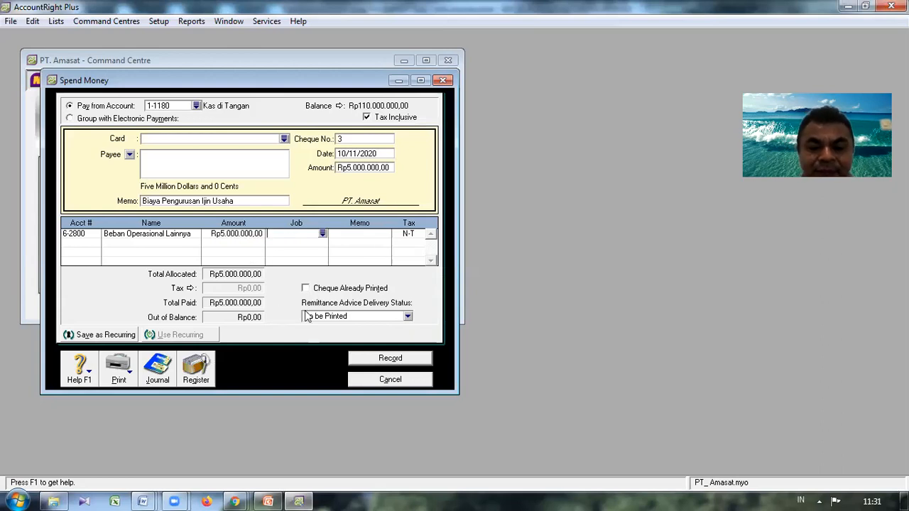
{"action": "left_click", "coordinate": [369, 358]}
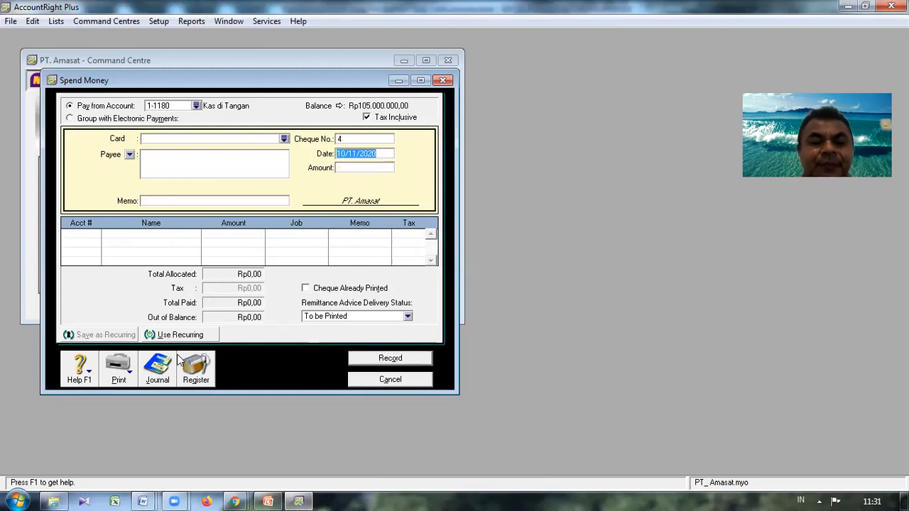
- Check the 10/11/2020 business permit payment entry in the disbursements journal and close the journal
{"action": "left_click", "coordinate": [158, 371]}
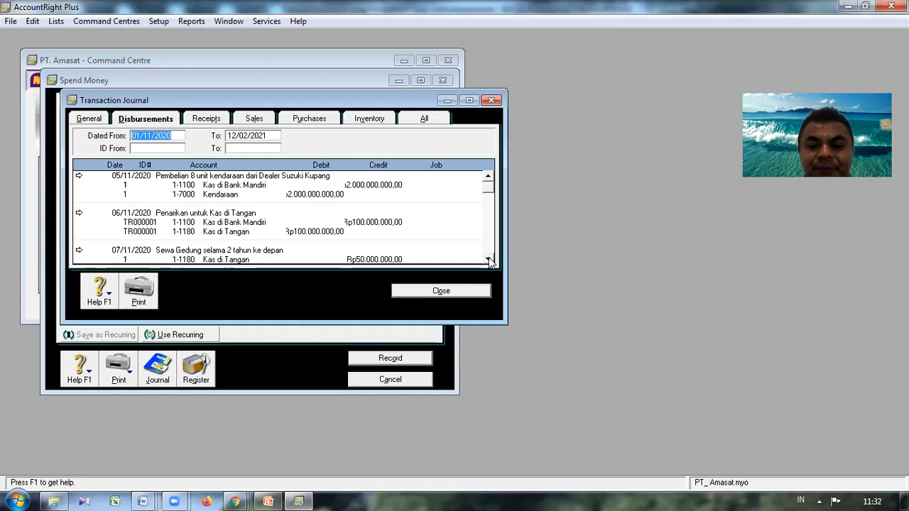
{"action": "left_click", "coordinate": [488, 259]}
{"action": "left_click", "coordinate": [488, 259]}
{"action": "left_click", "coordinate": [488, 259]}
{"action": "left_click", "coordinate": [488, 259]}
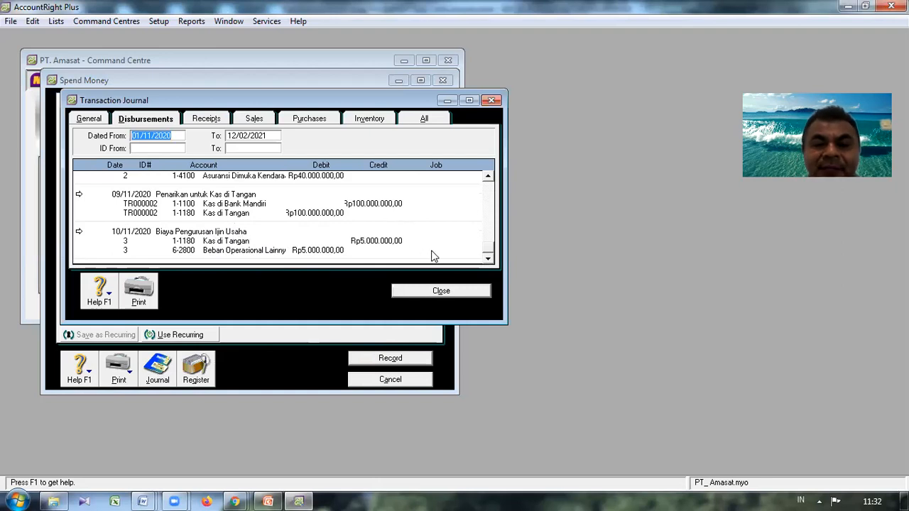
{"action": "left_click", "coordinate": [427, 291]}
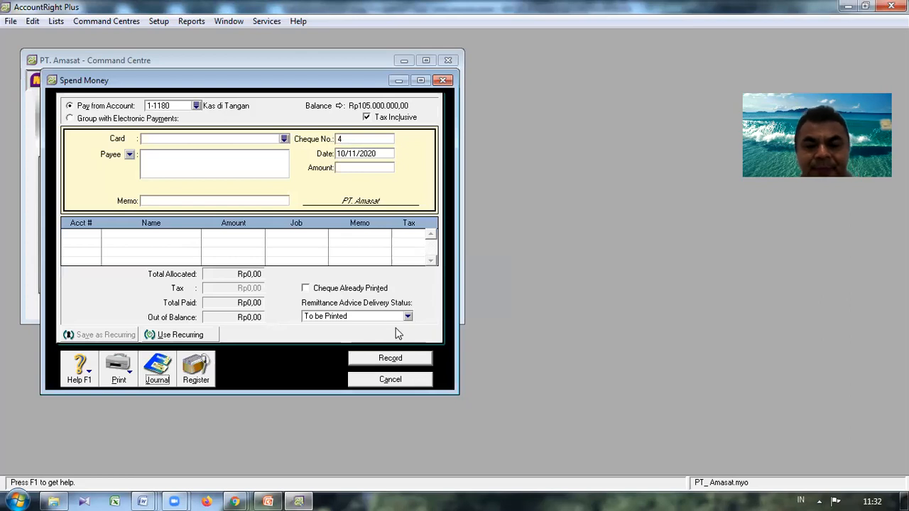
- Close the blank Spend Money form and exit the accounting program without producing a session report or backing up the company file
{"action": "left_click", "coordinate": [372, 380]}
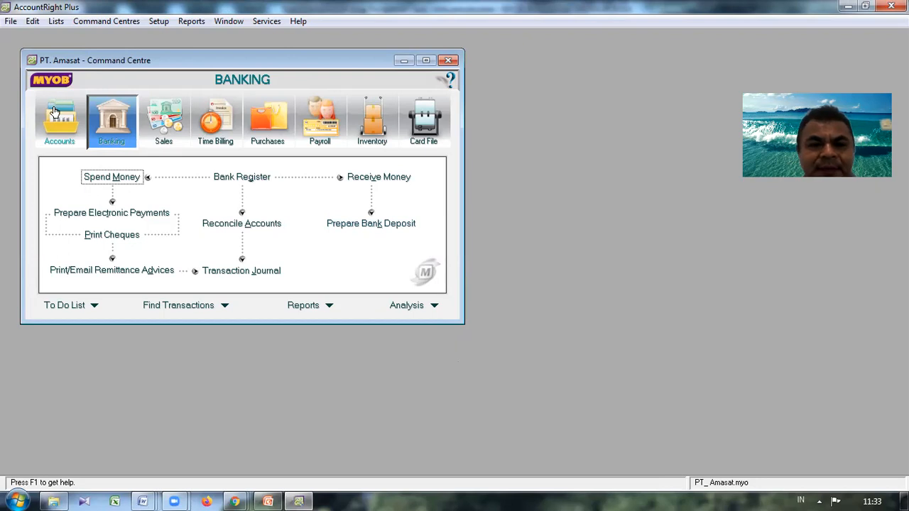
{"action": "left_click", "coordinate": [10, 22]}
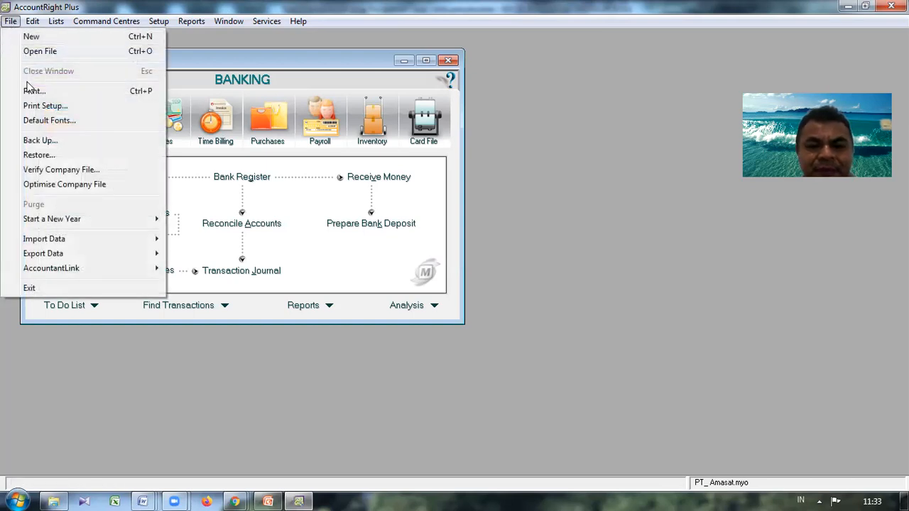
{"action": "left_click", "coordinate": [30, 288]}
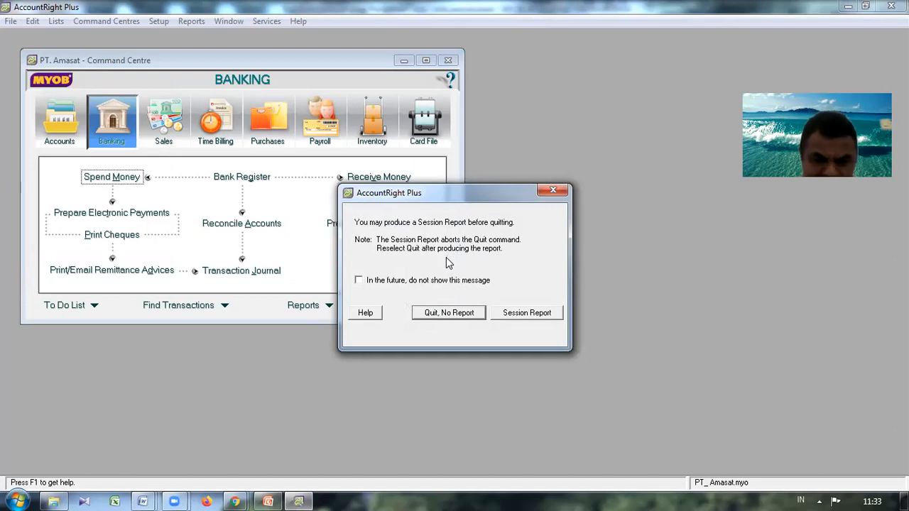
{"action": "left_click", "coordinate": [457, 313]}
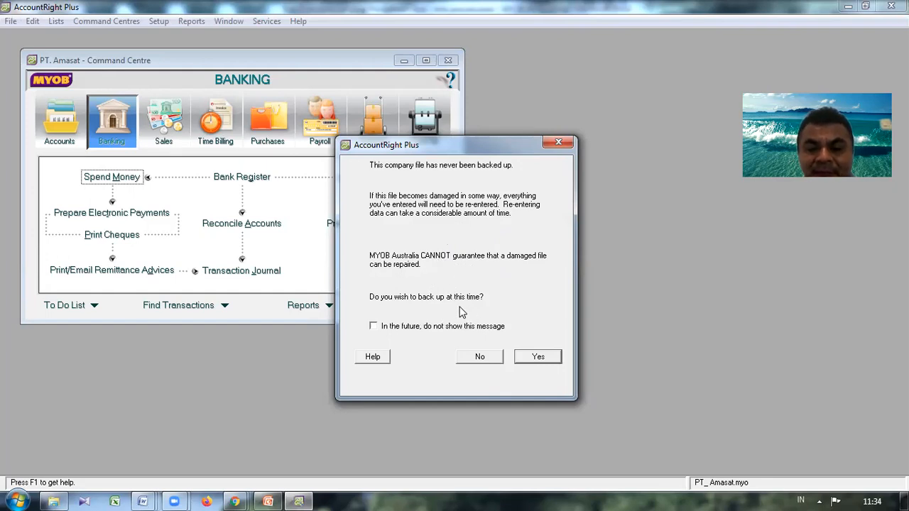
{"action": "left_click", "coordinate": [479, 358]}
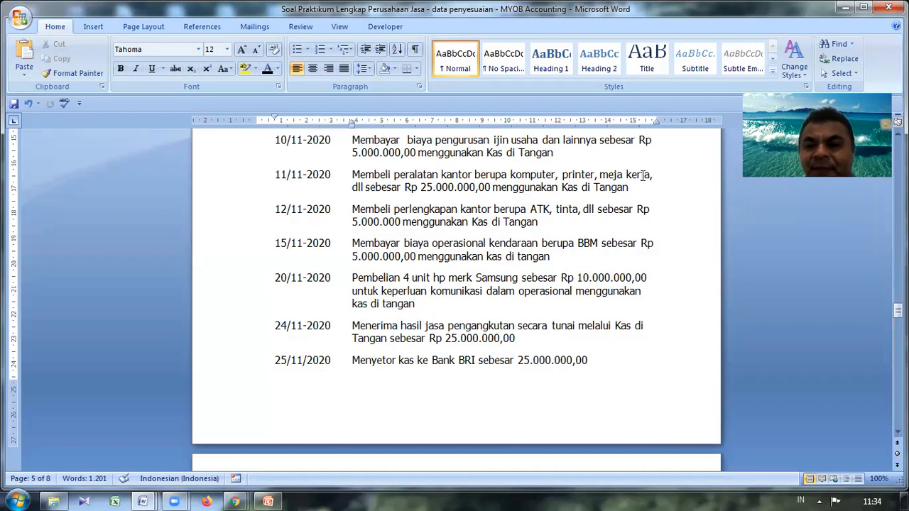
- Review the exercise transactions dated 11 to 25 November 2020 that follow the business permit payment in the Word document
{"action": "left_click", "coordinate": [616, 155]}
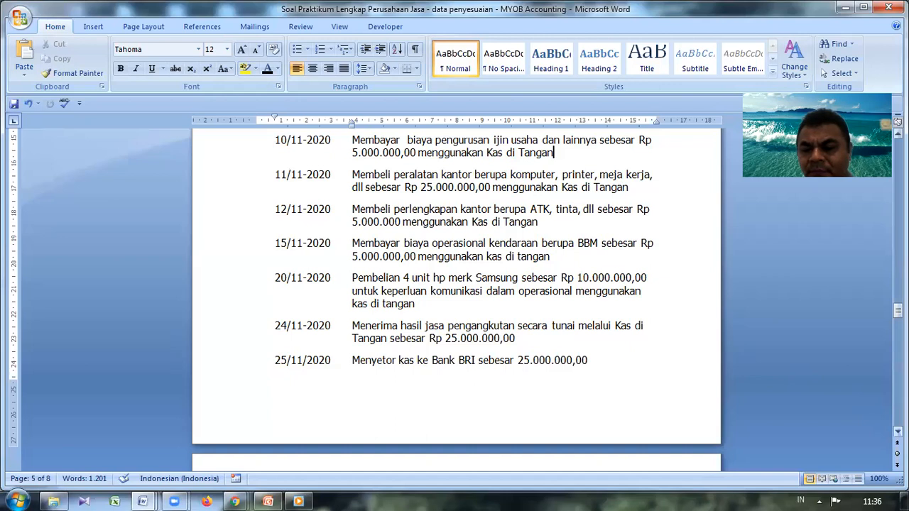
{"action": "left_click", "coordinate": [898, 432]}
{"action": "left_click", "coordinate": [899, 432]}
{"action": "left_click", "coordinate": [898, 432]}
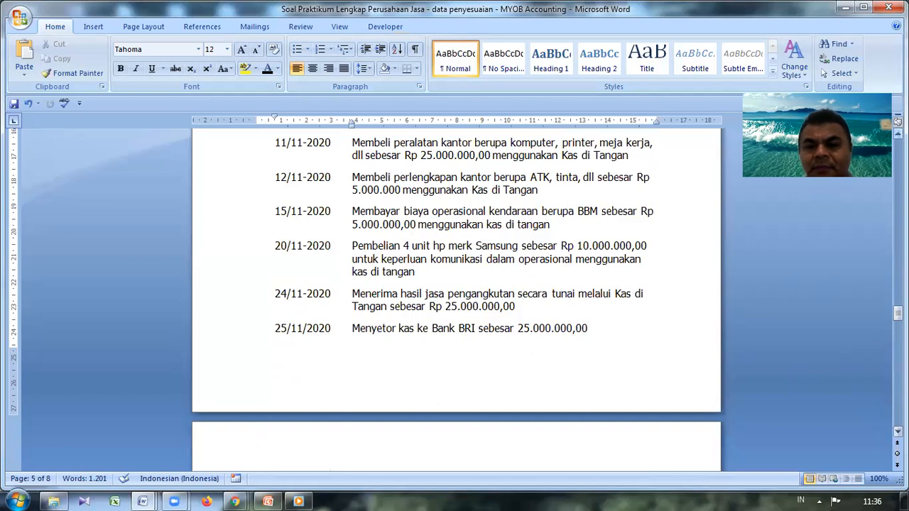
{"action": "left_click", "coordinate": [898, 134]}
{"action": "left_click", "coordinate": [898, 134]}
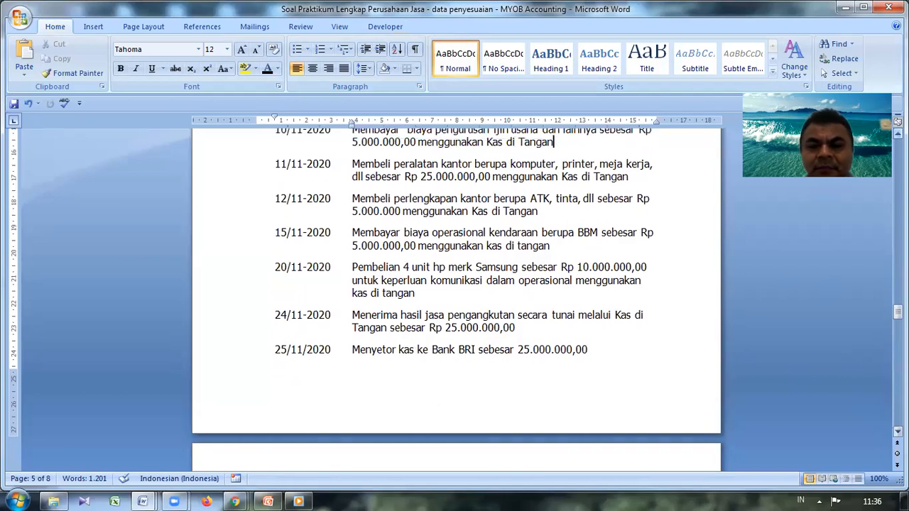
{"action": "left_click", "coordinate": [898, 432]}
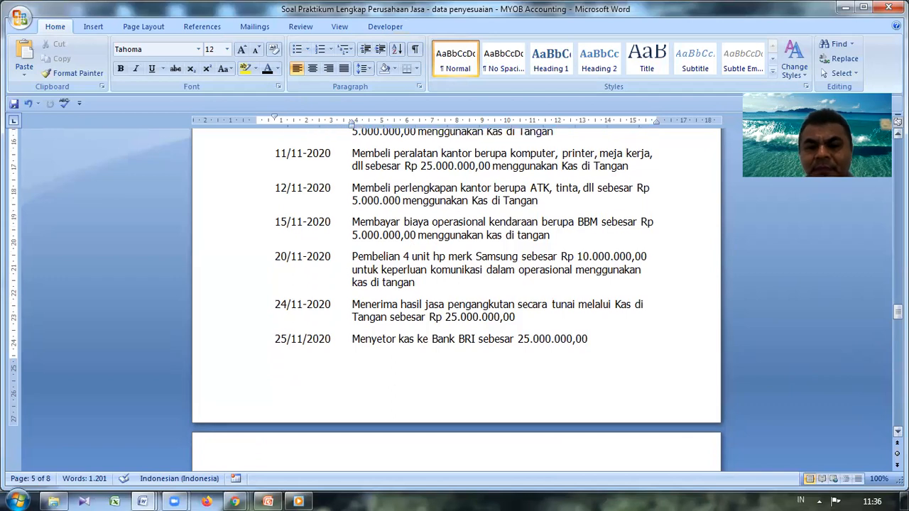
{"action": "left_click", "coordinate": [898, 432]}
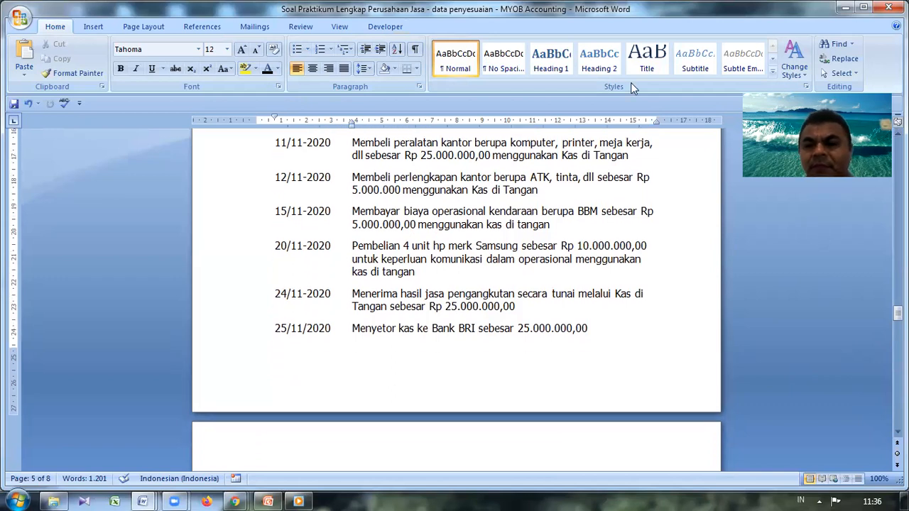